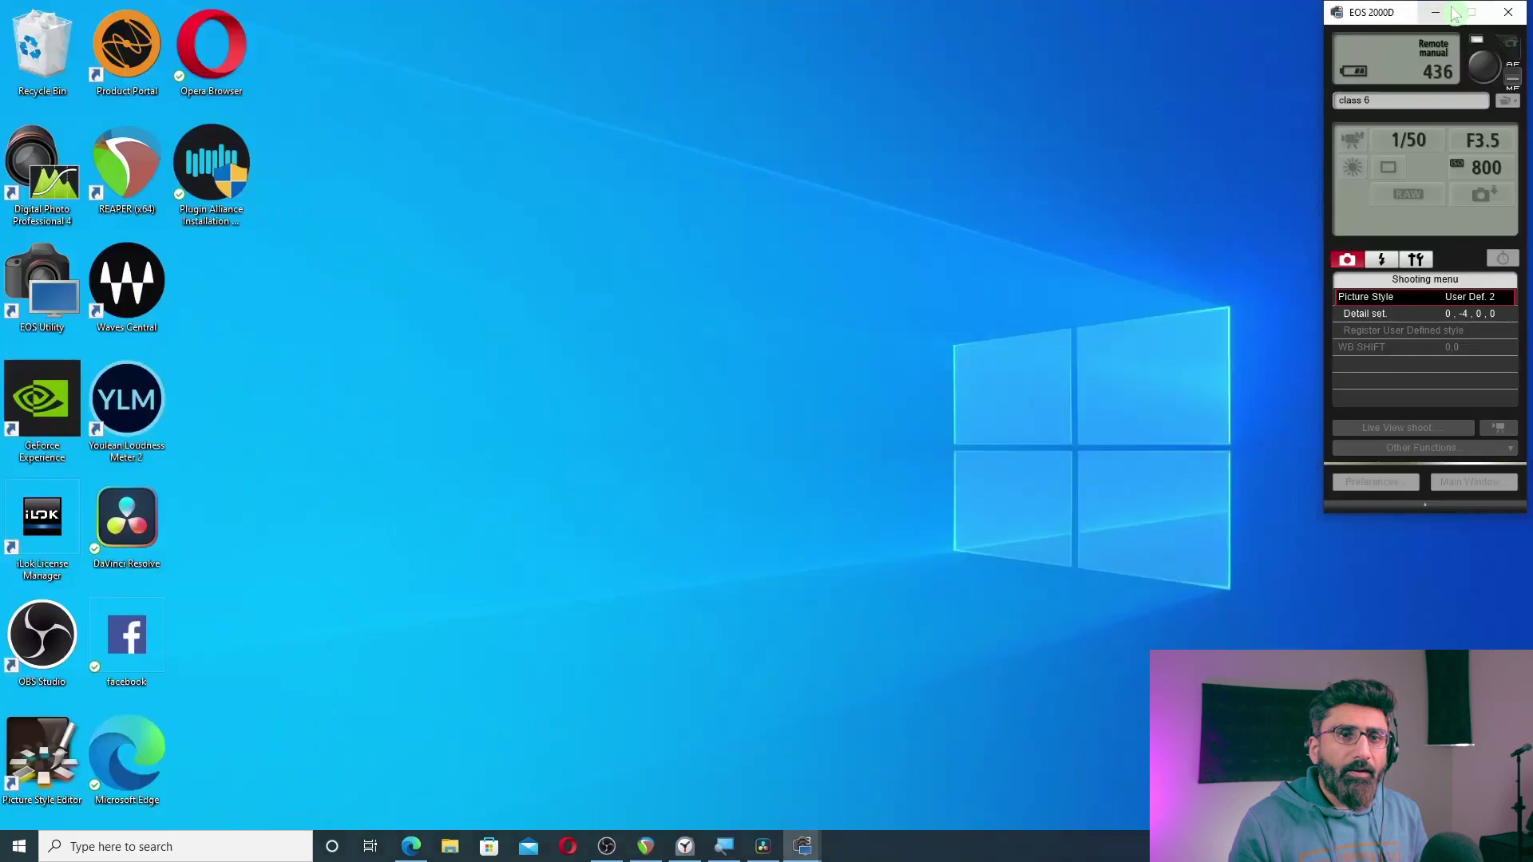
# - Minimize the EOS 2000D camera window and bring up Mixkit's Free Whoosh Sound Effects page in Edge
pyautogui.click(1432, 13)
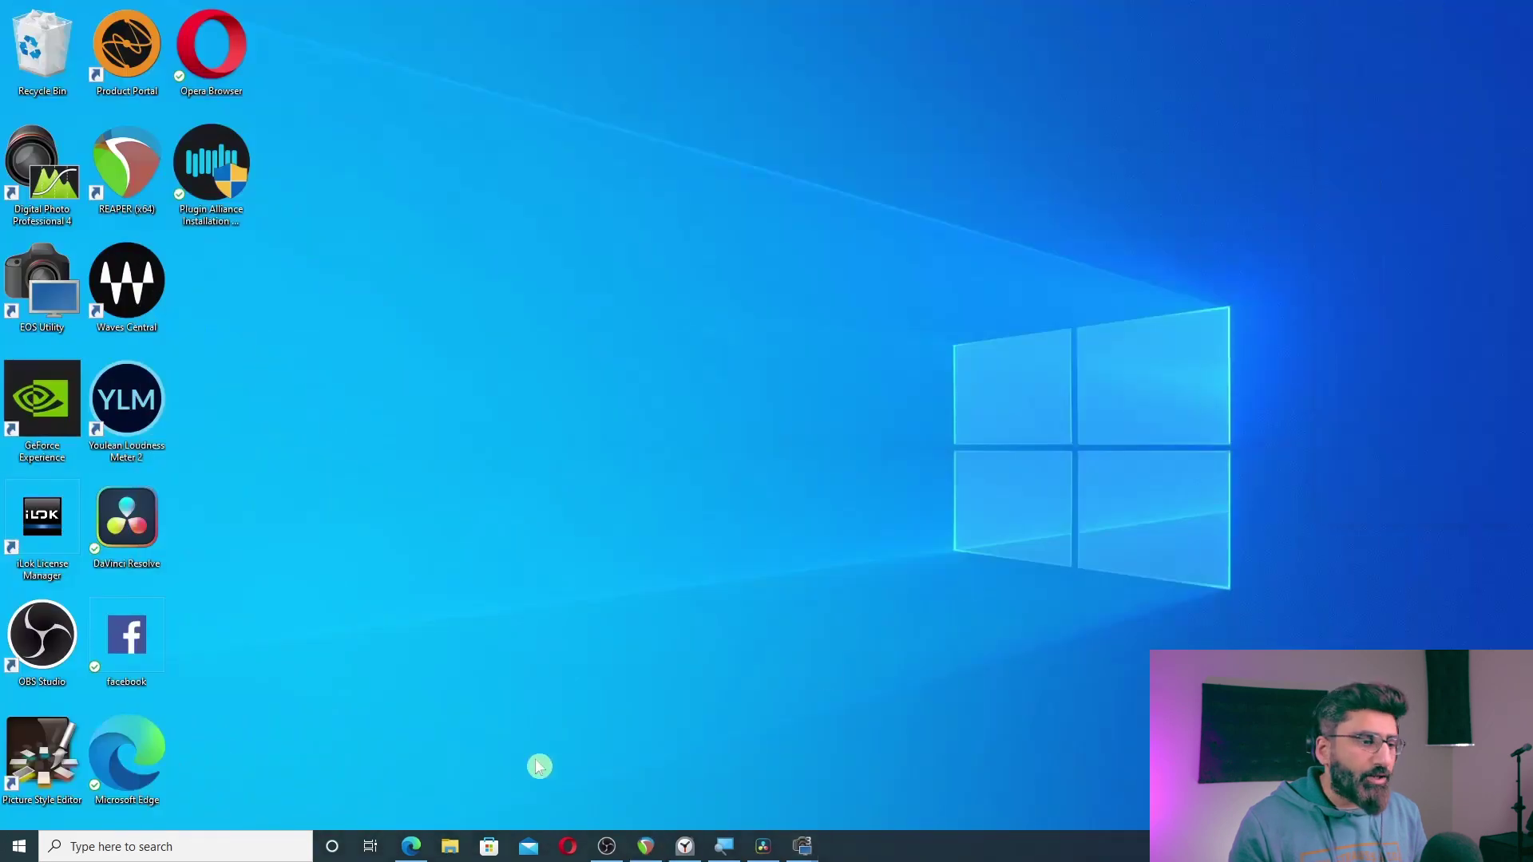
pyautogui.click(414, 848)
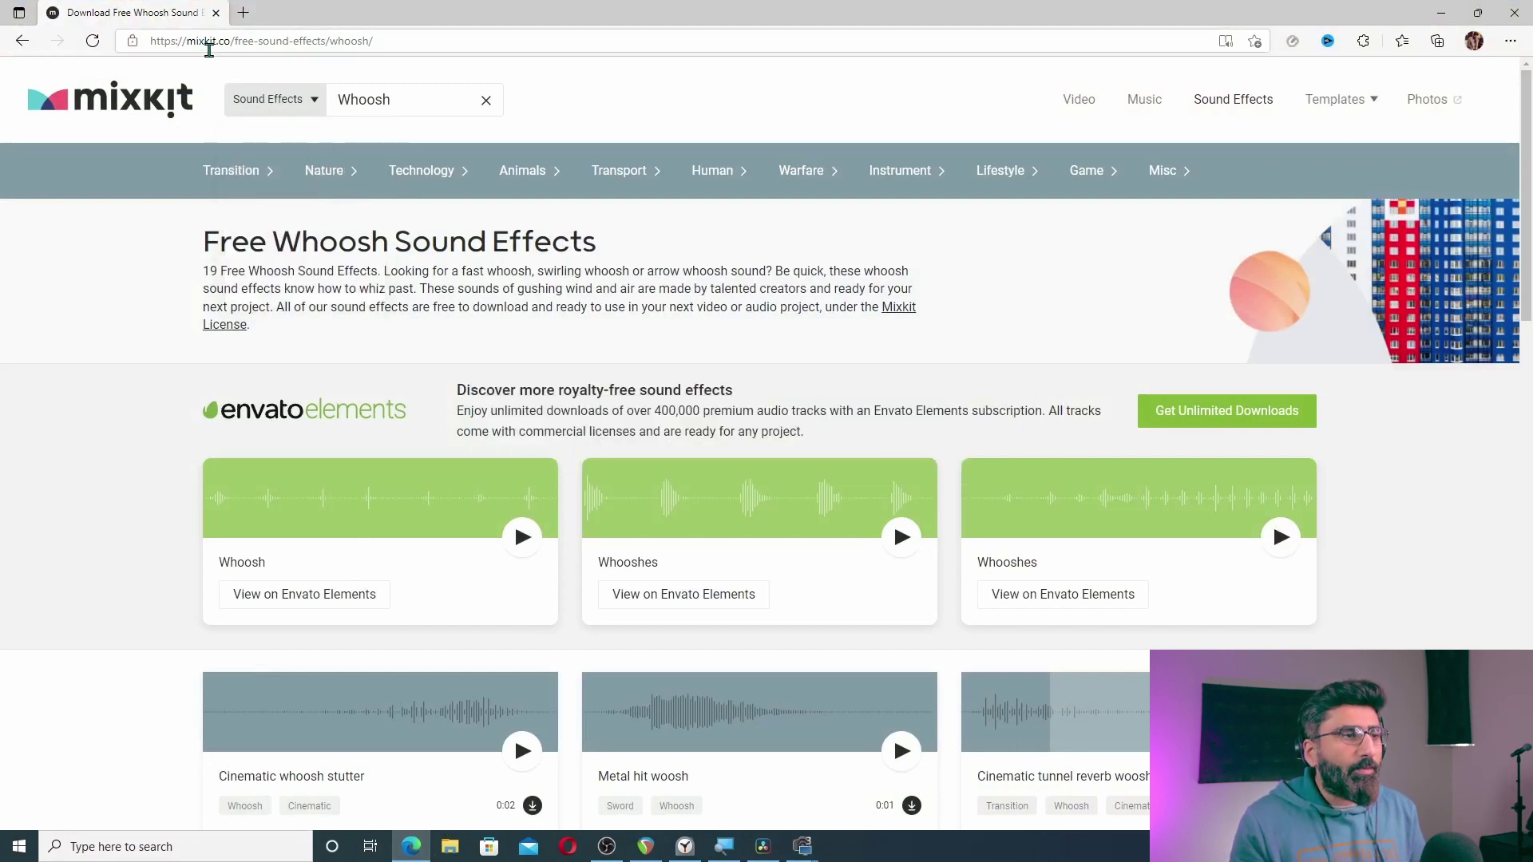
# - Browse Mixkit's category menus and open the Transition > Whoosh sound effects page
pyautogui.click(200, 229)
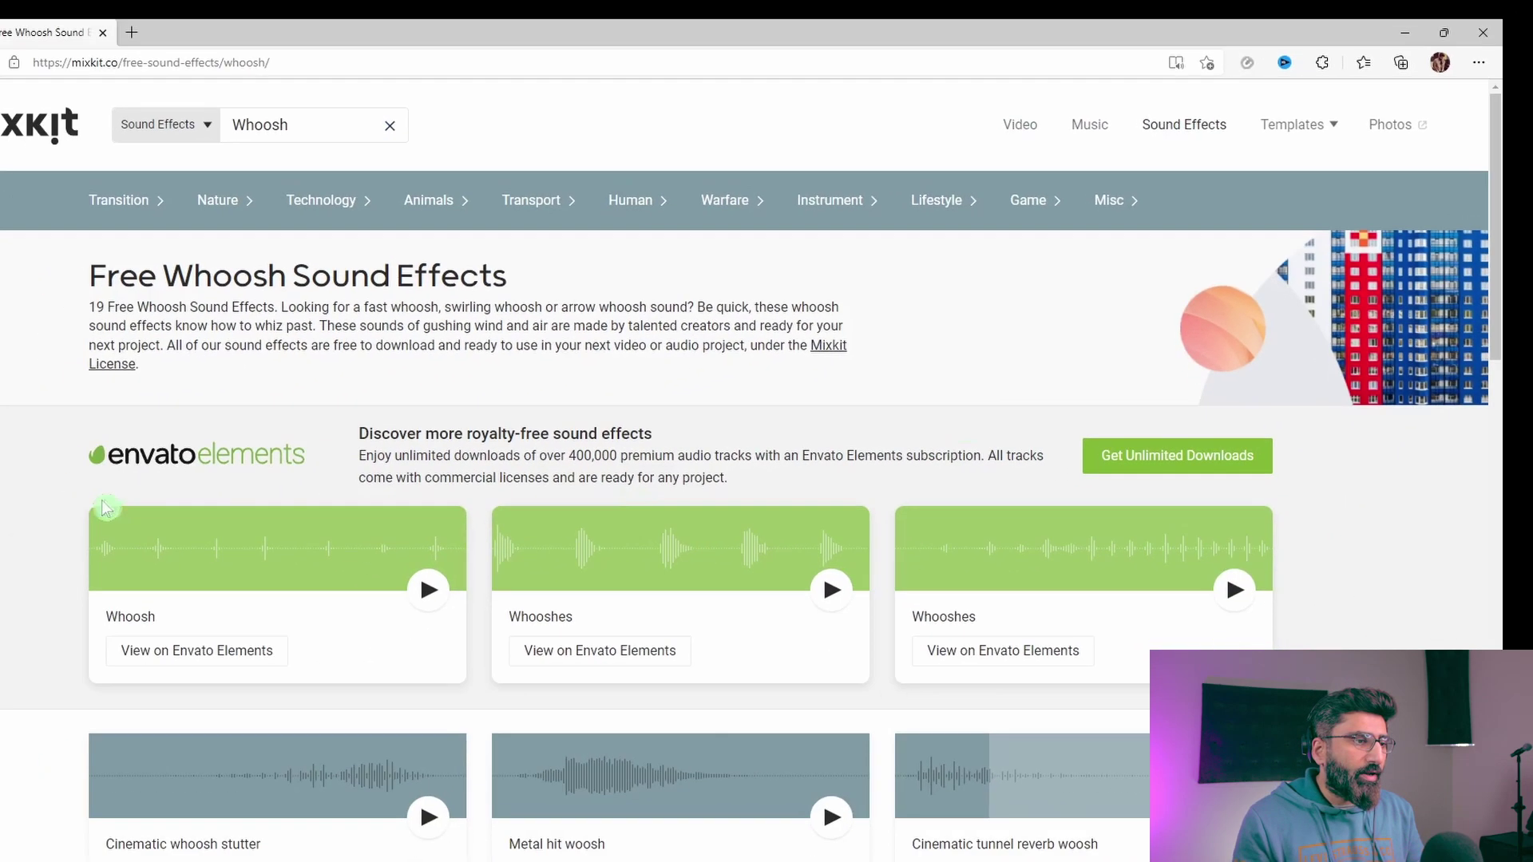
pyautogui.scroll(-3, 157, 421)
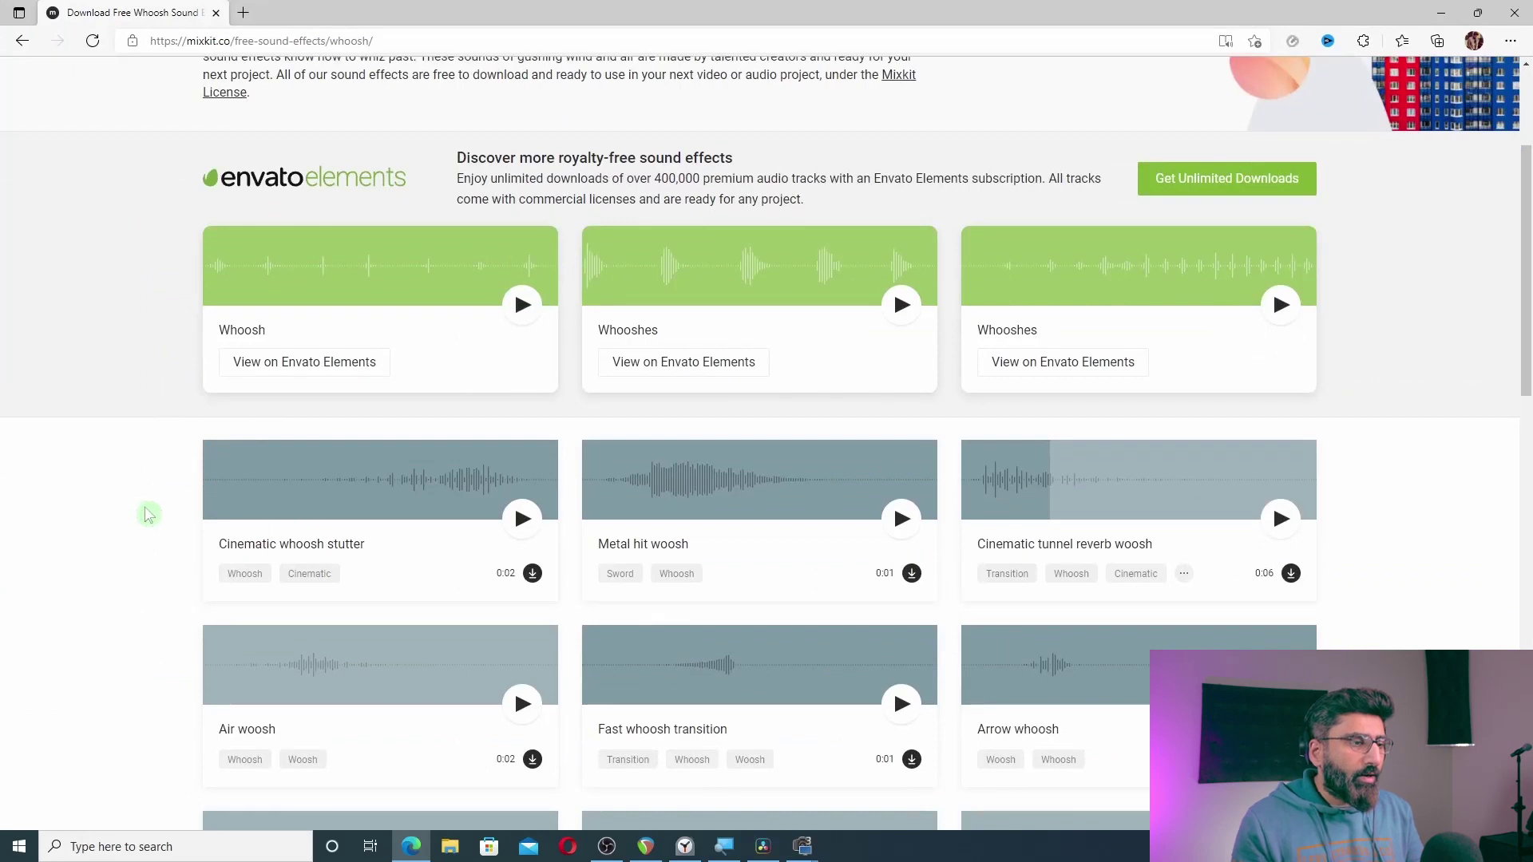
pyautogui.scroll(-2, 448, 456)
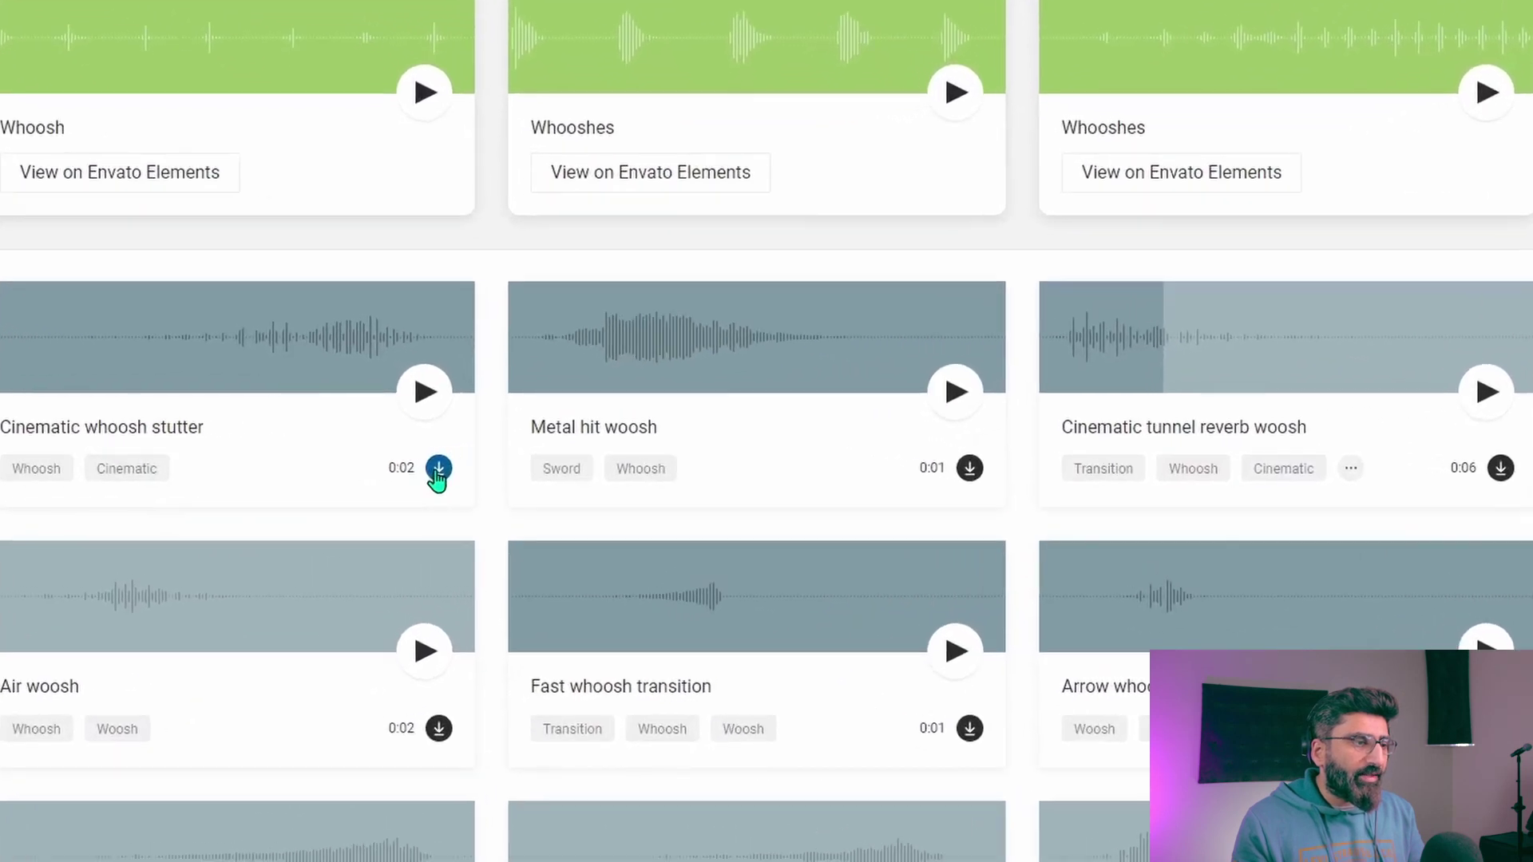
pyautogui.scroll(5, 243, 240)
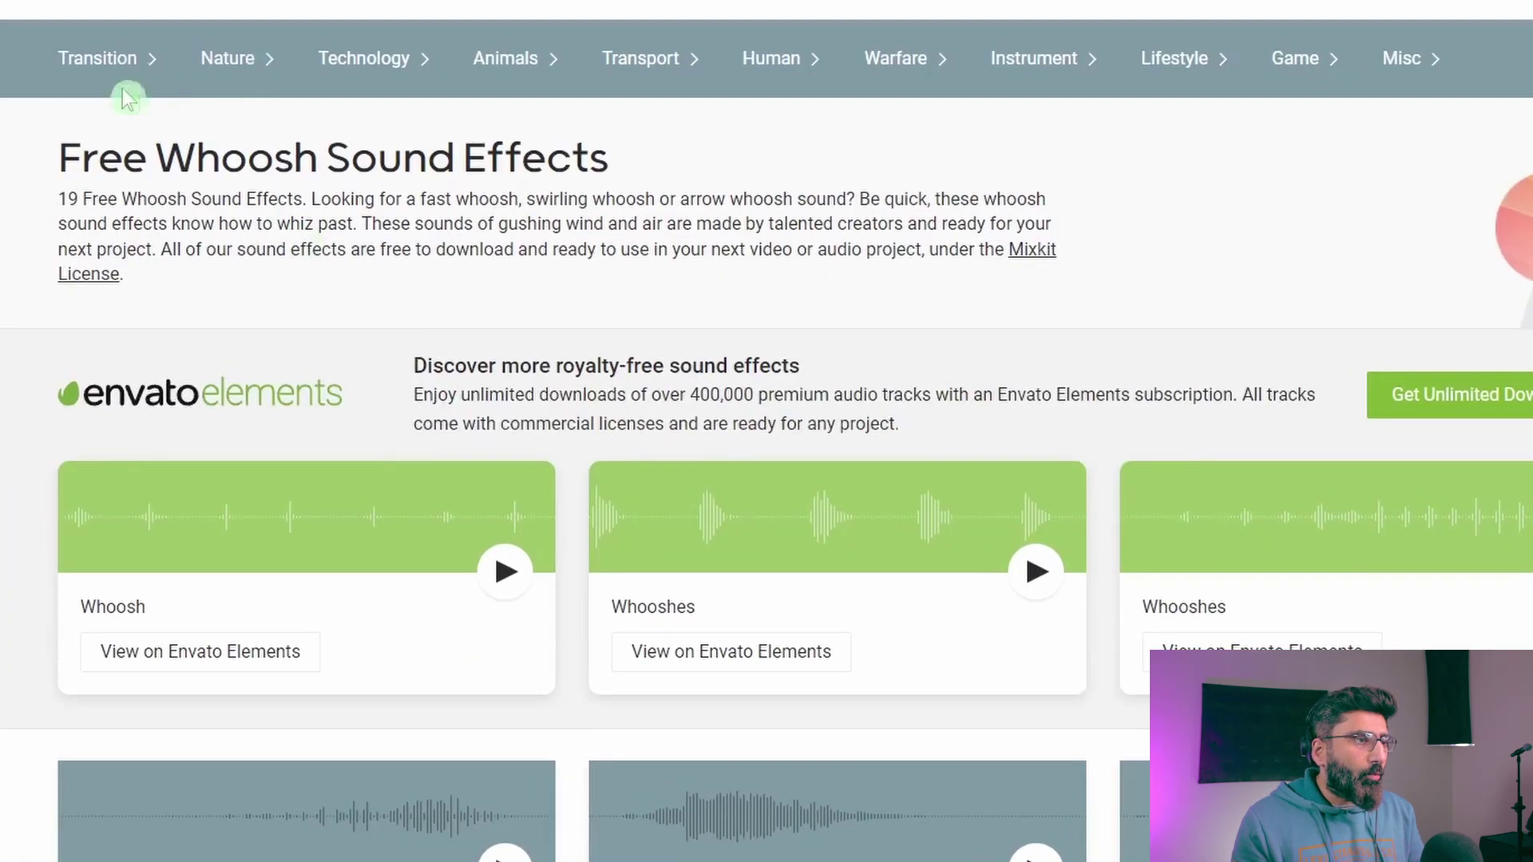
pyautogui.moveTo(112, 82)
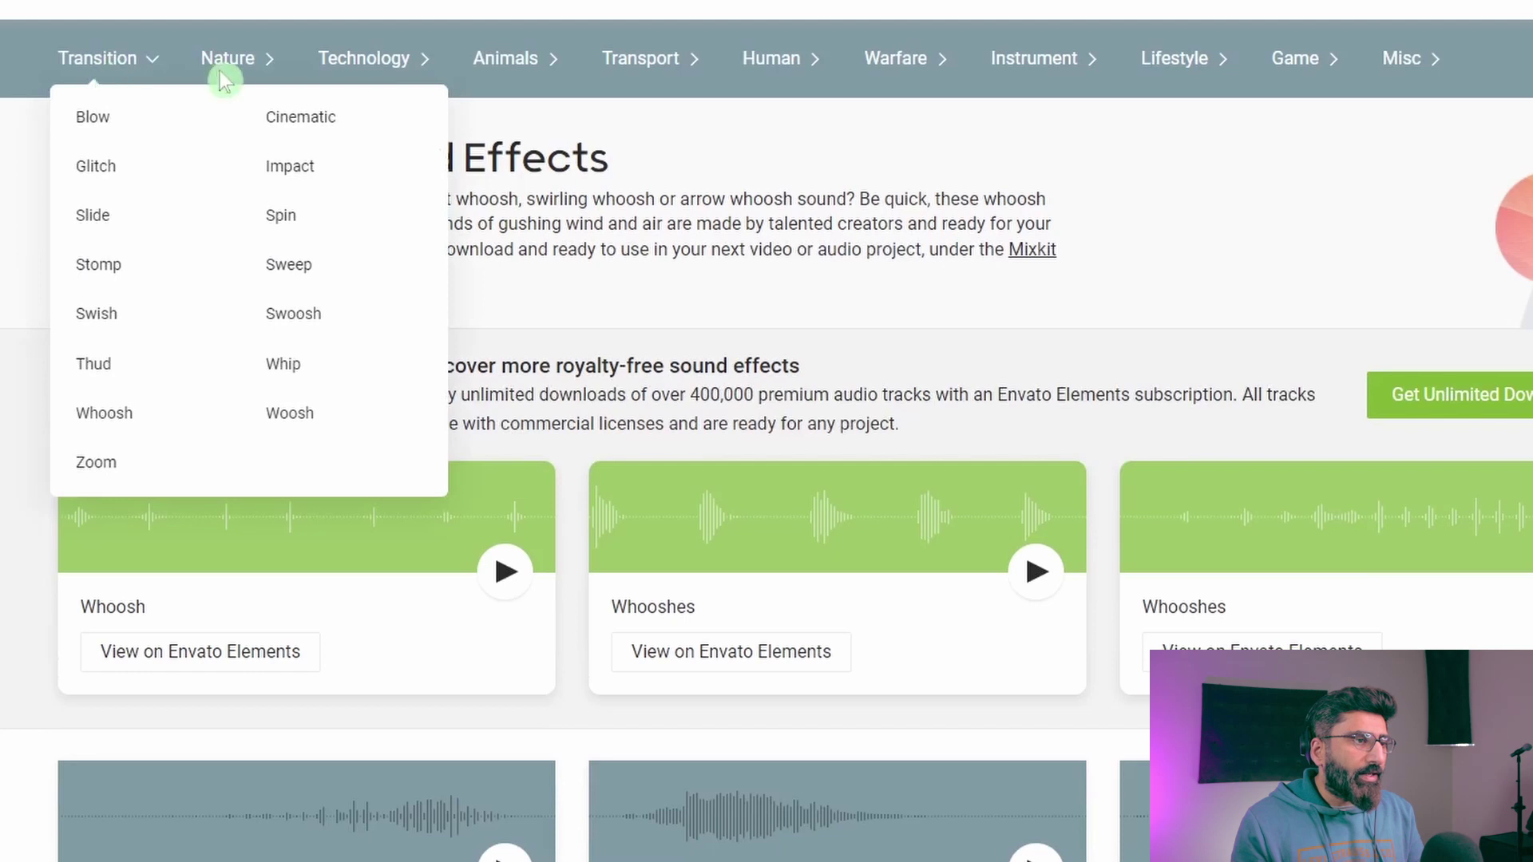
pyautogui.moveTo(228, 67)
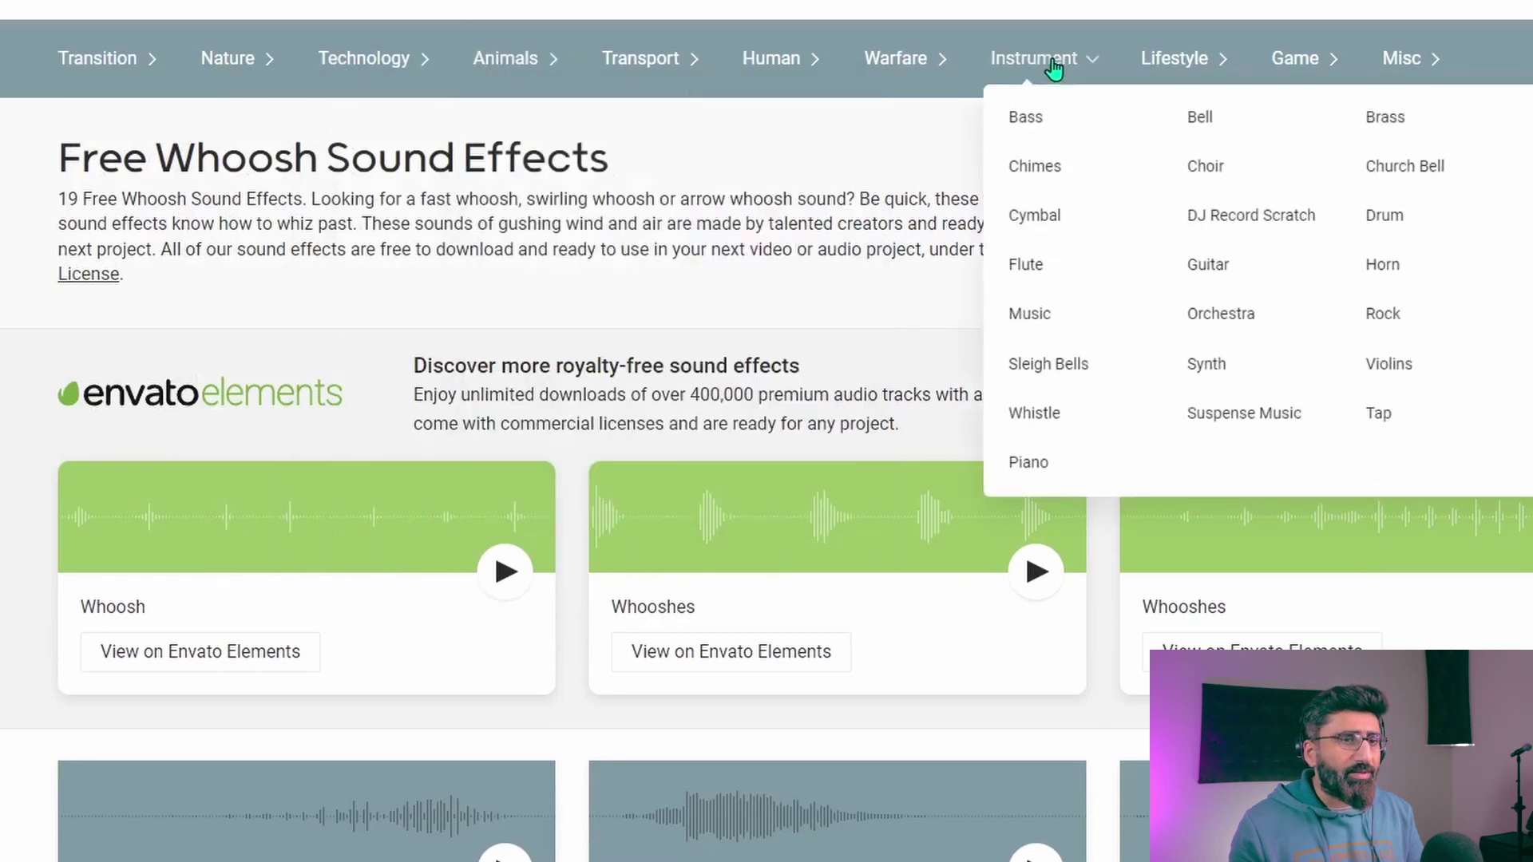
pyautogui.moveTo(1330, 64)
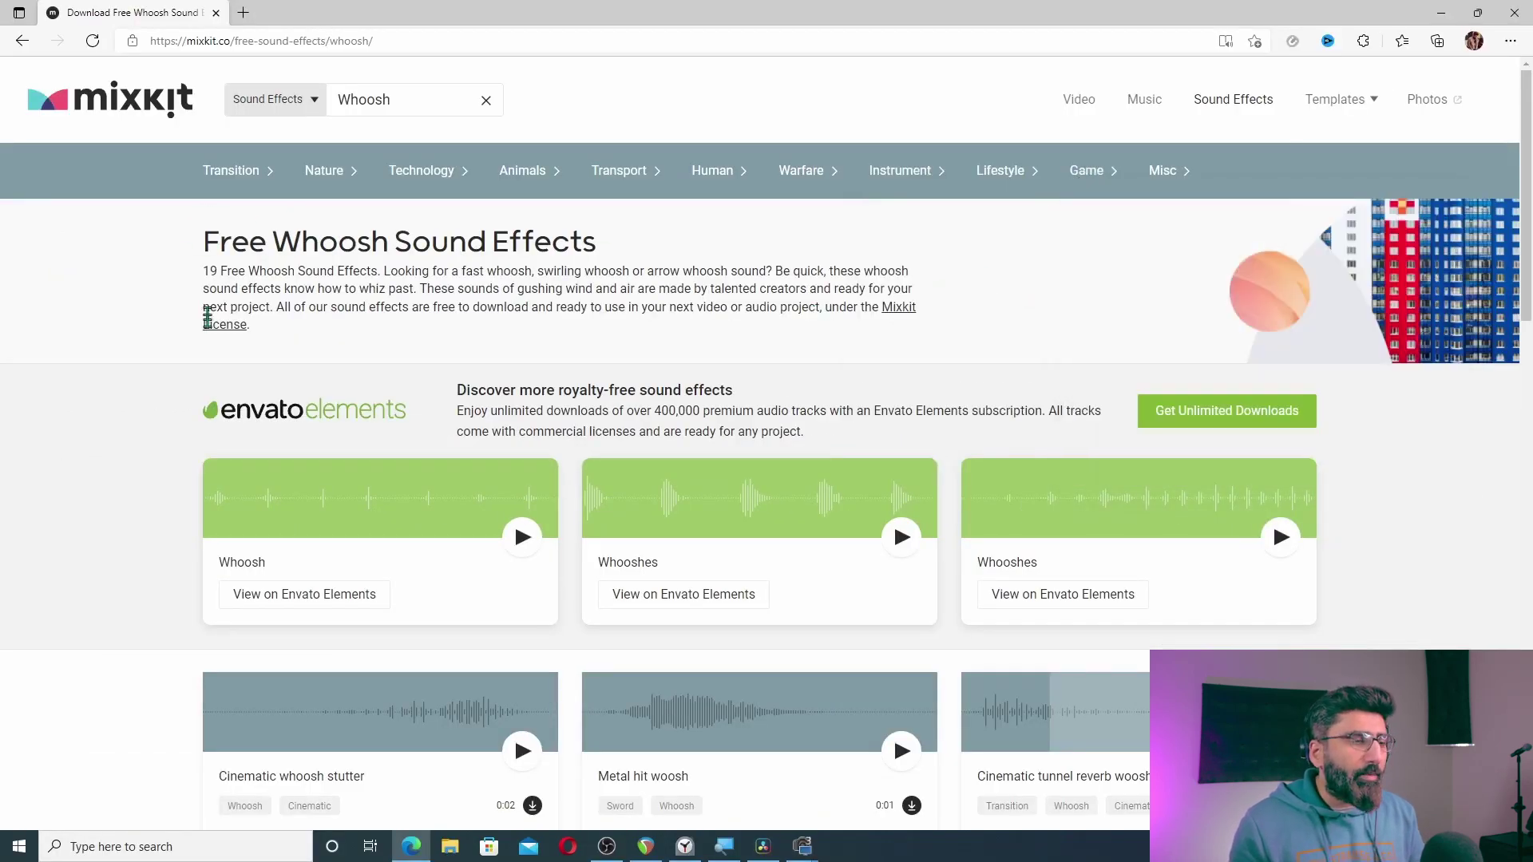
pyautogui.scroll(-3, 159, 401)
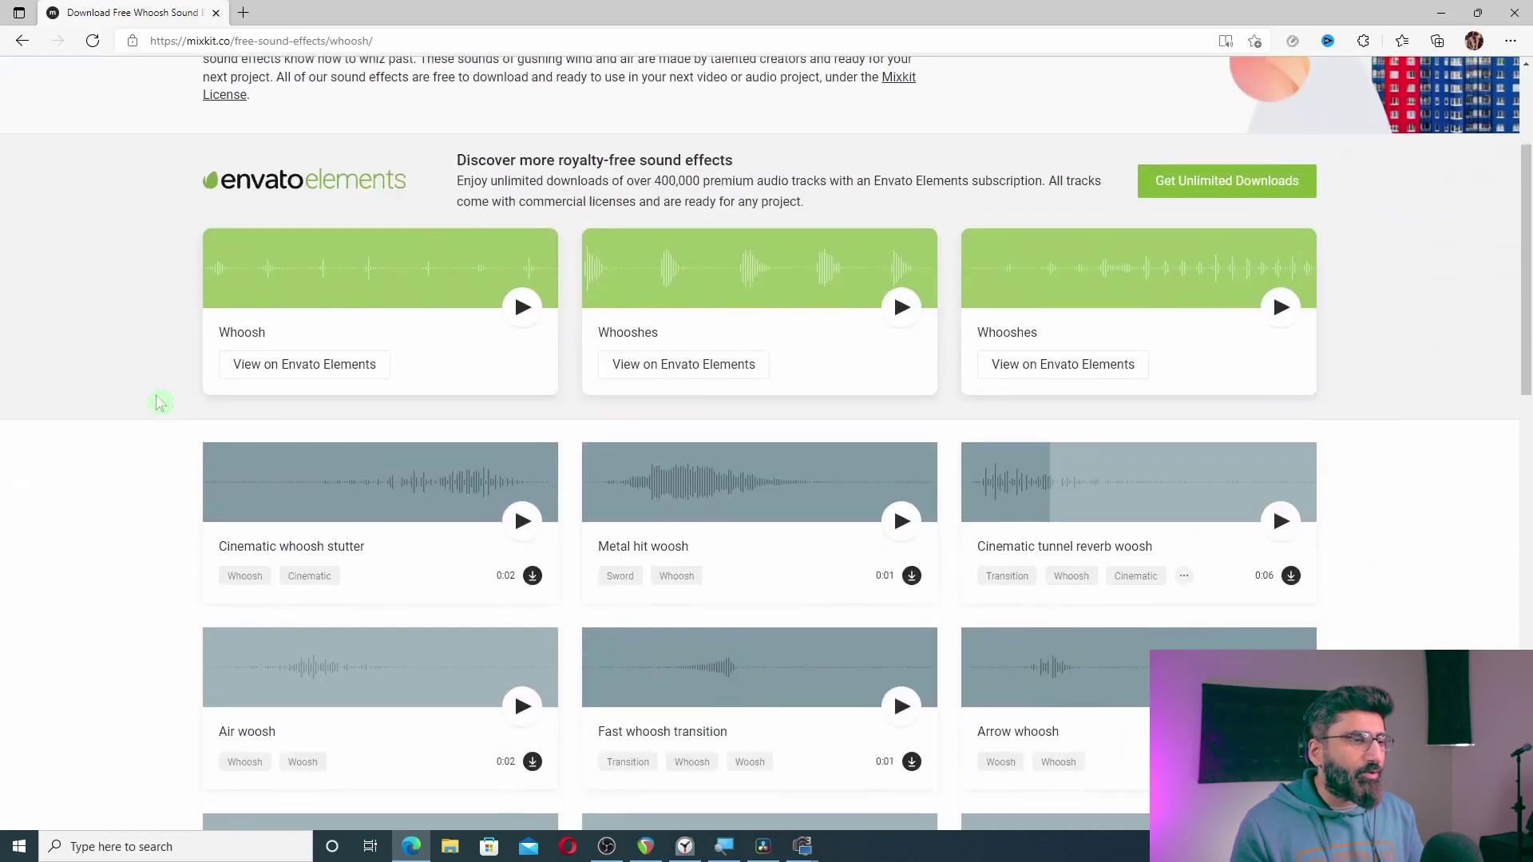
pyautogui.scroll(3, 109, 436)
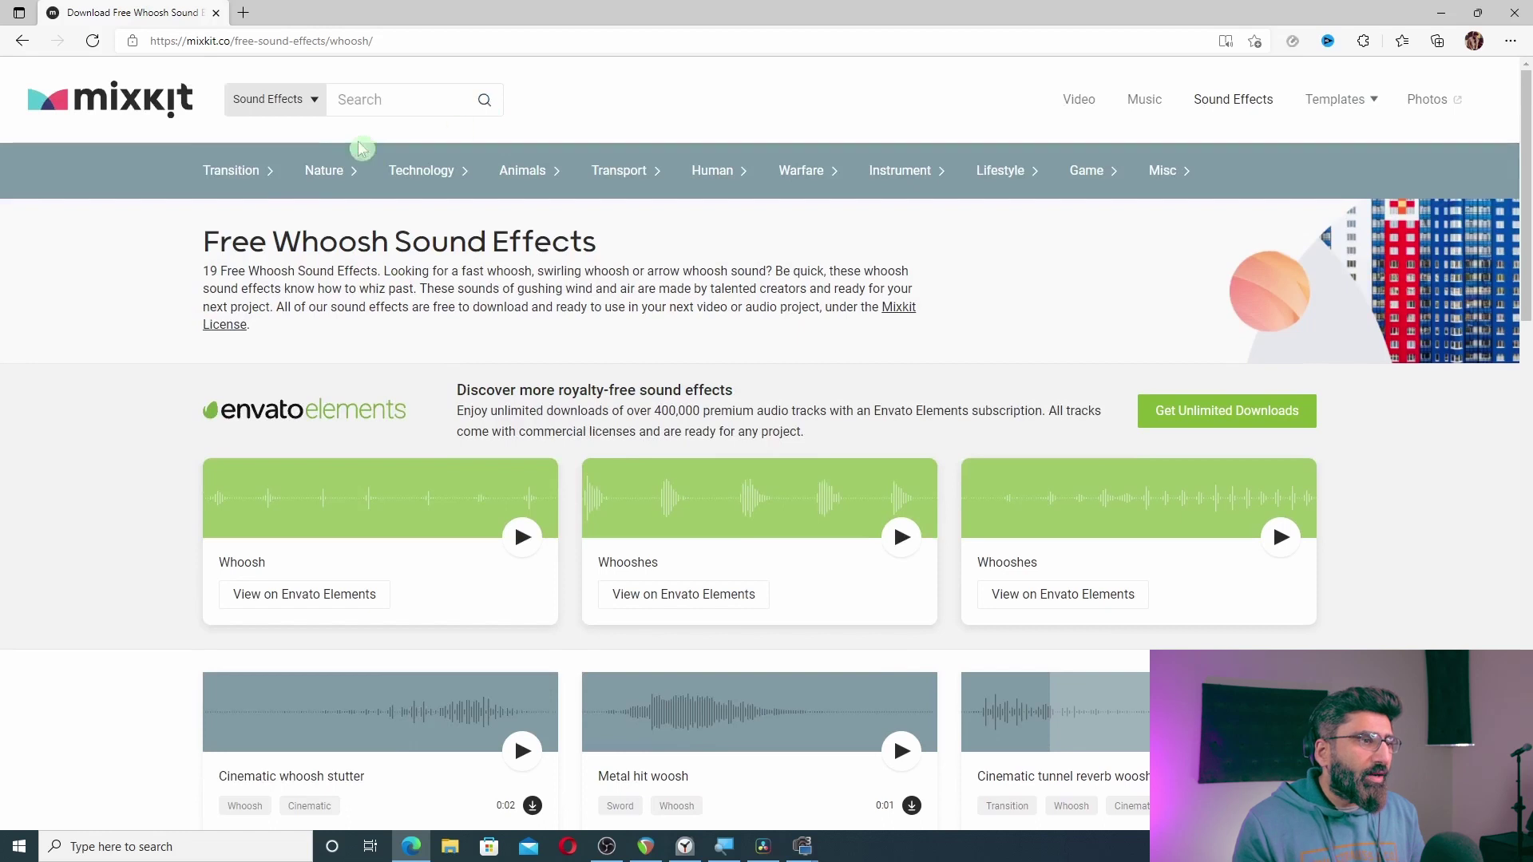
pyautogui.moveTo(256, 172)
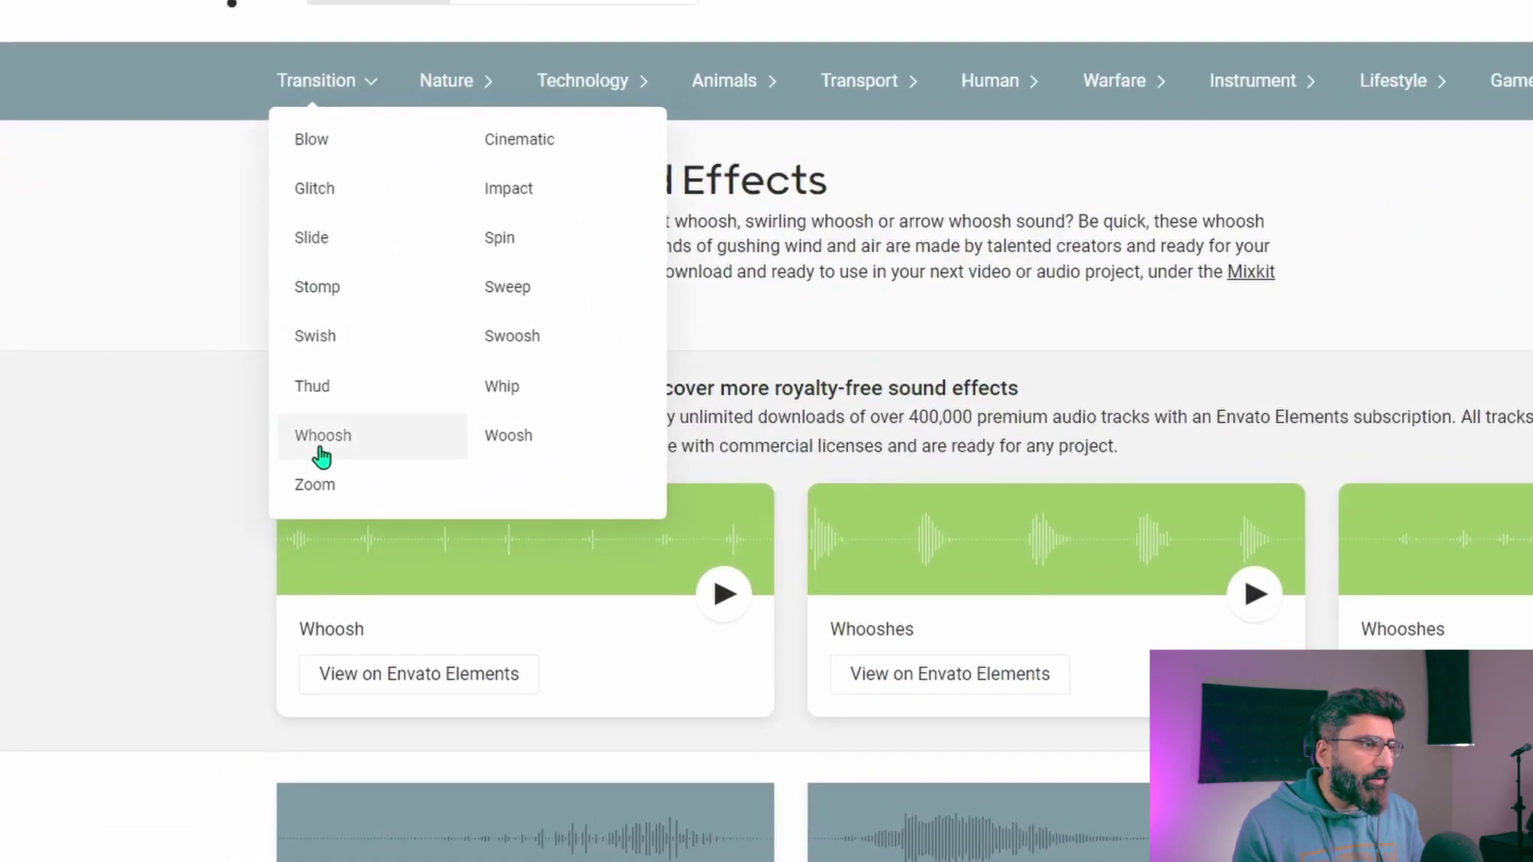
pyautogui.click(321, 453)
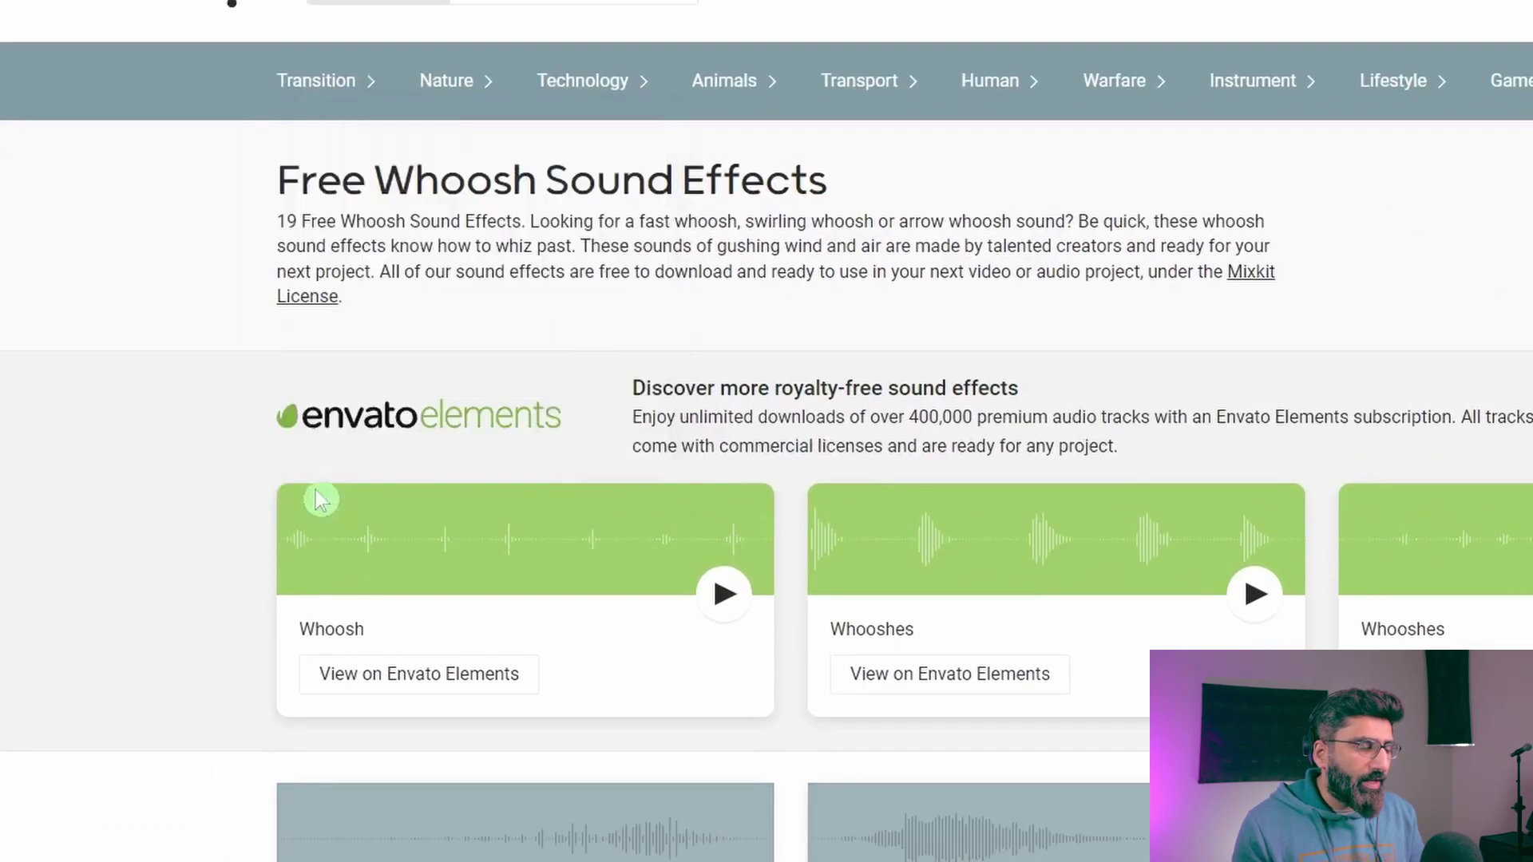
# - Preview the Metal hit woosh sound twice and start its download
pyautogui.scroll(-5, 466, 660)
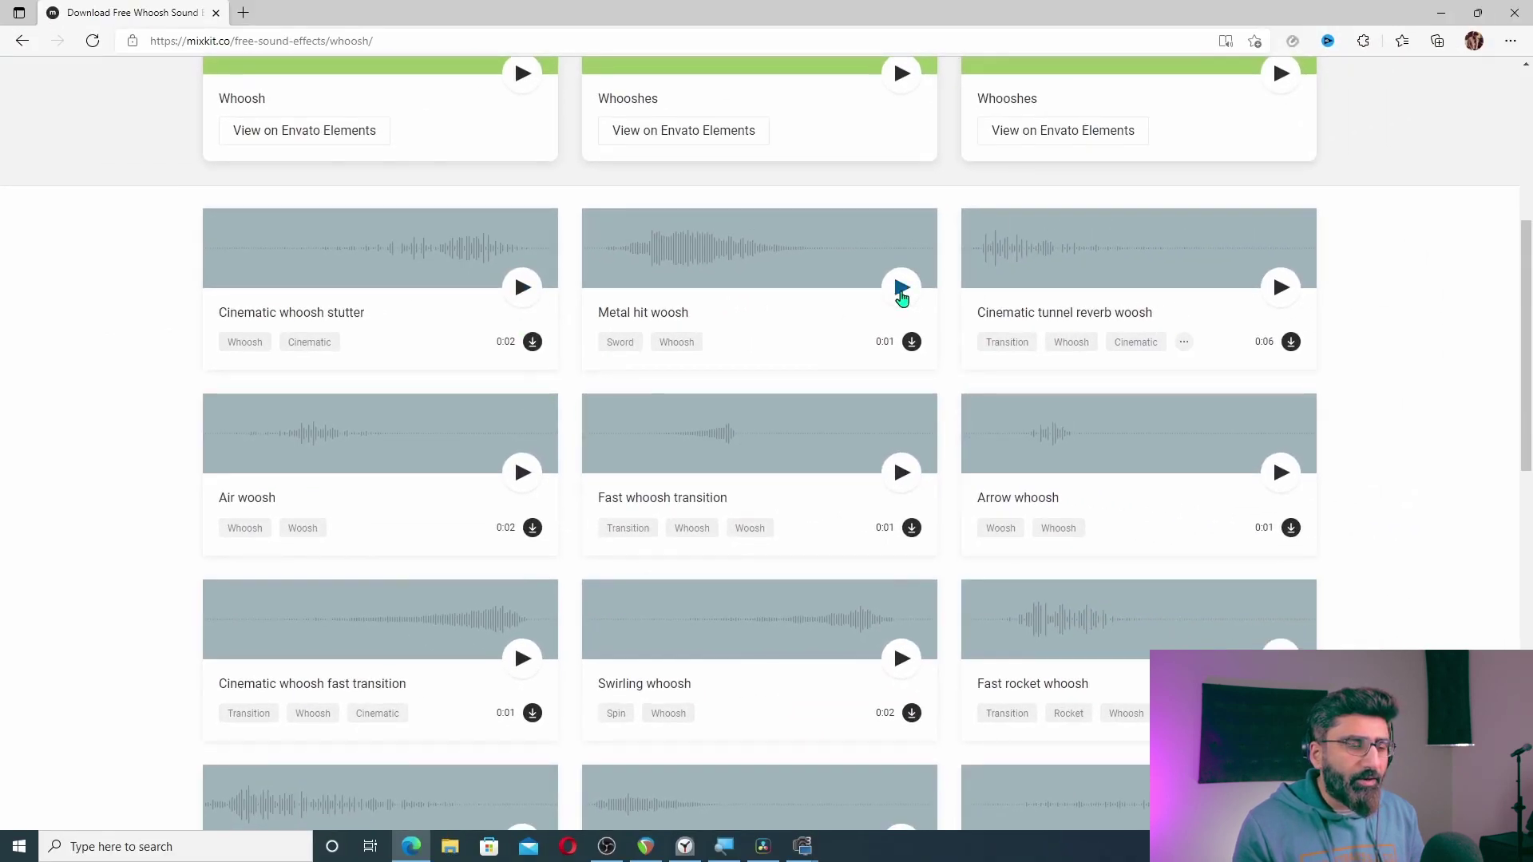
pyautogui.click(901, 297)
pyautogui.click(902, 297)
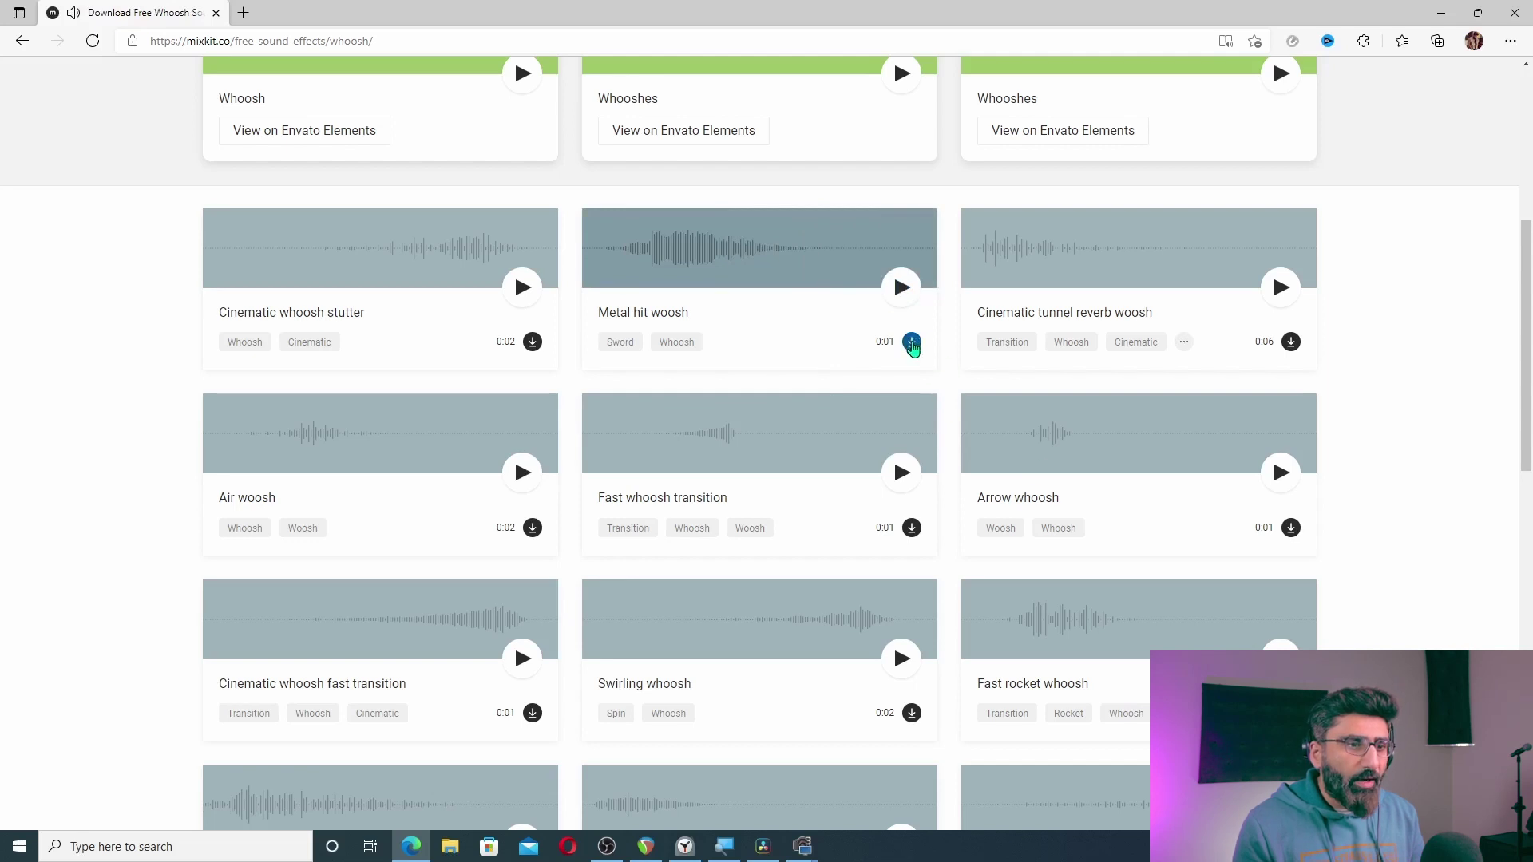
pyautogui.click(912, 343)
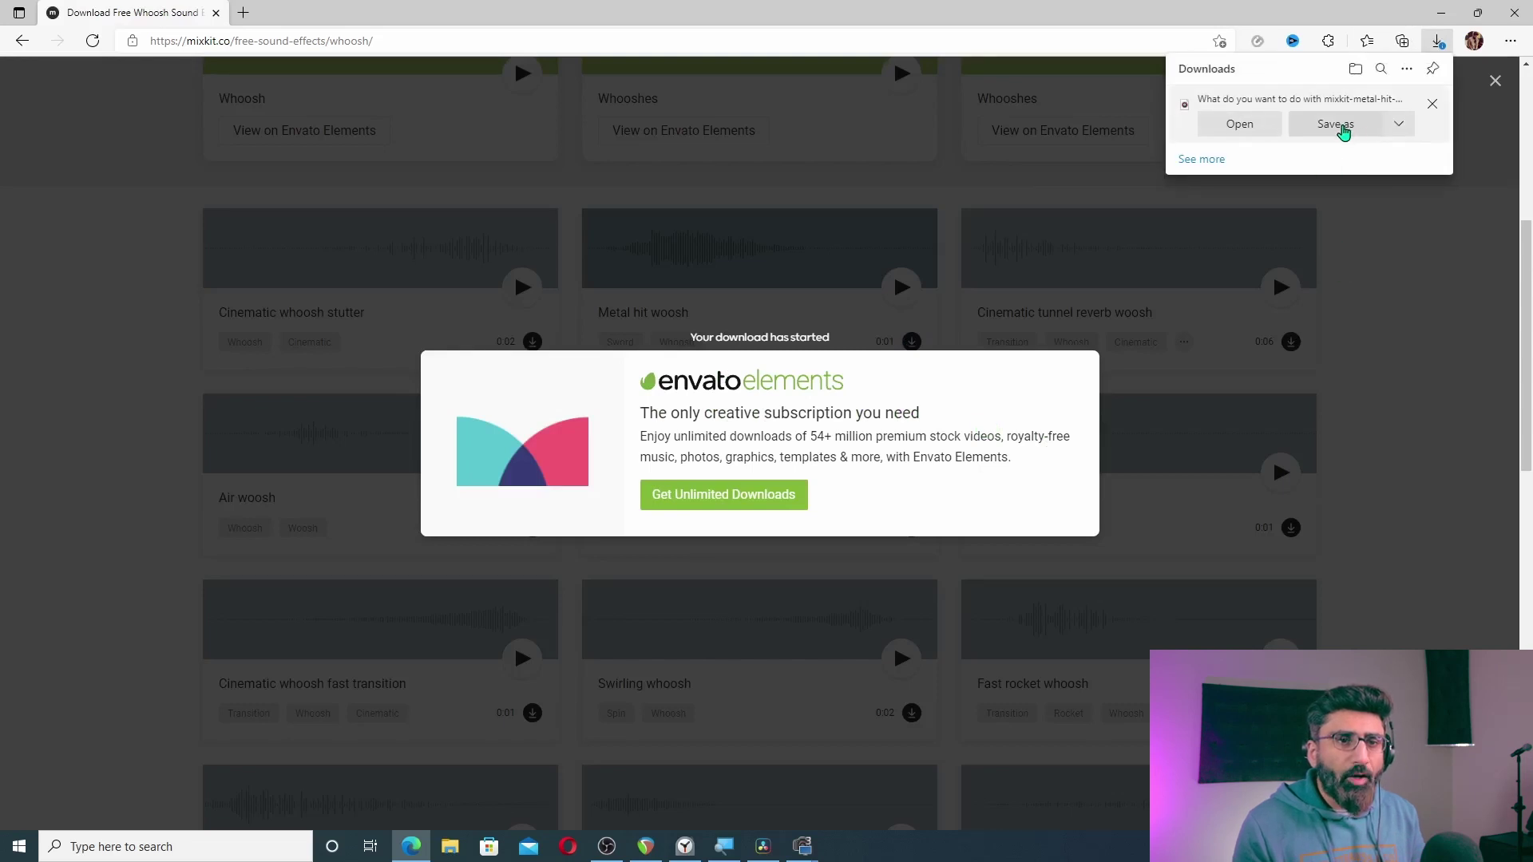
# - Save the download as Whoosh 1 in the ROYALTY FREE SOUND EFFECTS folder and dismiss the popup
pyautogui.click(1342, 126)
pyautogui.write('Whoosh 1')
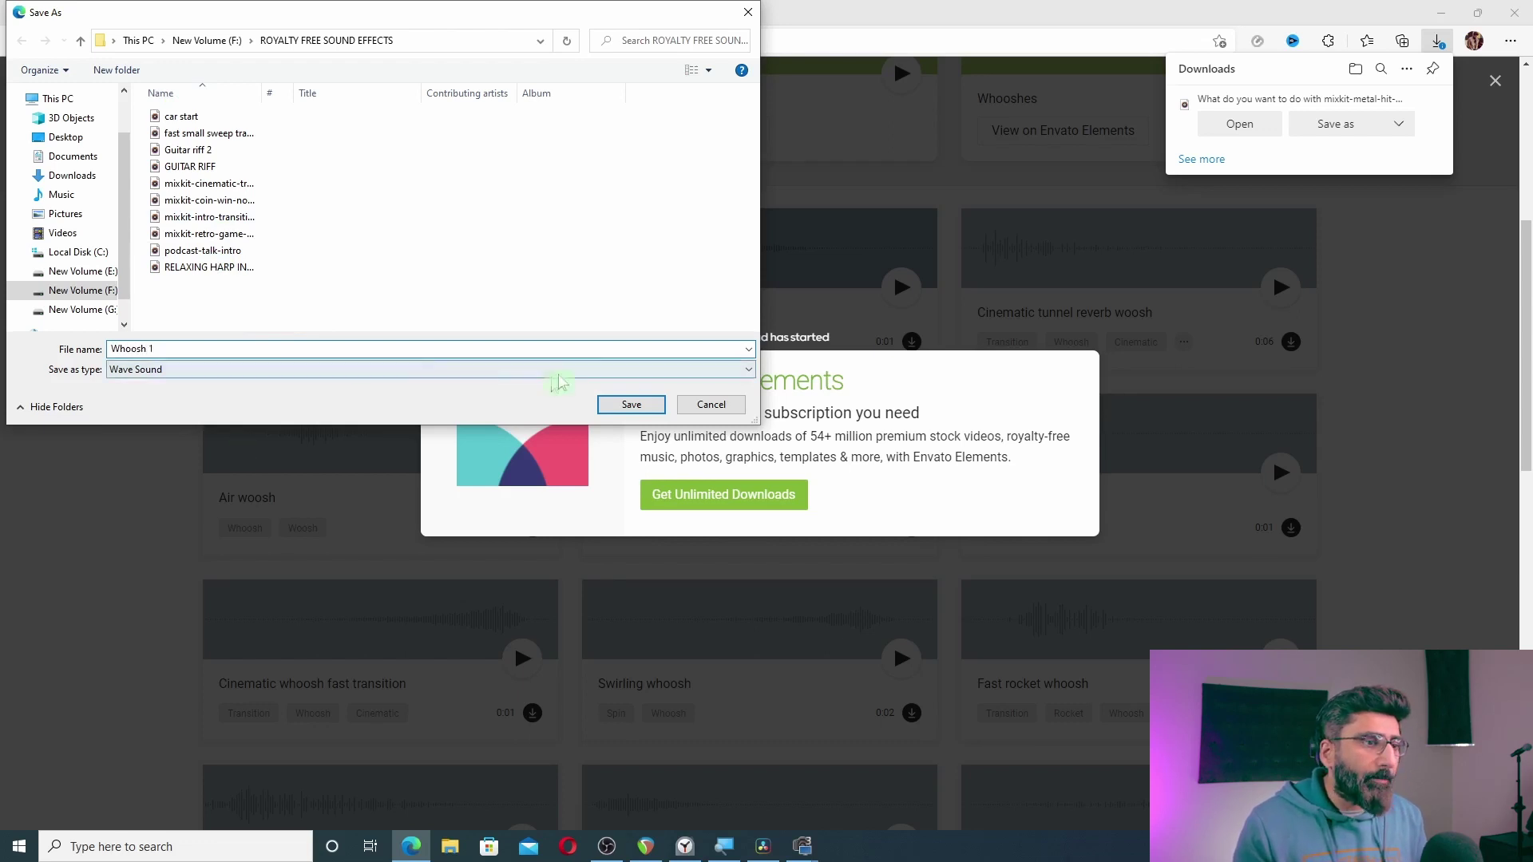
pyautogui.click(632, 407)
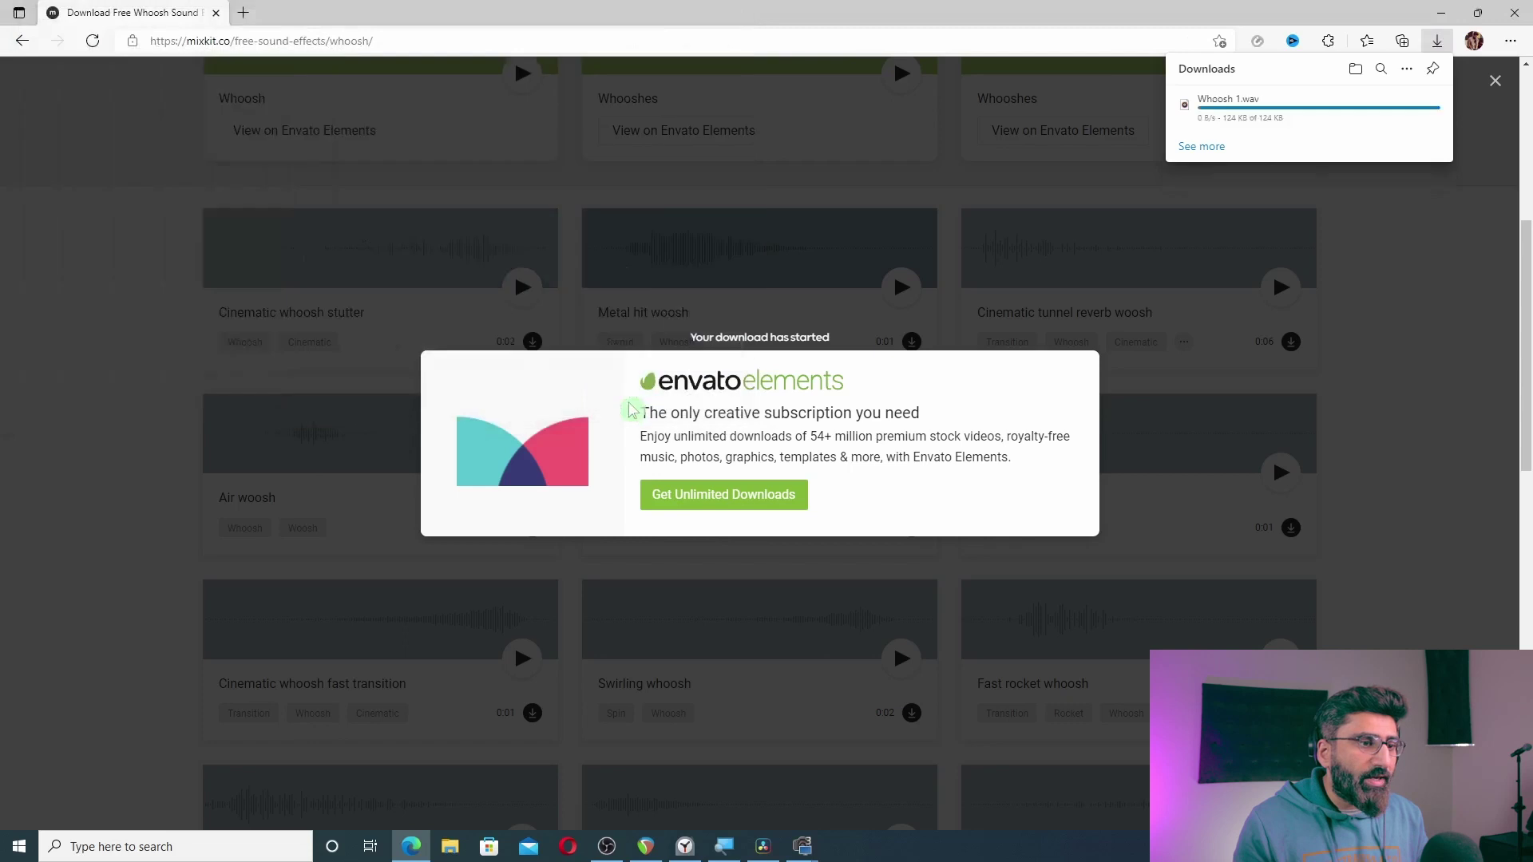
pyautogui.click(1375, 423)
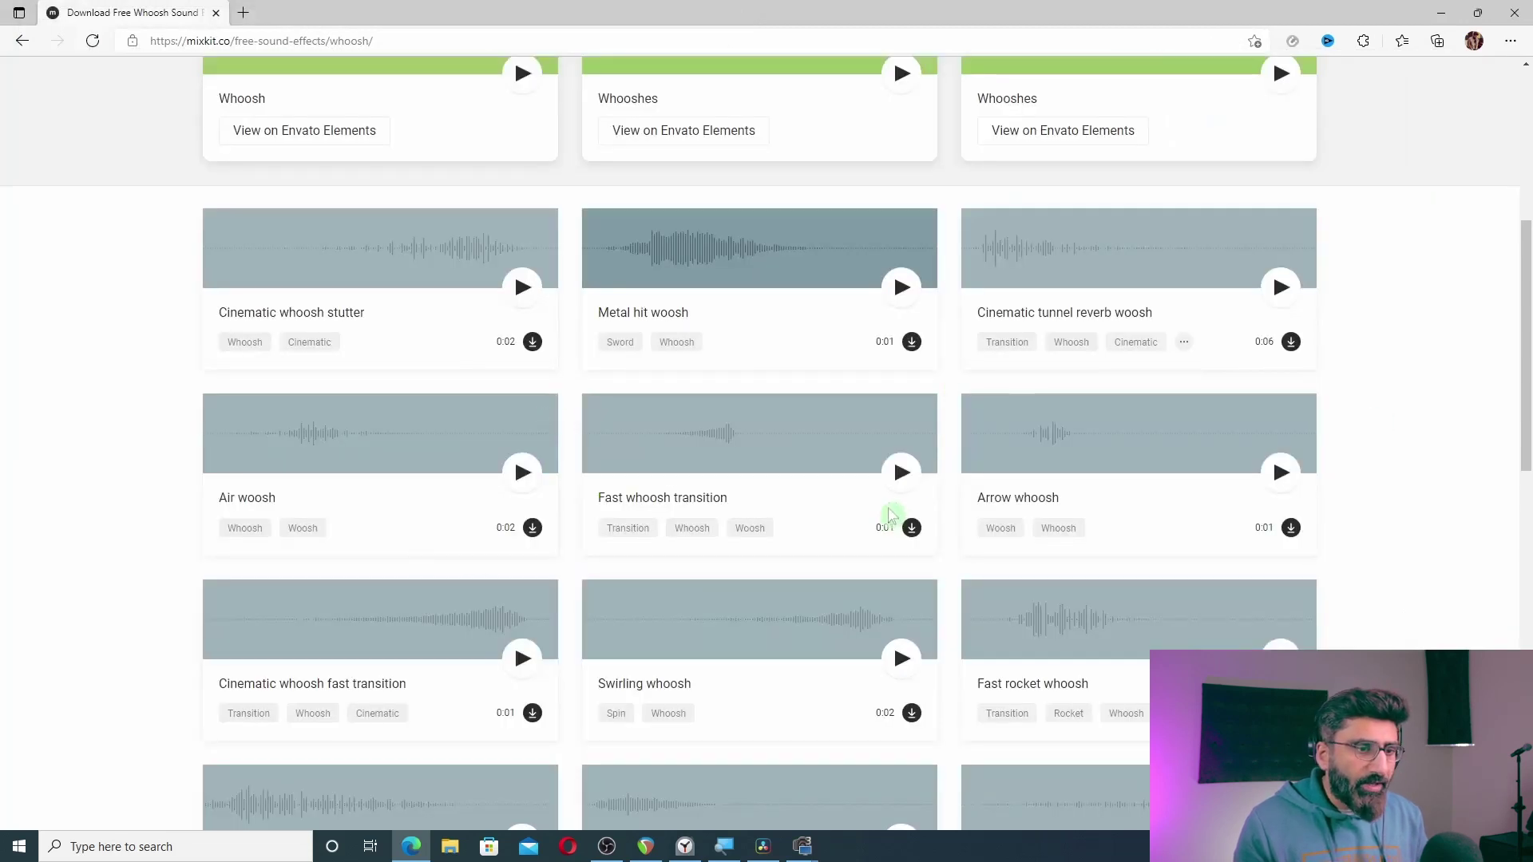
# - Preview Fast whoosh transition, then start downloading the Magic sparkle whoosh sound
pyautogui.click(912, 486)
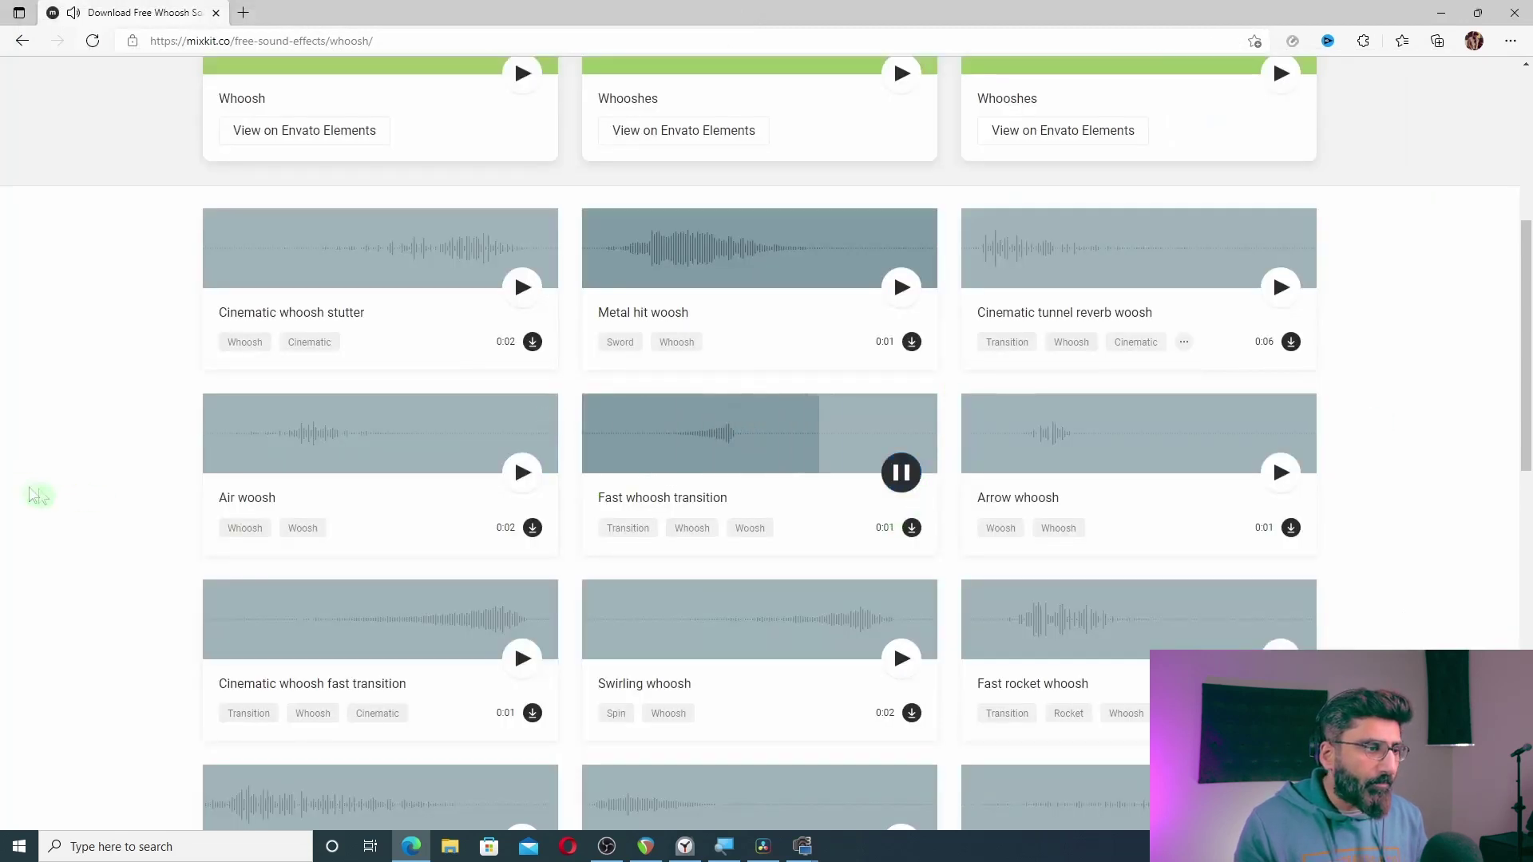
pyautogui.scroll(-3, 88, 496)
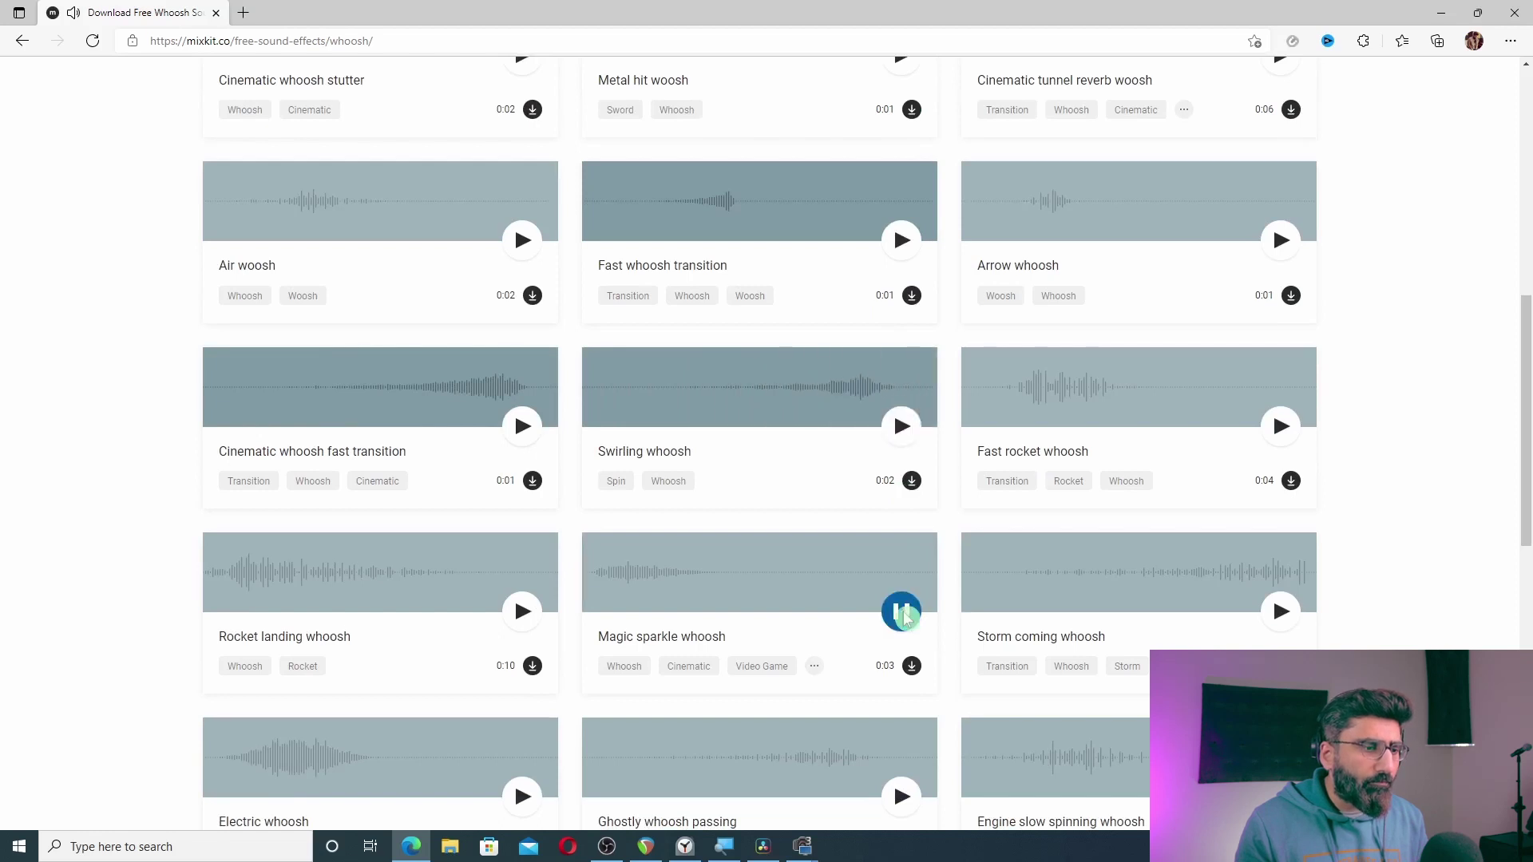
pyautogui.scroll(-2, 327, 442)
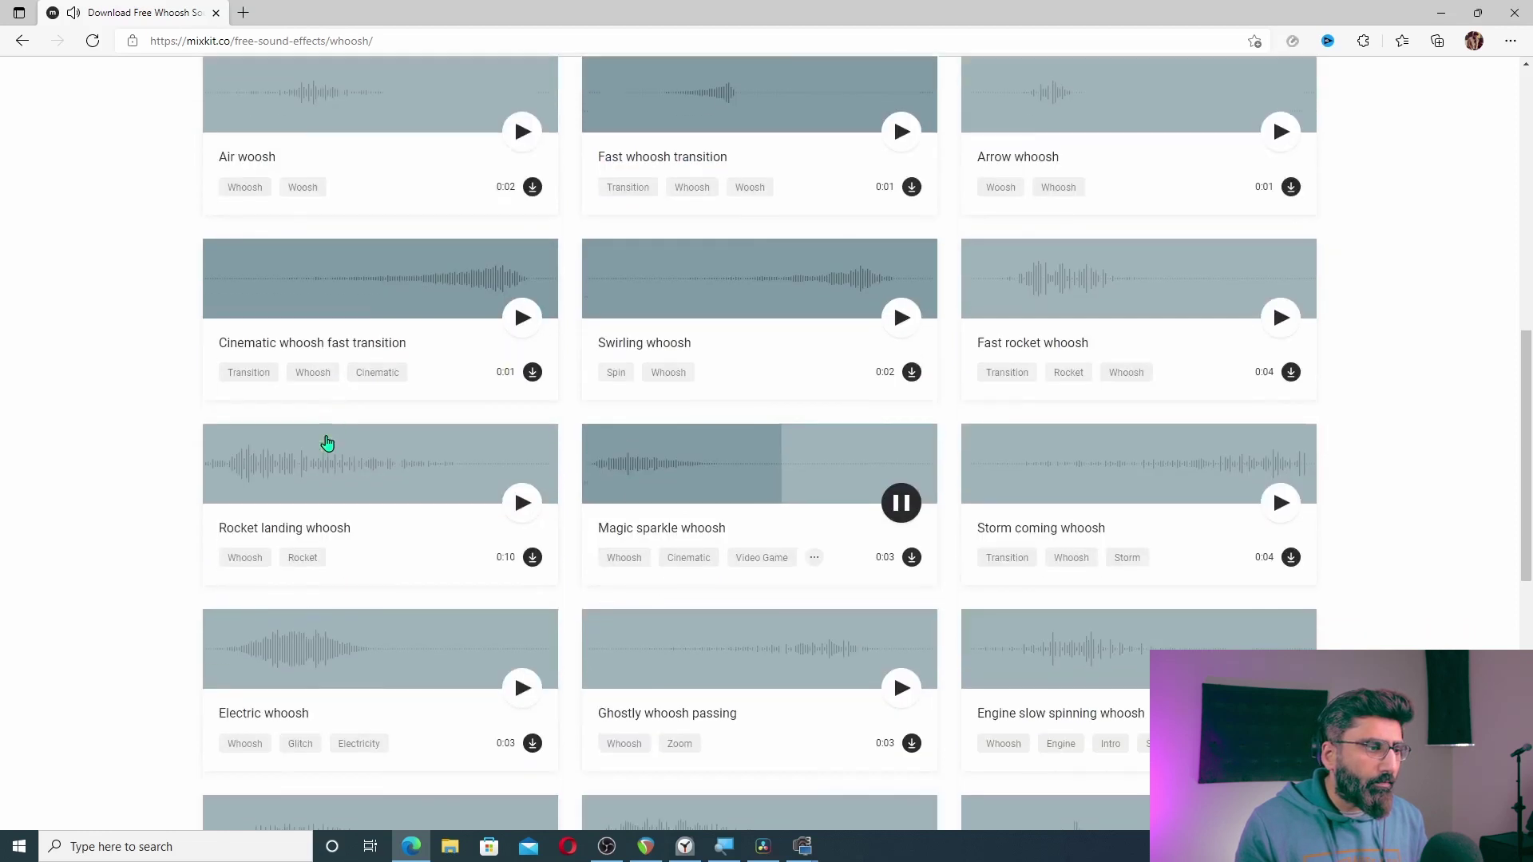
pyautogui.scroll(-3, 615, 489)
pyautogui.scroll(3, 702, 490)
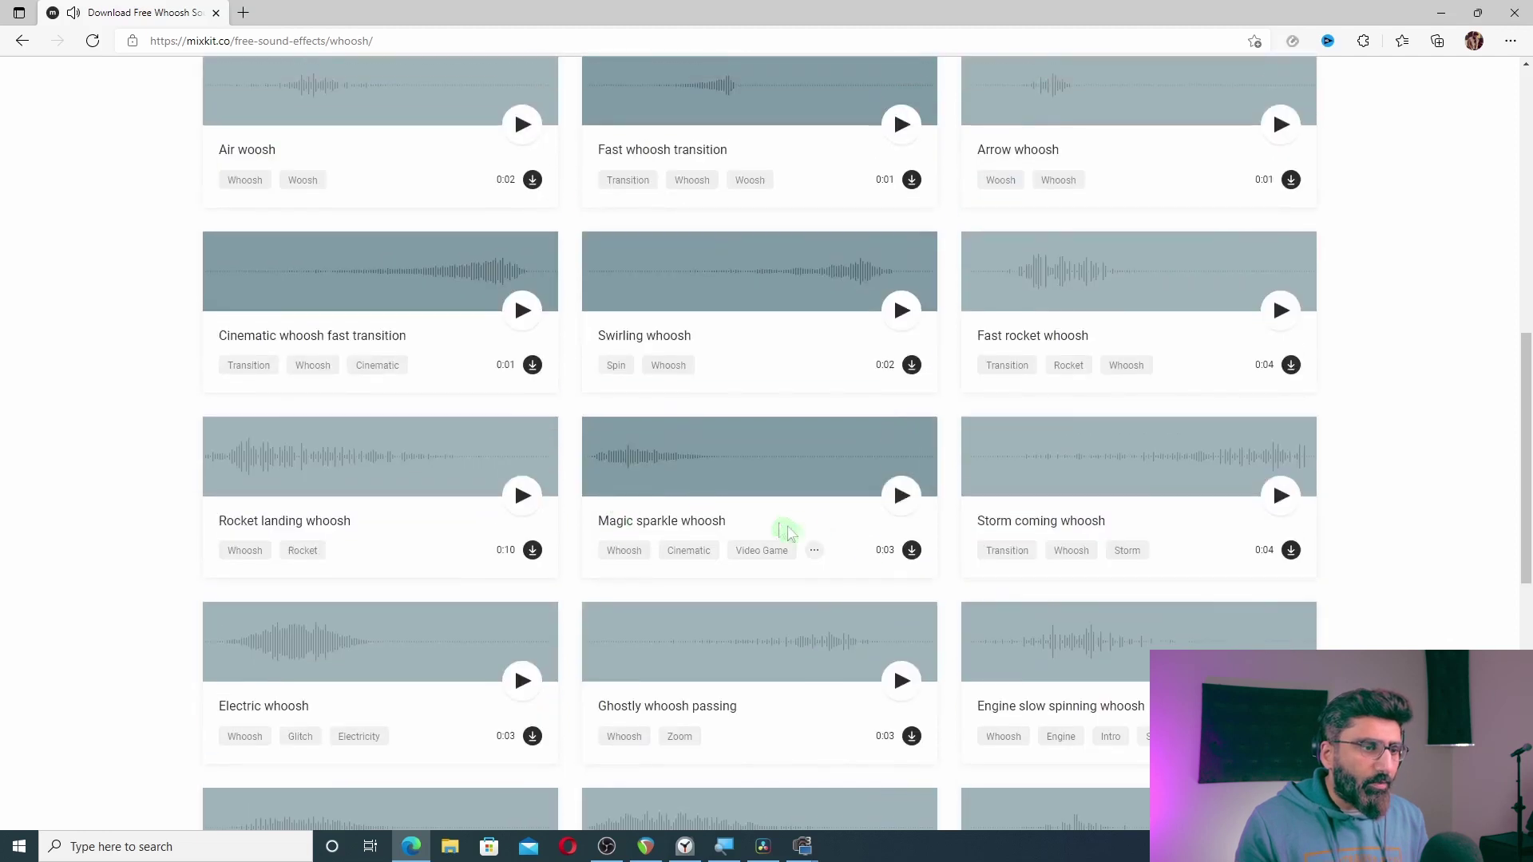
pyautogui.click(913, 551)
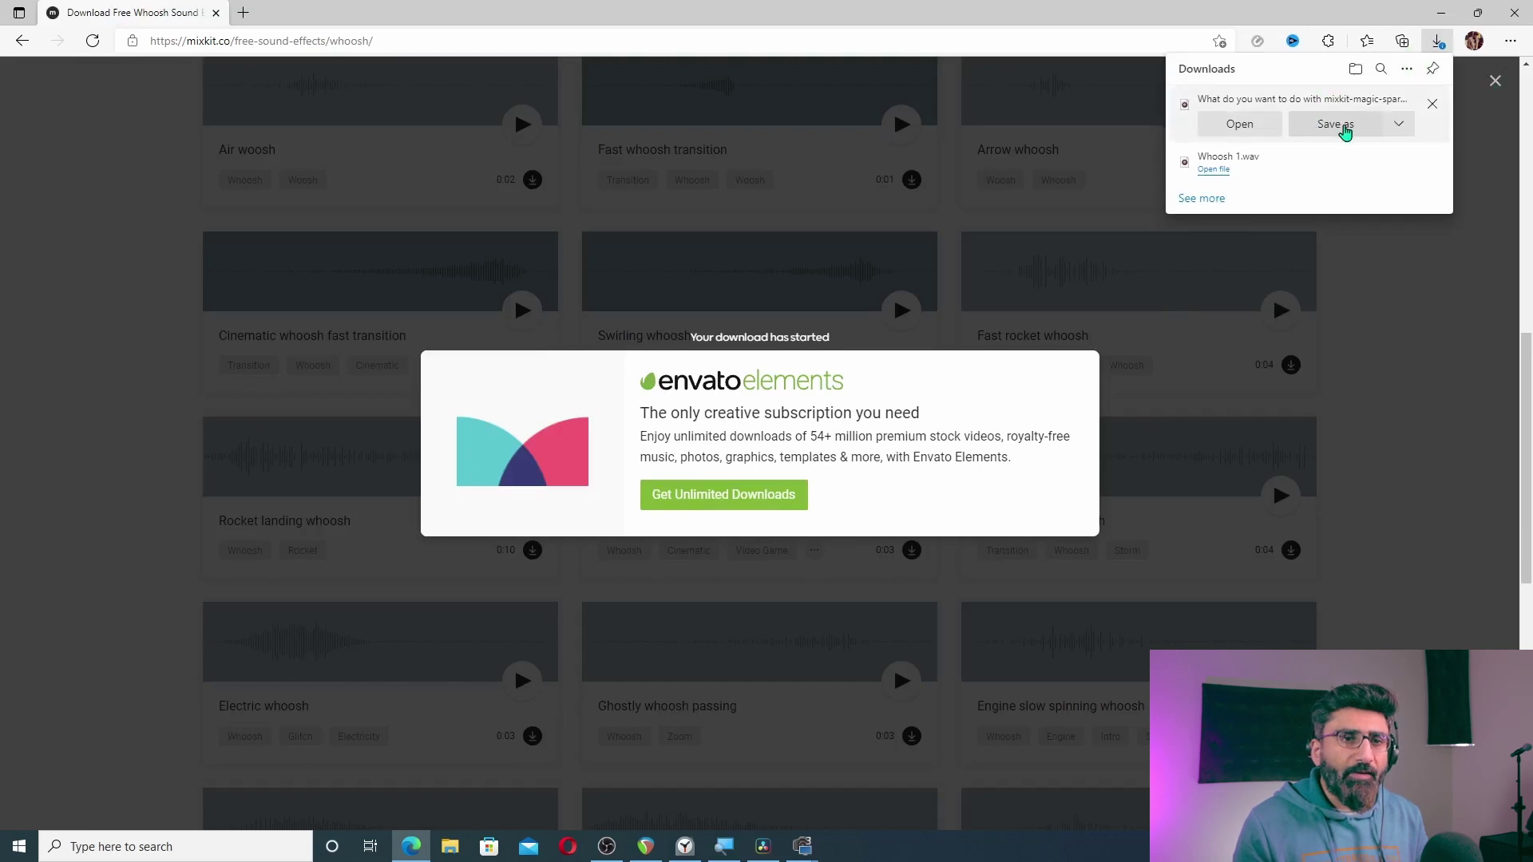
# - Save it as Magic whoosh.wav beside Whoosh 1 and minimize the browser
pyautogui.click(1345, 131)
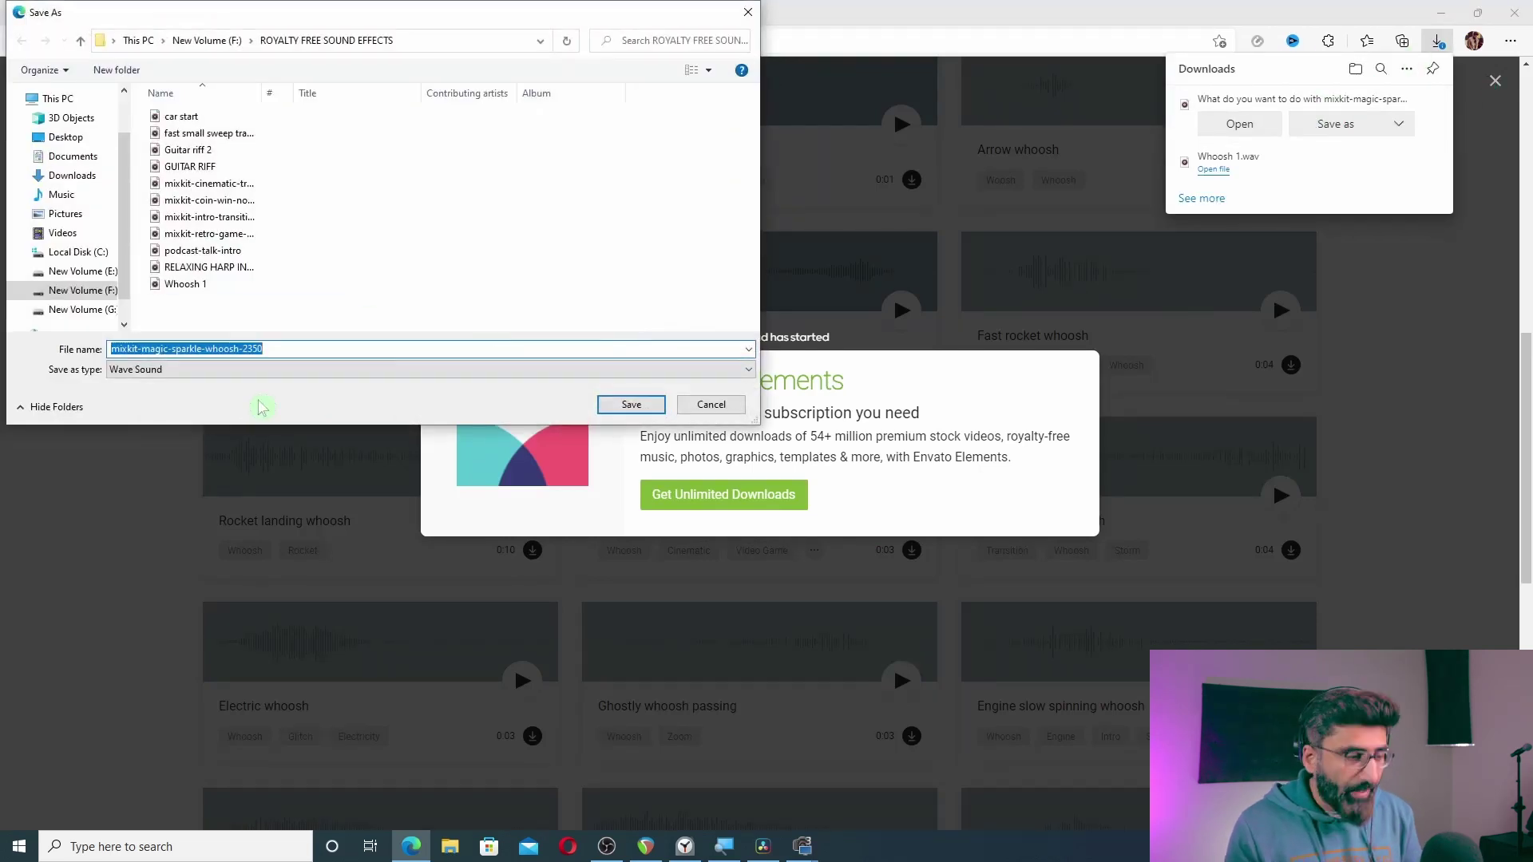
pyautogui.write('Magic whoosh')
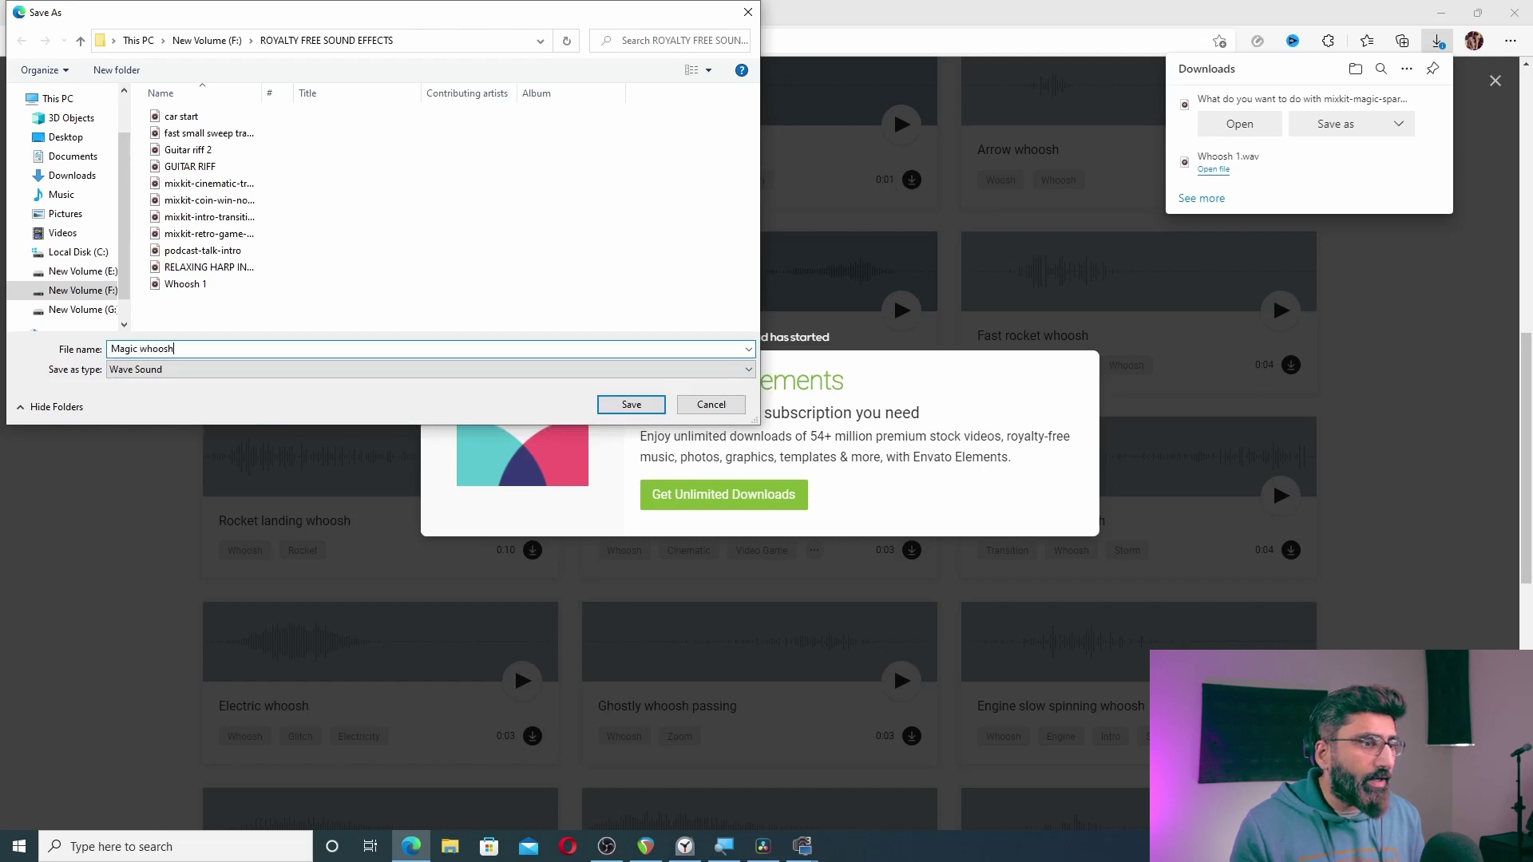
pyautogui.click(629, 406)
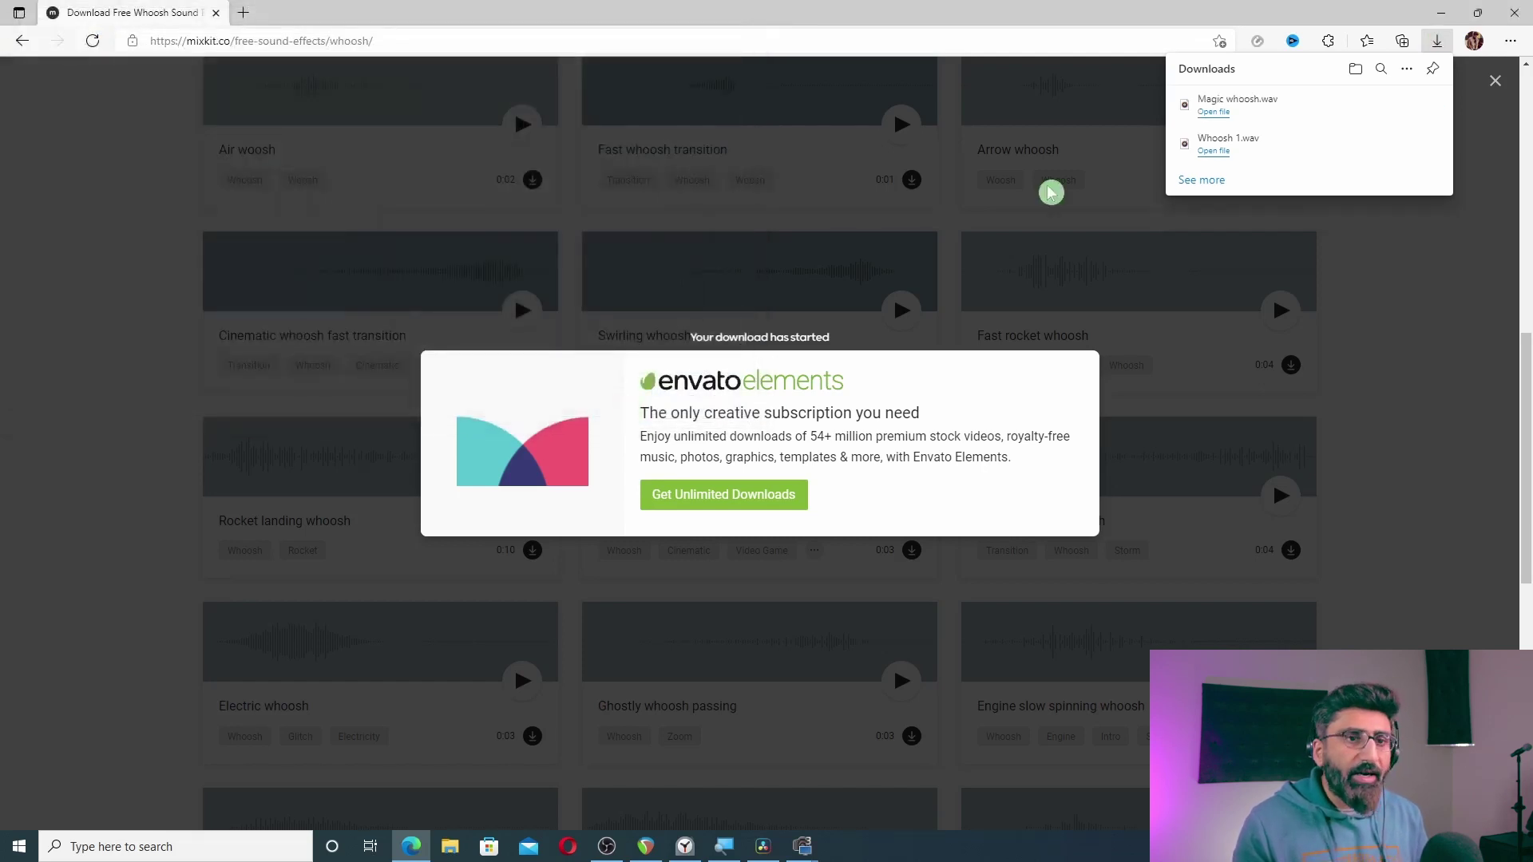
pyautogui.click(1432, 15)
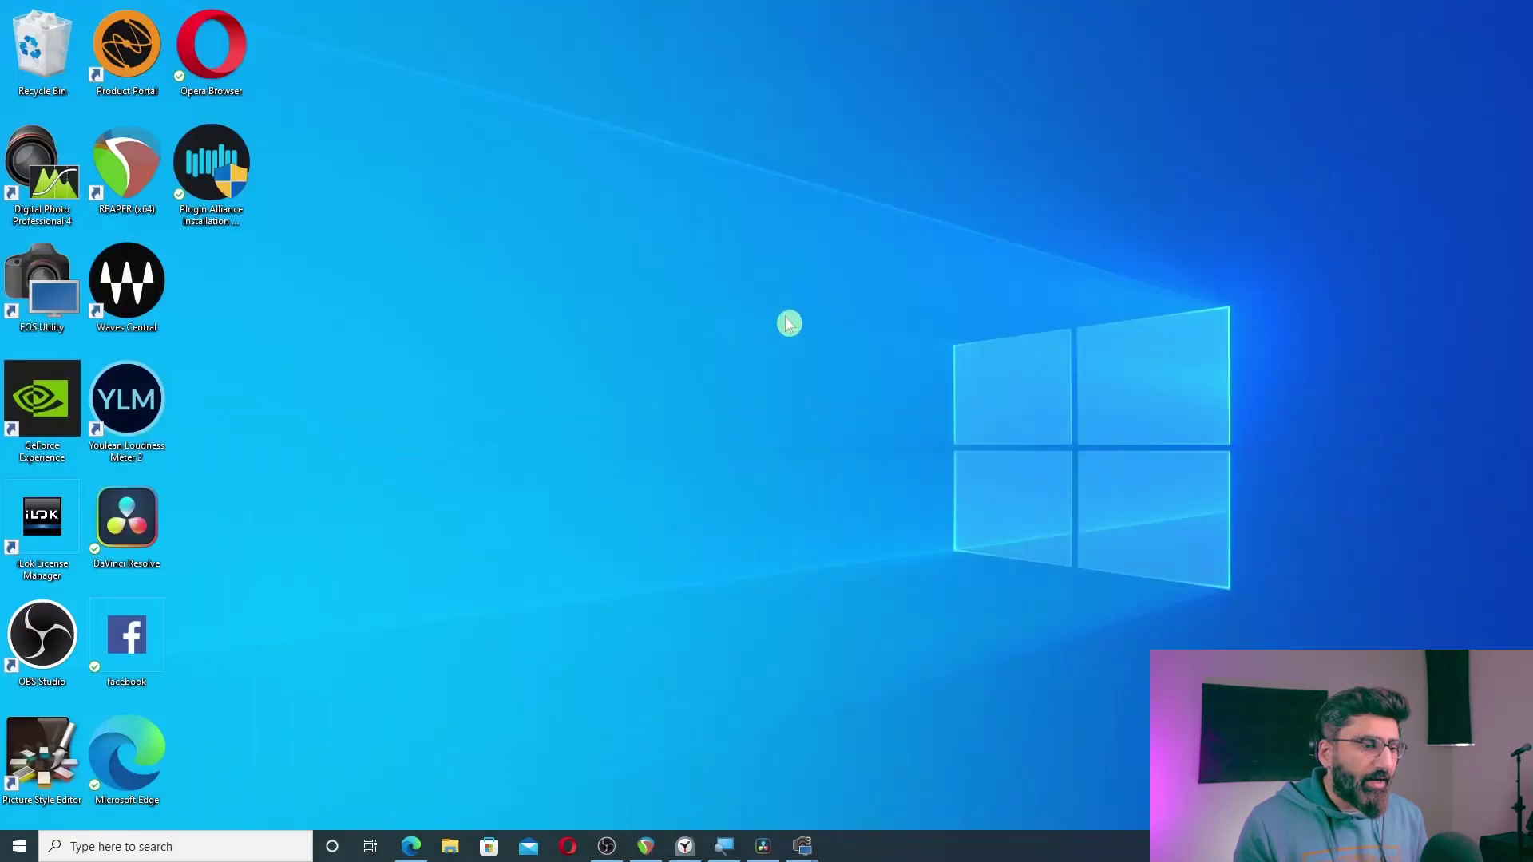
# - Bring Resolve's class 6 key framing project forward with the Media Pool showing
pyautogui.click(762, 846)
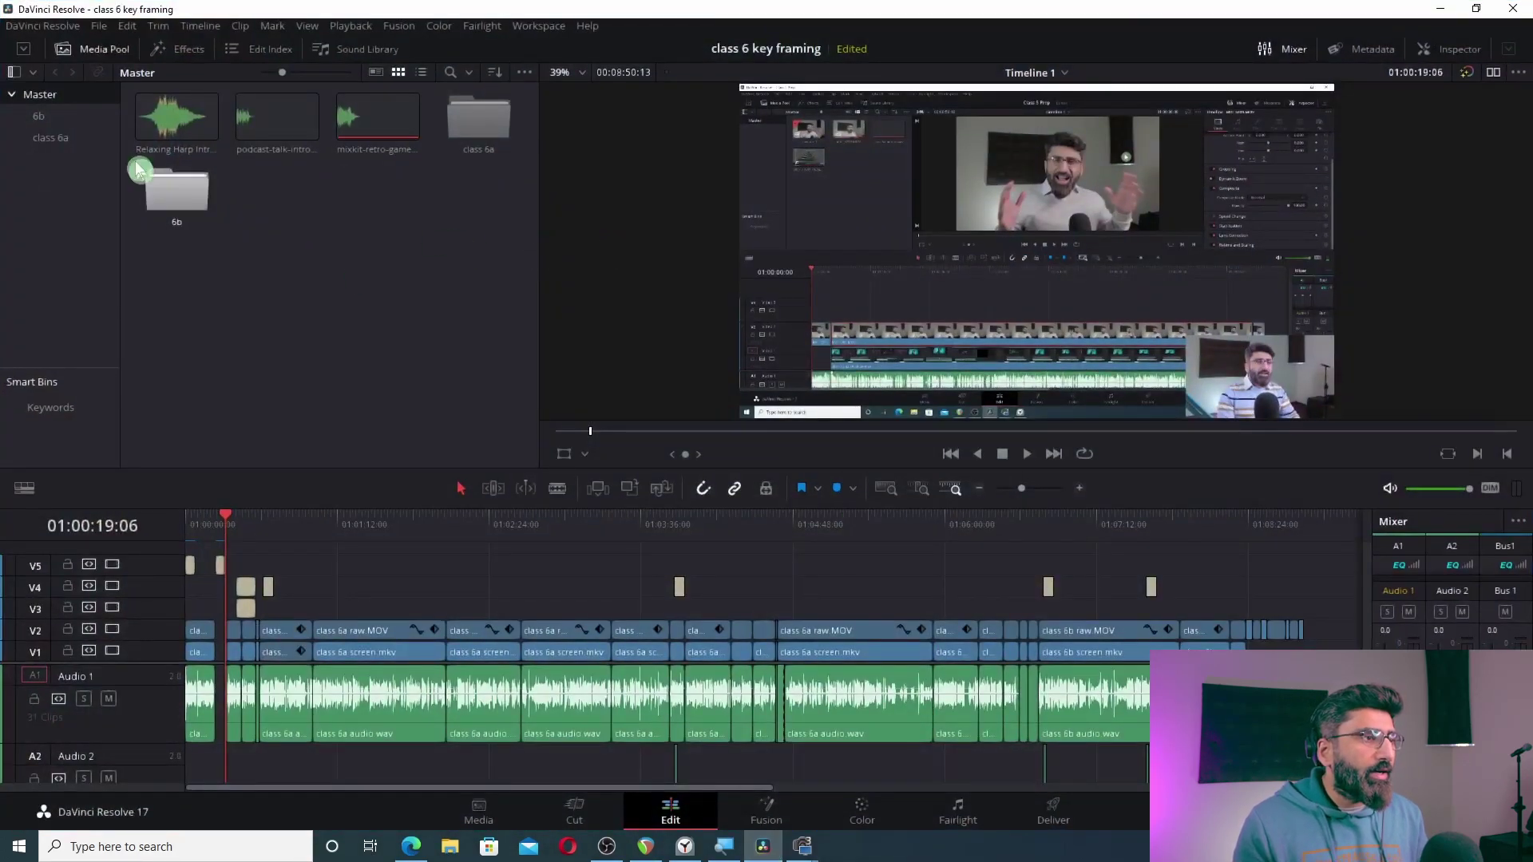
pyautogui.click(100, 53)
pyautogui.click(96, 53)
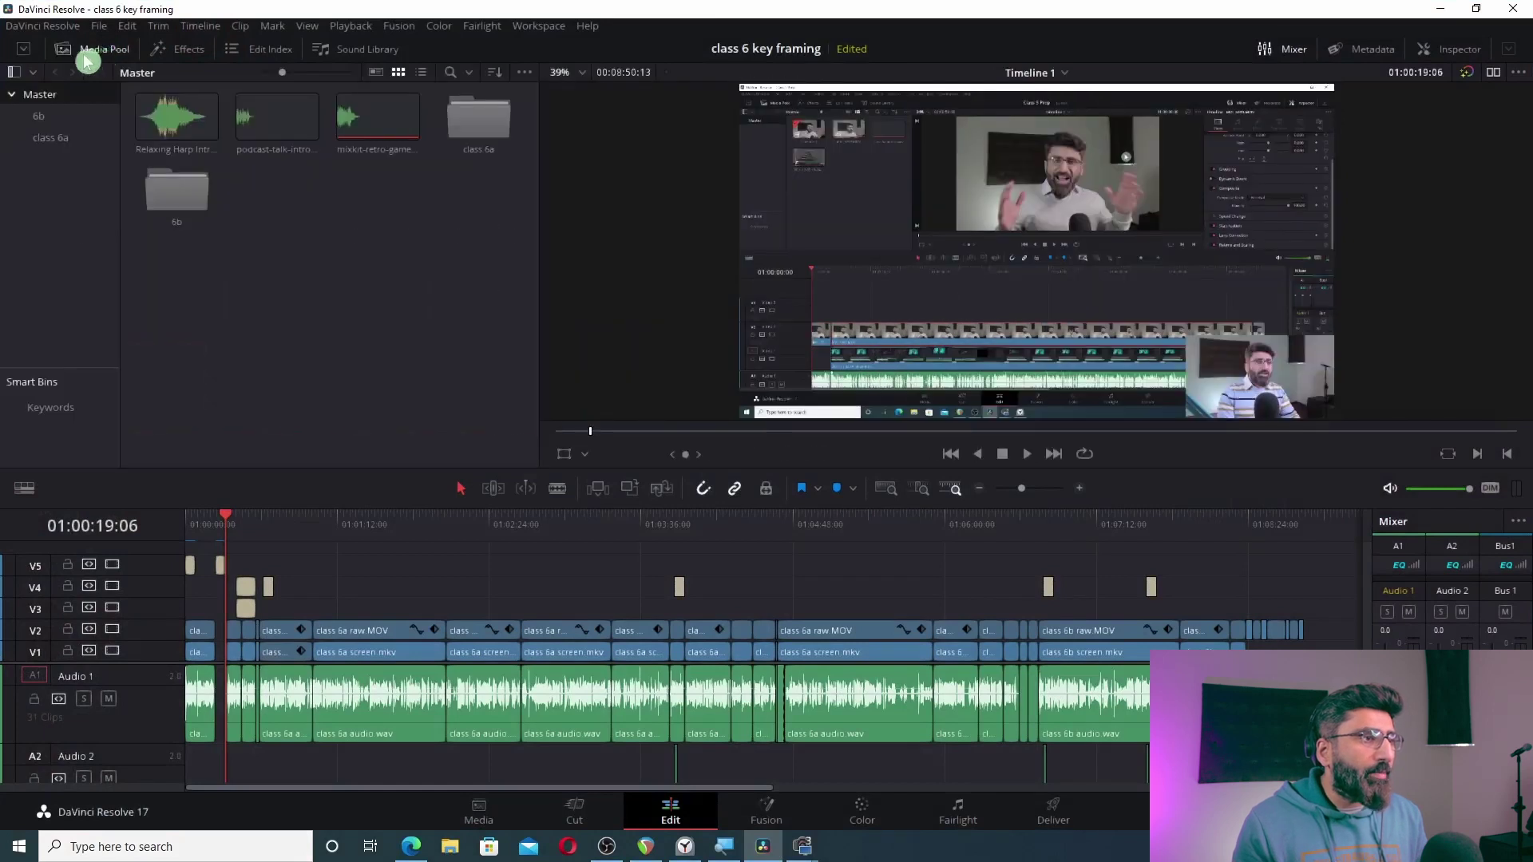
pyautogui.click(97, 51)
pyautogui.click(97, 51)
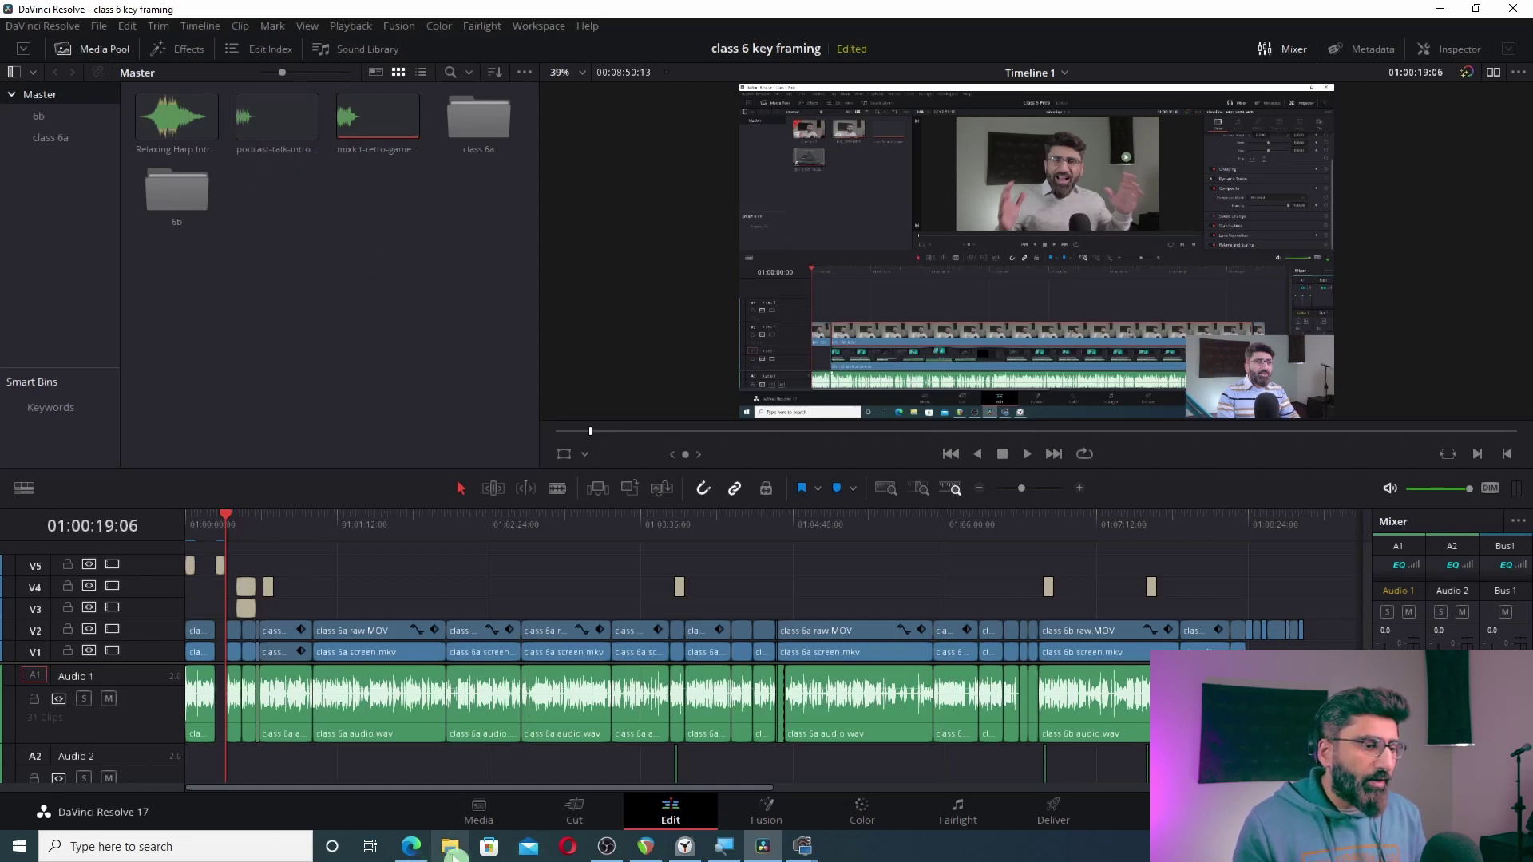
# - Drag the ROYALTY FREE SOUND EFFECTS folder from New Volume (F:) into the media pool, then close Explorer
pyautogui.click(452, 851)
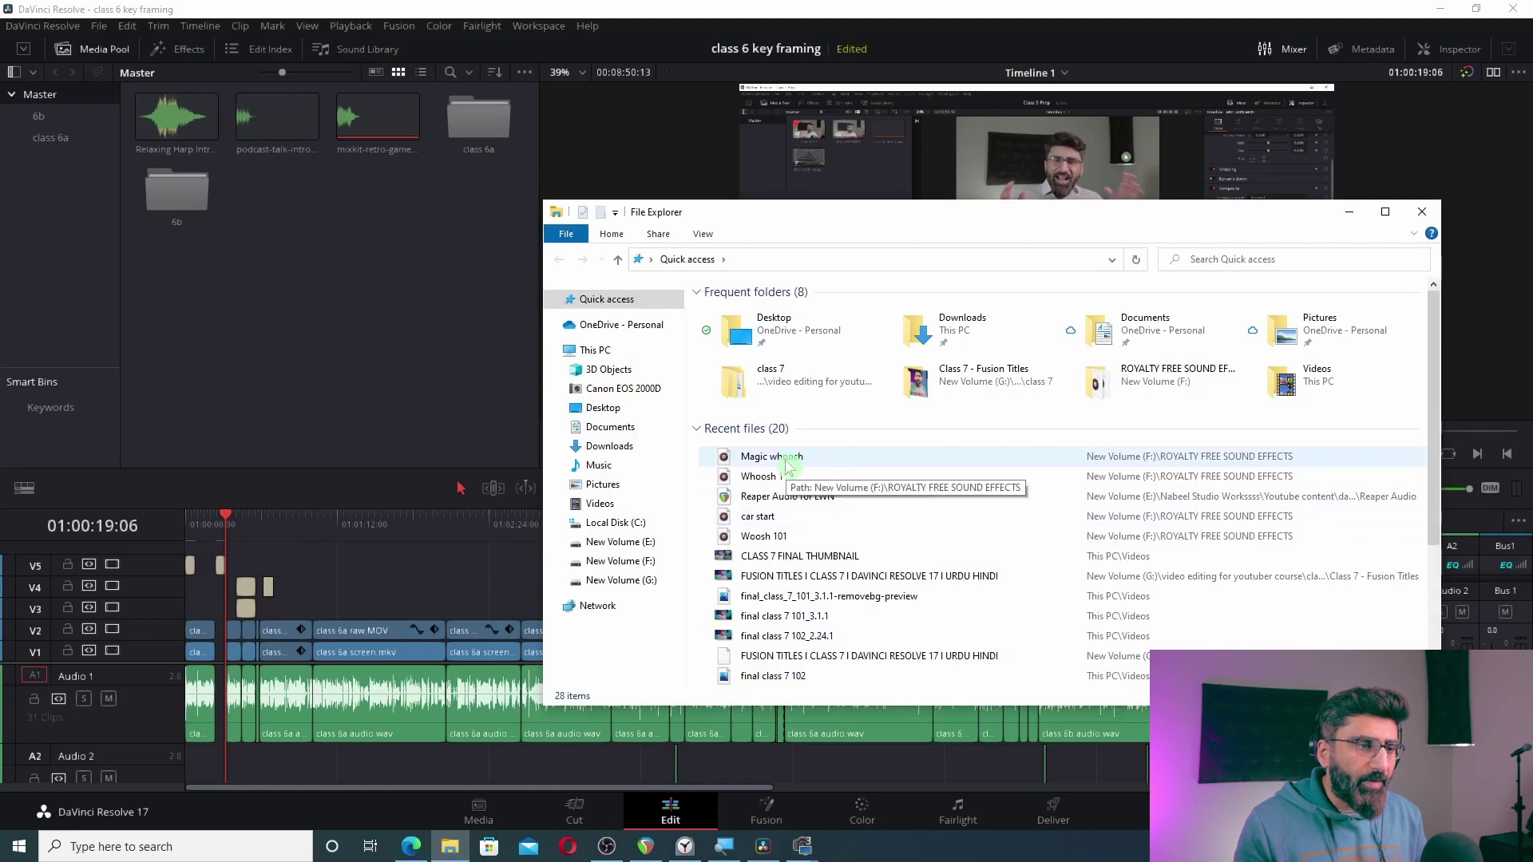
pyautogui.click(635, 563)
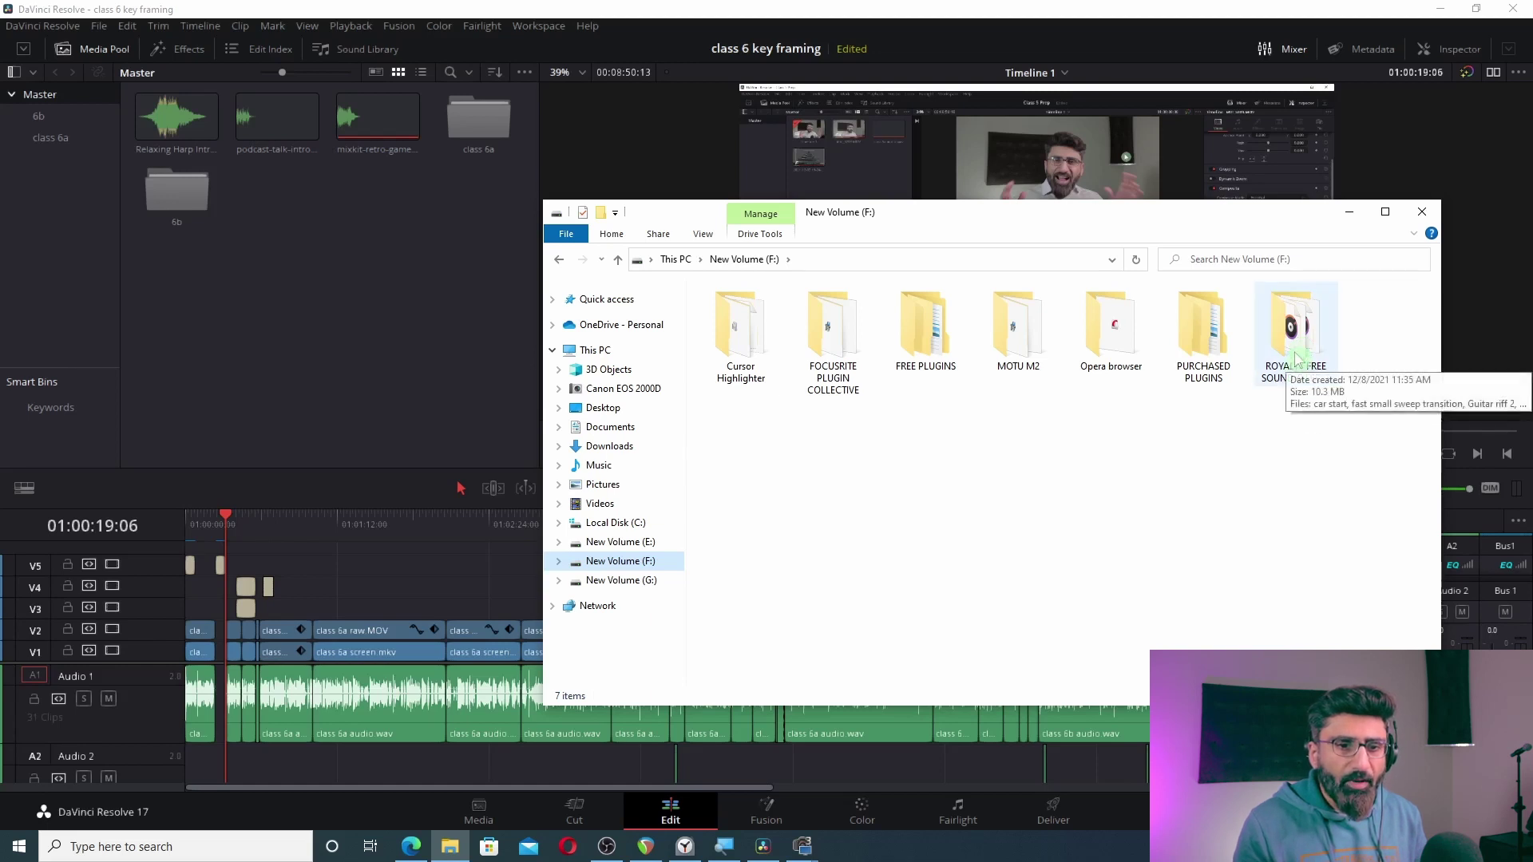
pyautogui.moveTo(1295, 358)
pyautogui.mouseDown()
pyautogui.moveTo(53, 252)
pyautogui.moveTo(76, 233)
pyautogui.mouseUp()
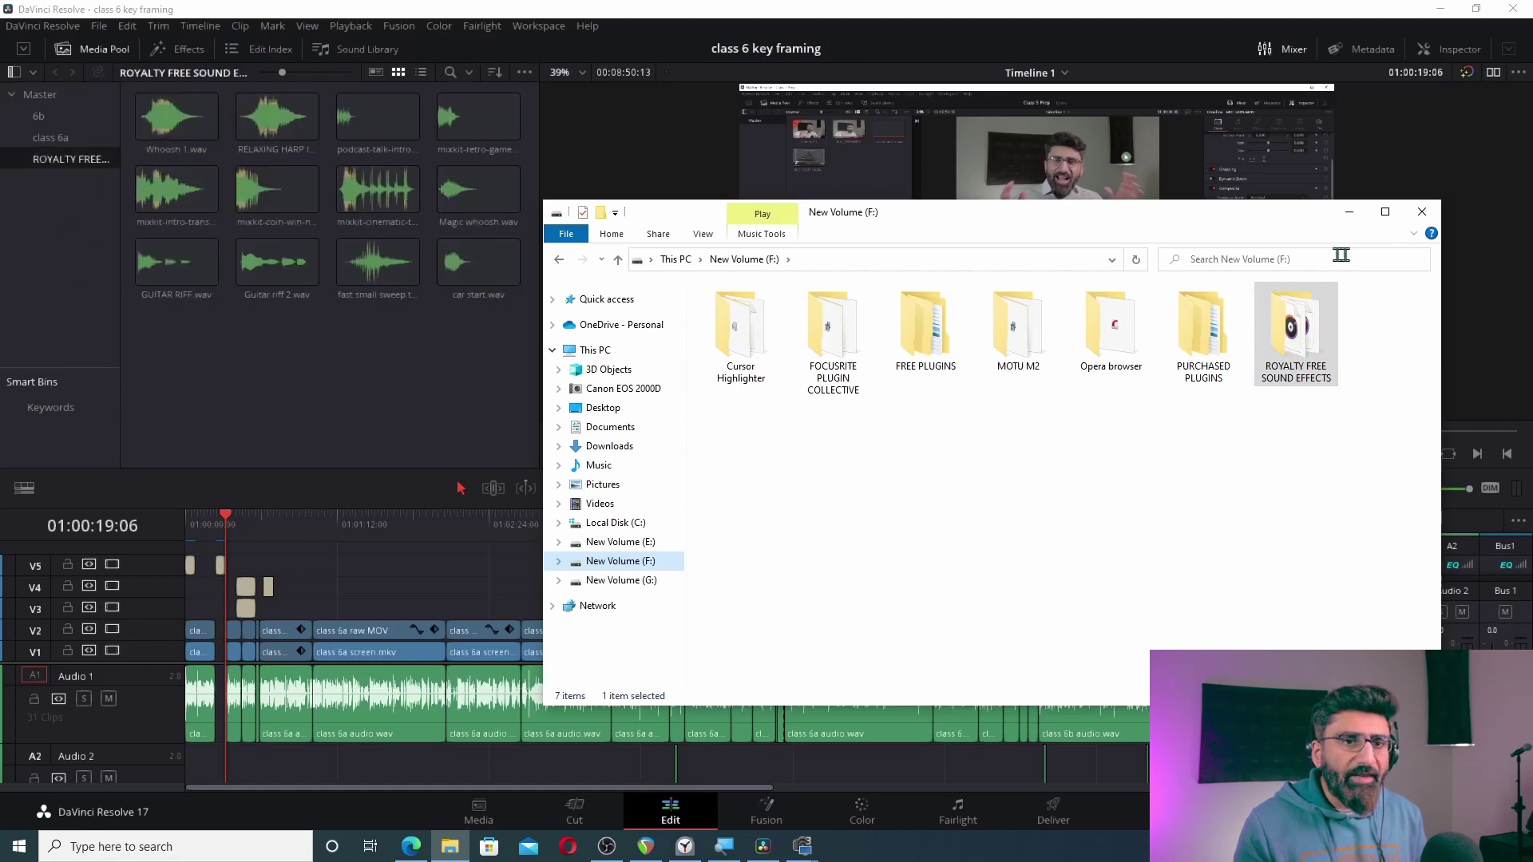
pyautogui.click(1422, 217)
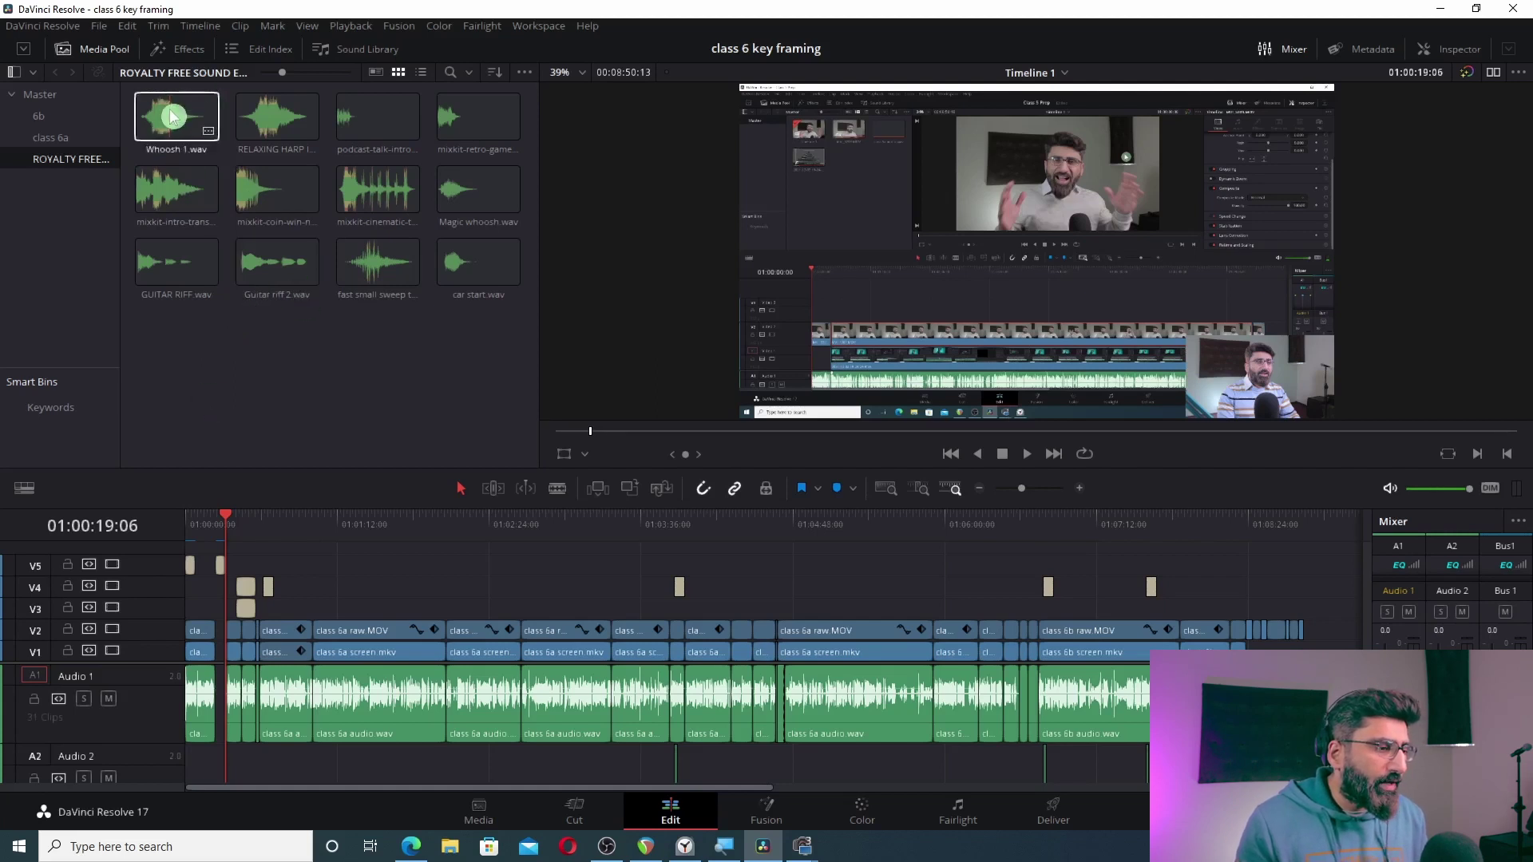
# - Play the opening Class 6 Key Frames title from the start, then zoom in around one second
pyautogui.click(951, 455)
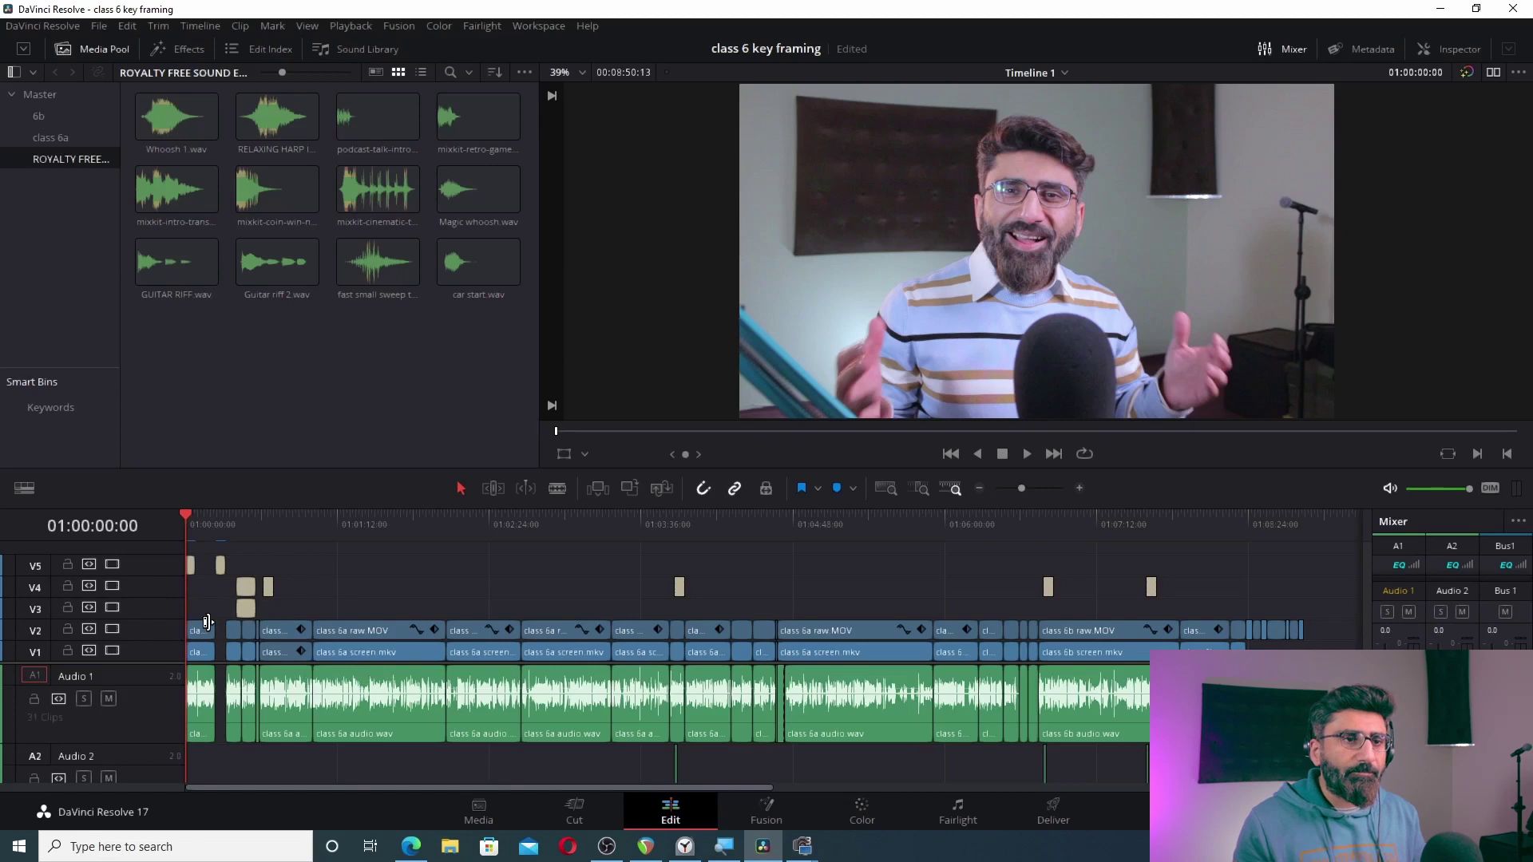
pyautogui.press('space')
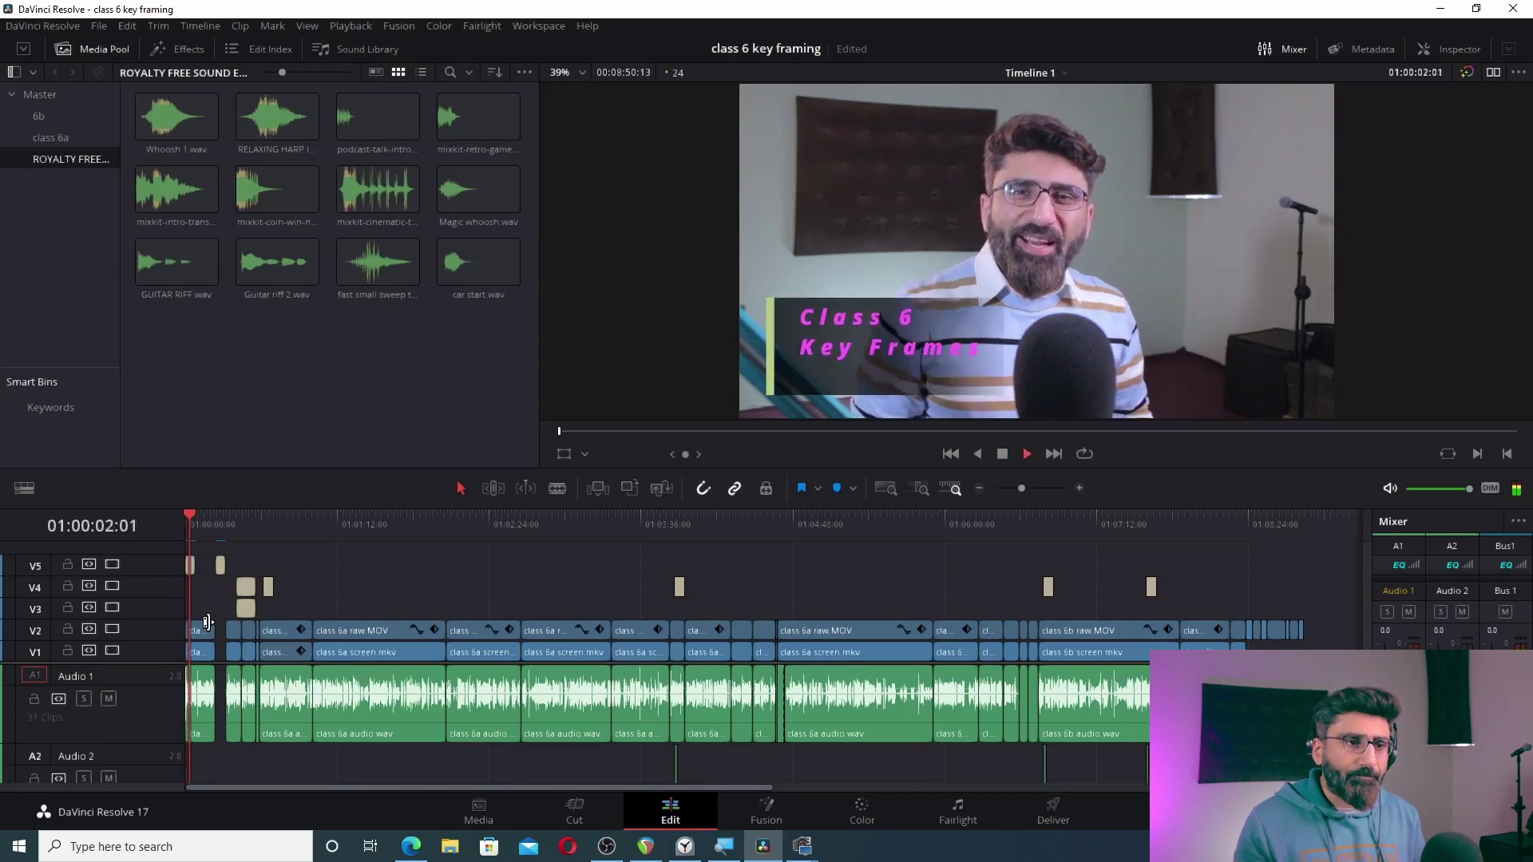
pyautogui.press('space')
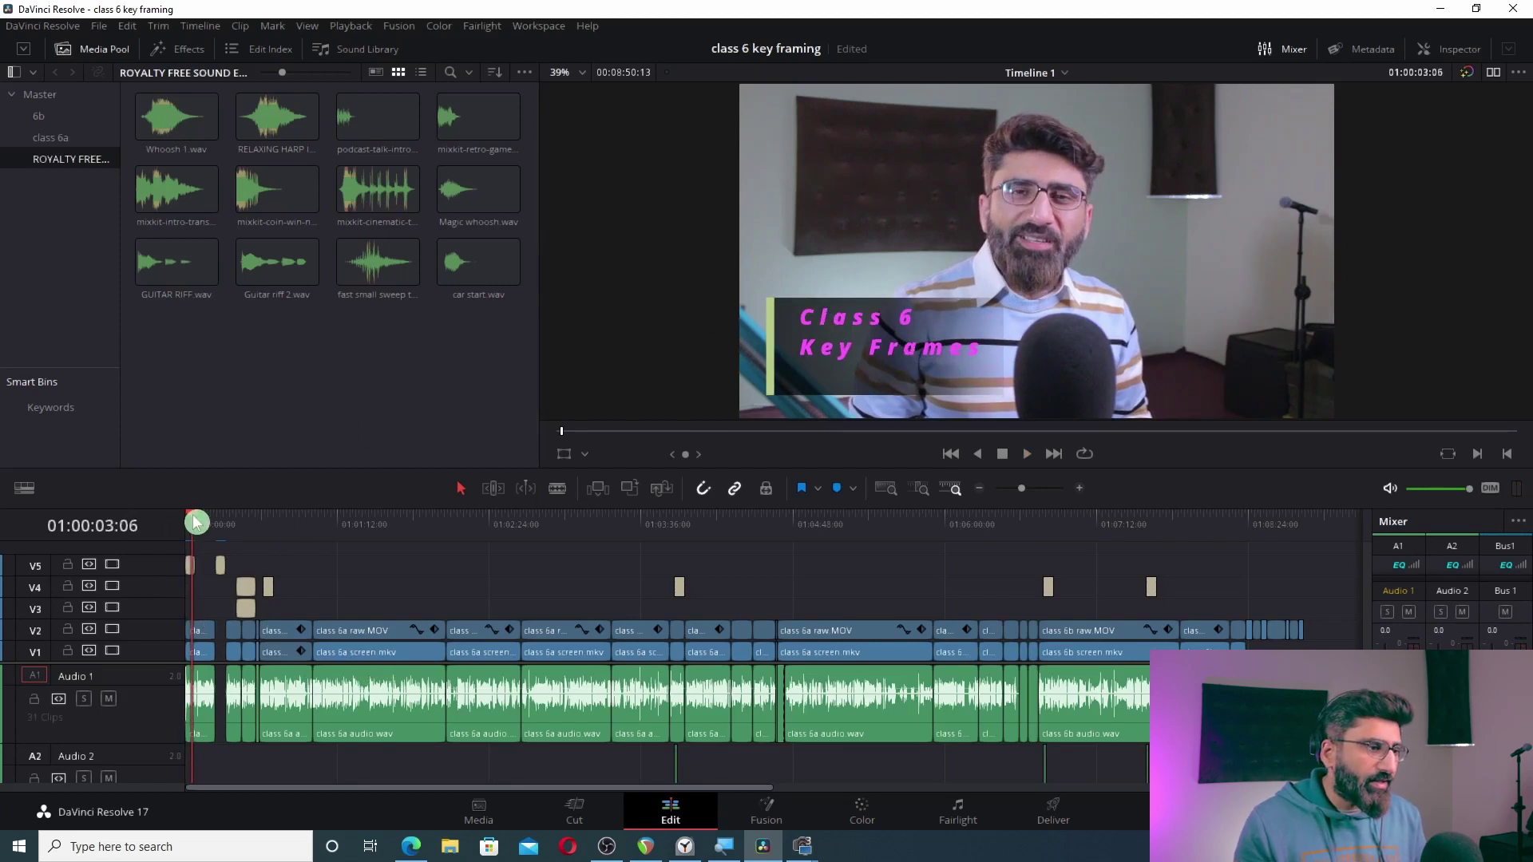
pyautogui.moveTo(196, 523); pyautogui.dragTo(176, 524)
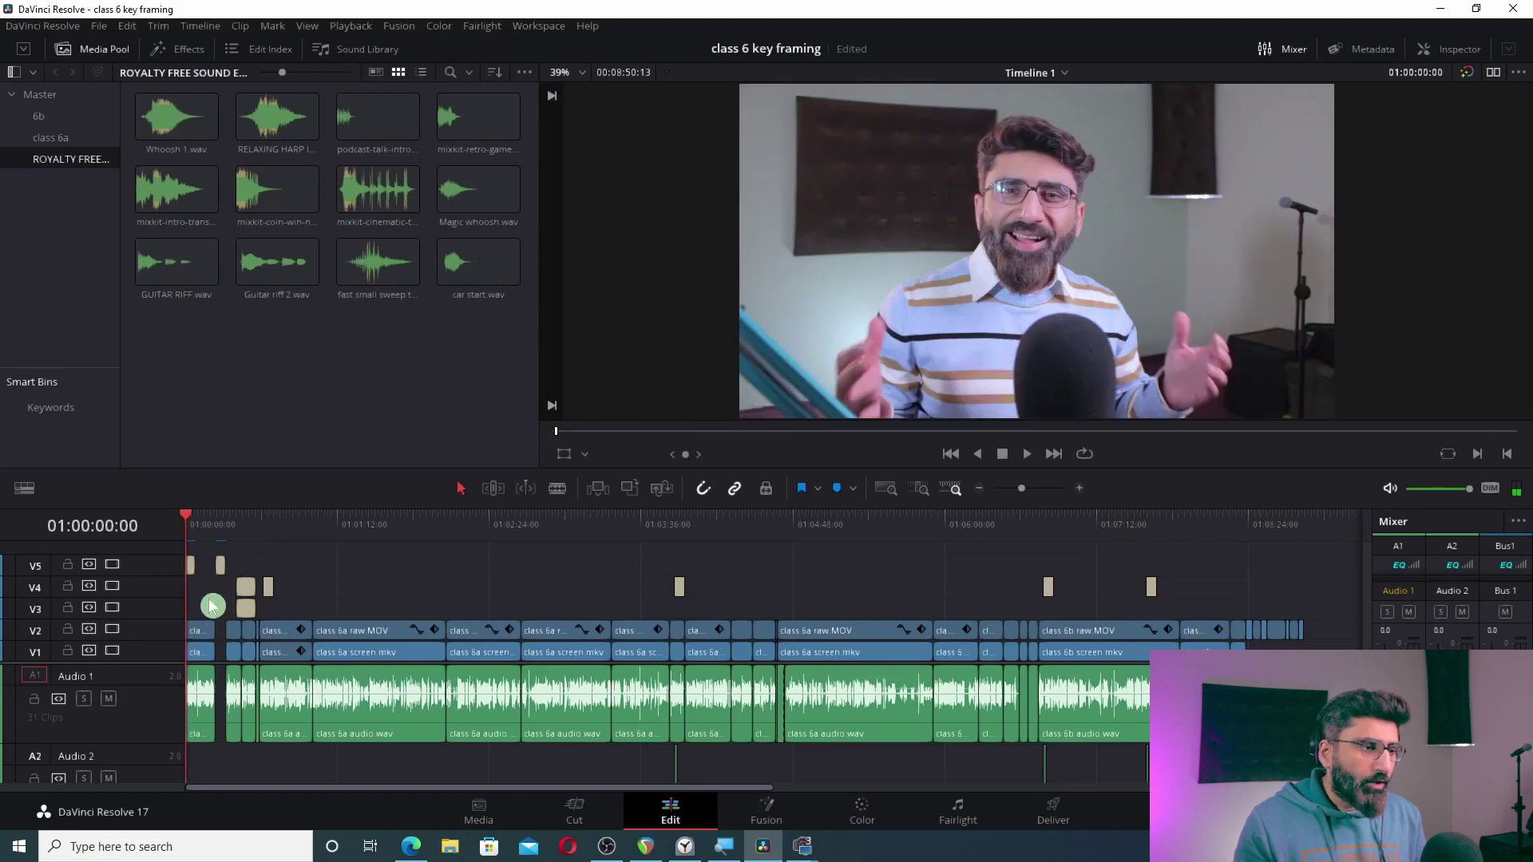
pyautogui.press('space')
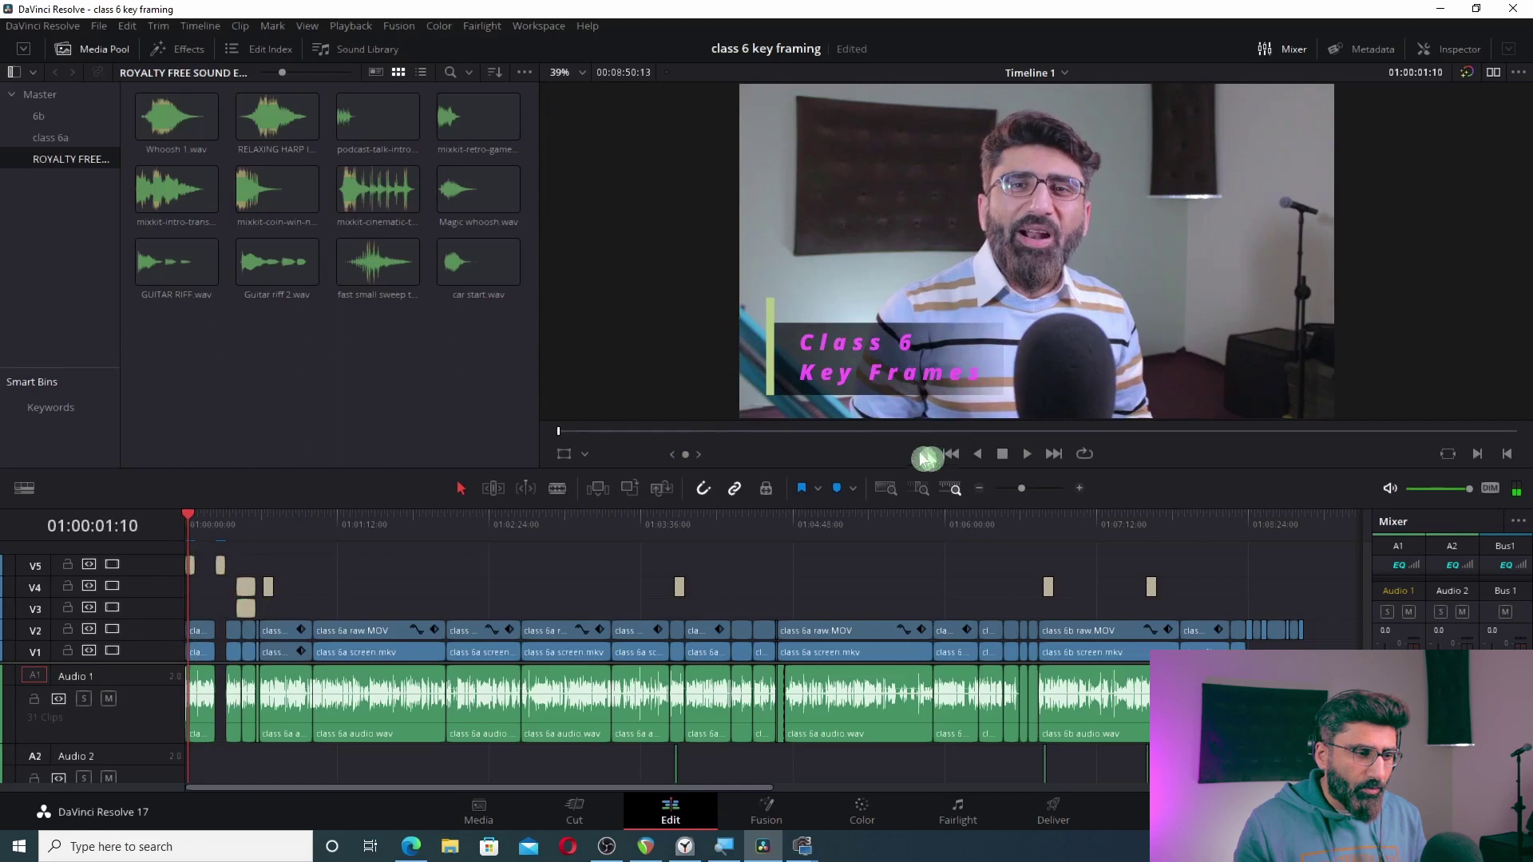
pyautogui.scroll(5, 215, 521)
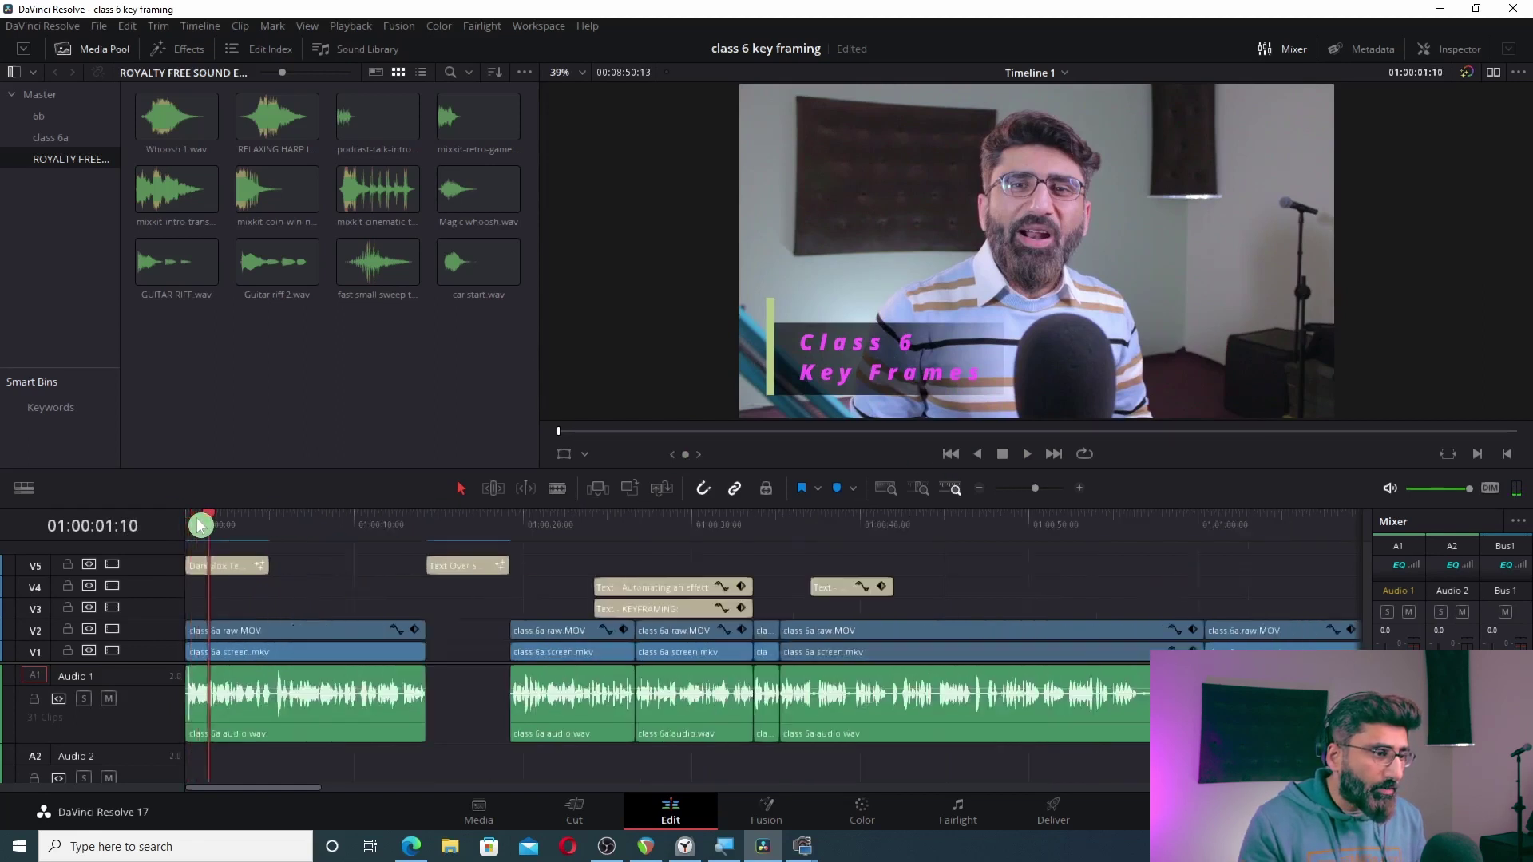
pyautogui.moveTo(282, 522); pyautogui.dragTo(270, 526)
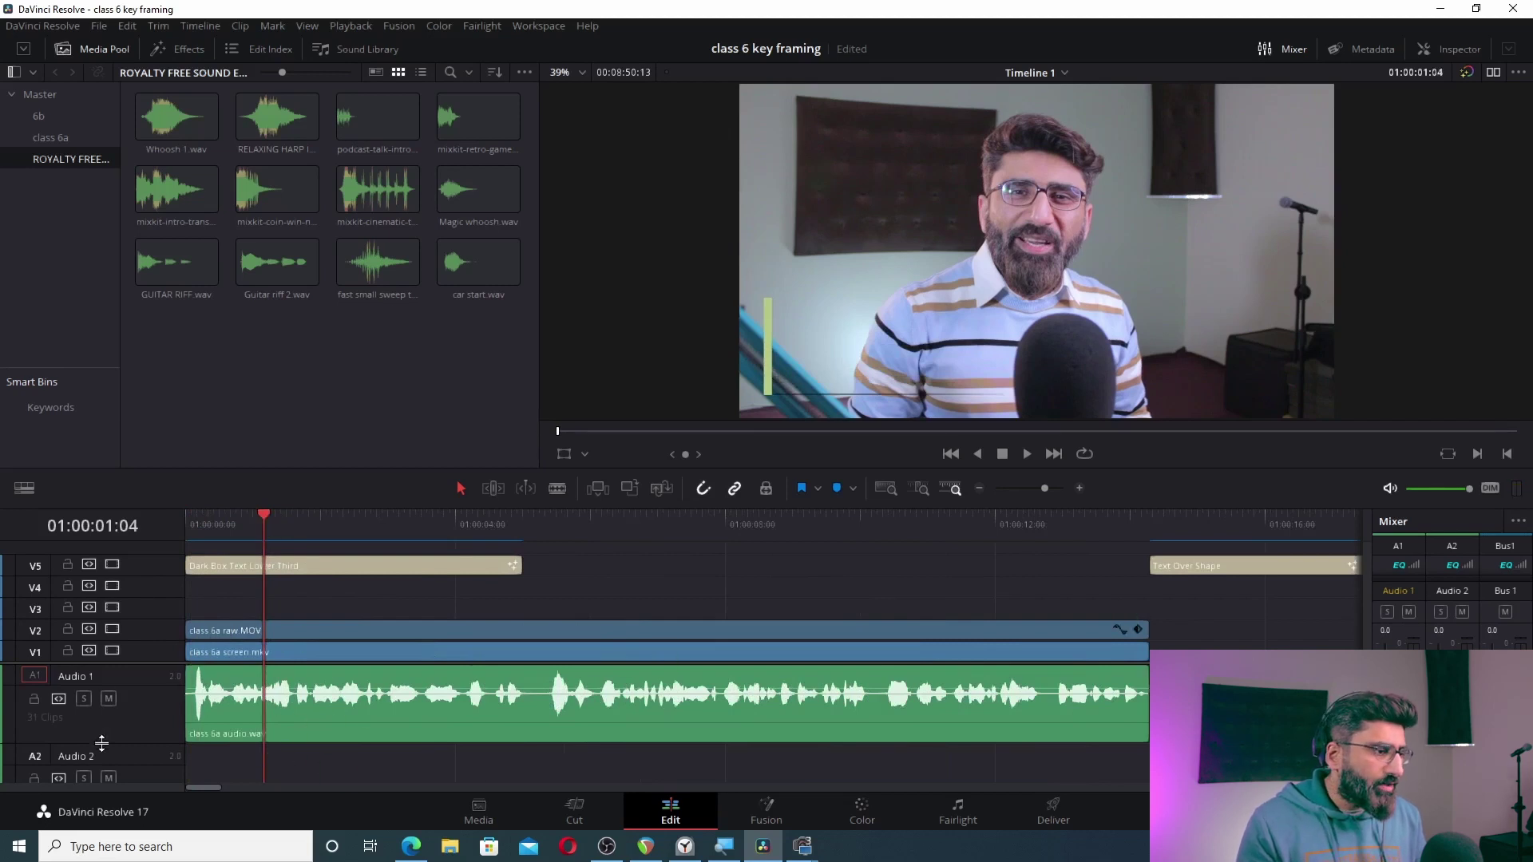
# - Shrink Audio 1 and drop Whoosh 1.wav onto Audio 2 under the Dark Box Text Lower Third title
pyautogui.moveTo(109, 743); pyautogui.dragTo(122, 705)
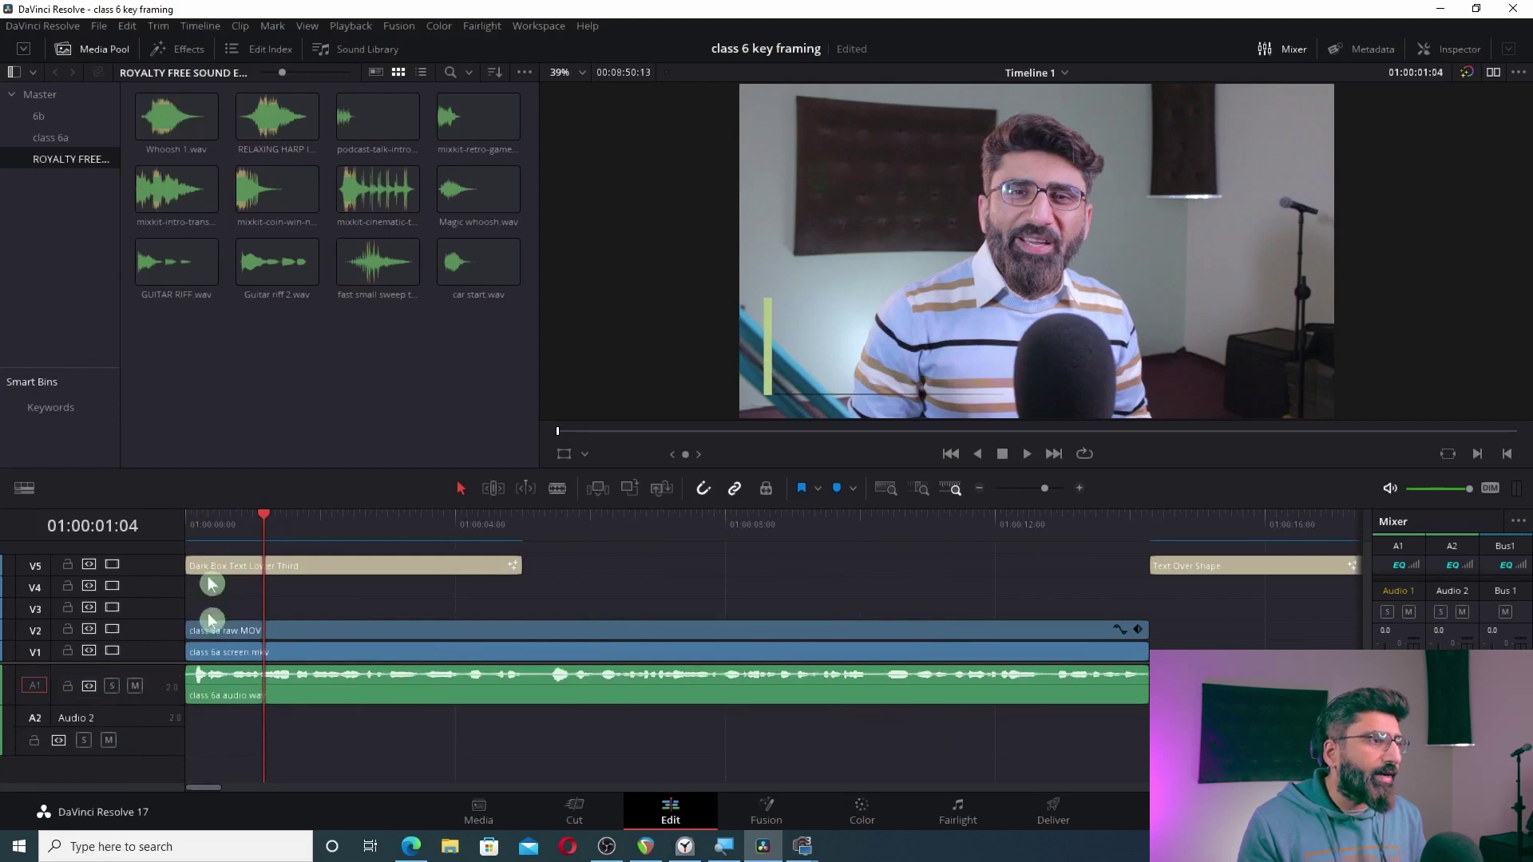
pyautogui.click(174, 136)
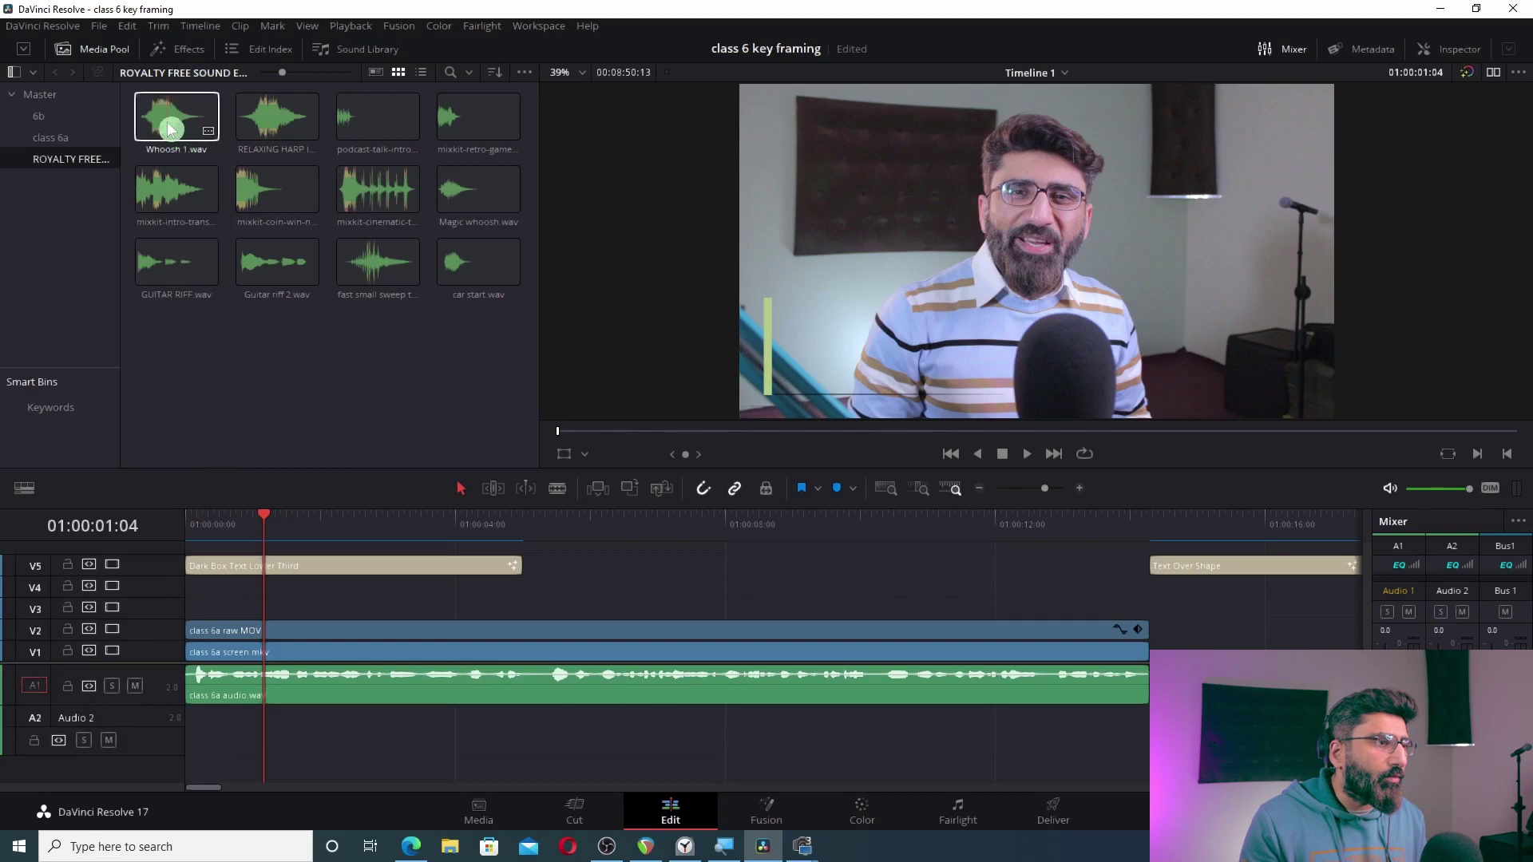
pyautogui.moveTo(170, 129)
pyautogui.mouseDown()
pyautogui.moveTo(245, 742)
pyautogui.moveTo(273, 741)
pyautogui.mouseUp()
# - Preview the title with the new whoosh, replaying from just before it starts
pyautogui.click(275, 786)
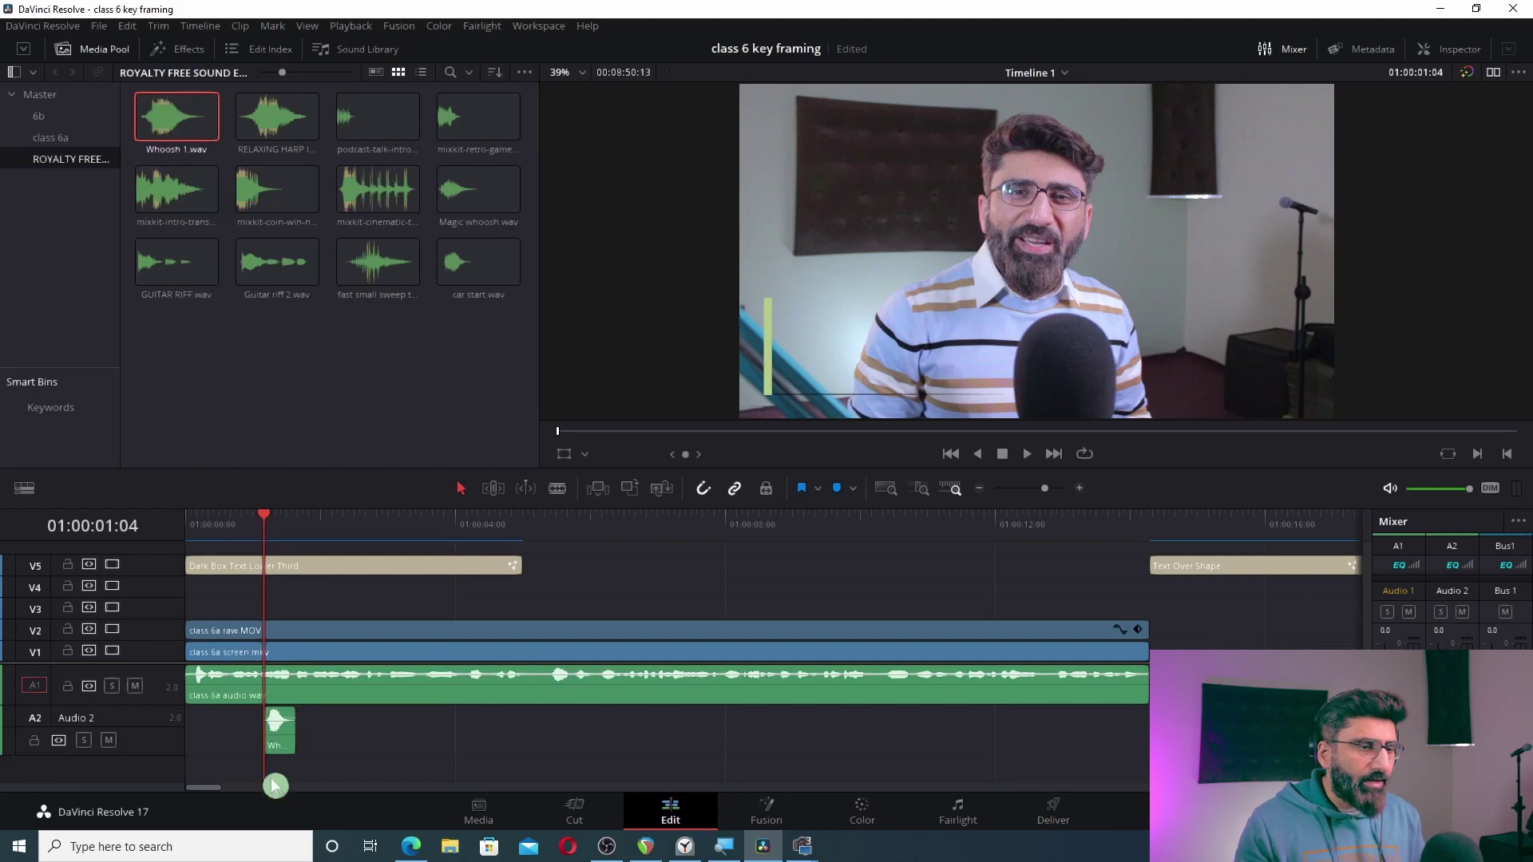
pyautogui.press('space')
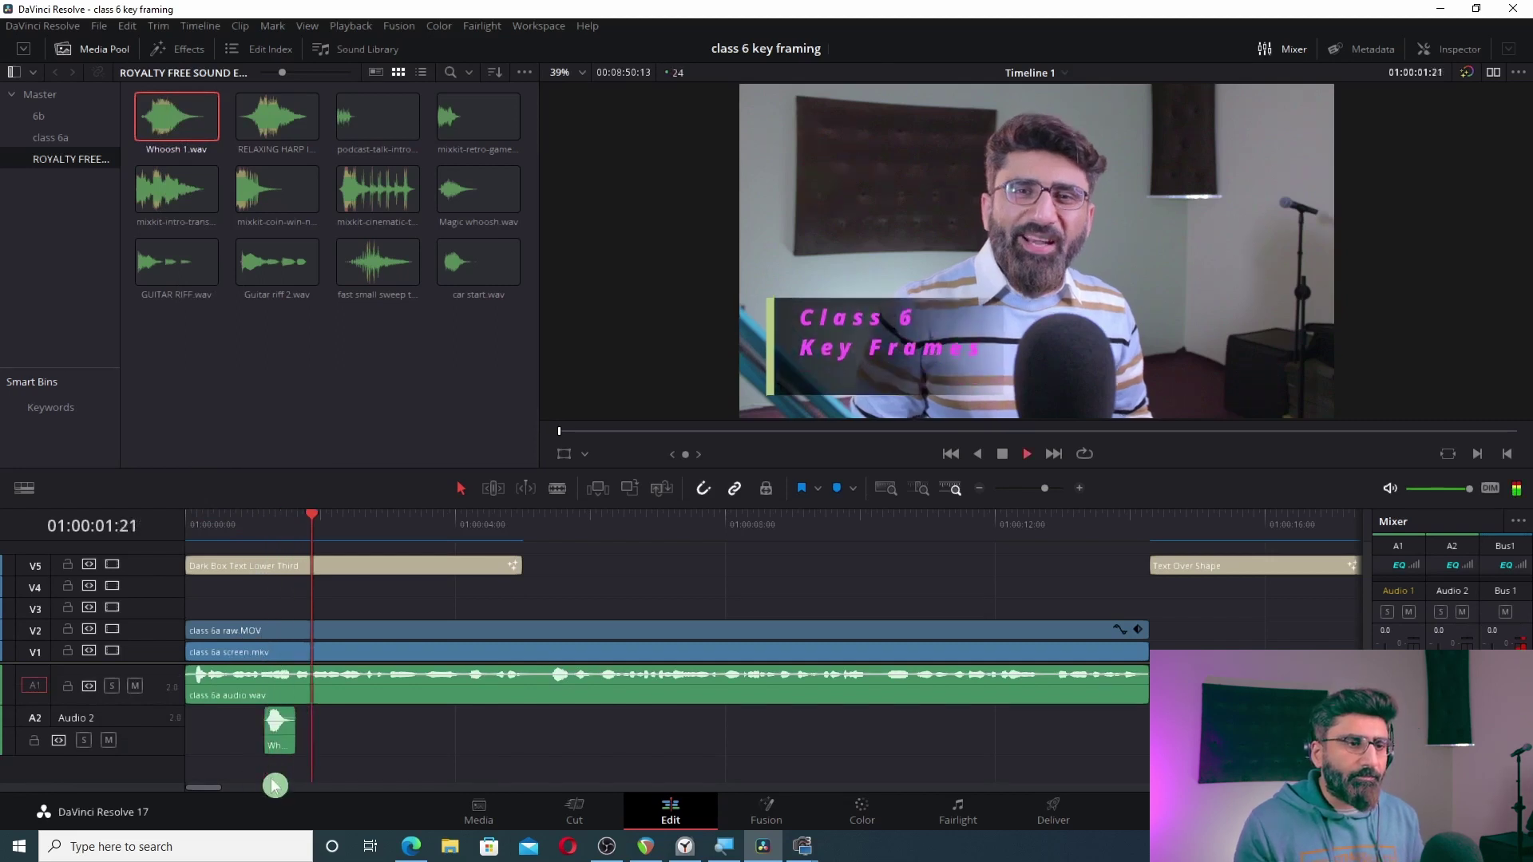
pyautogui.click(223, 529)
pyautogui.press('space')
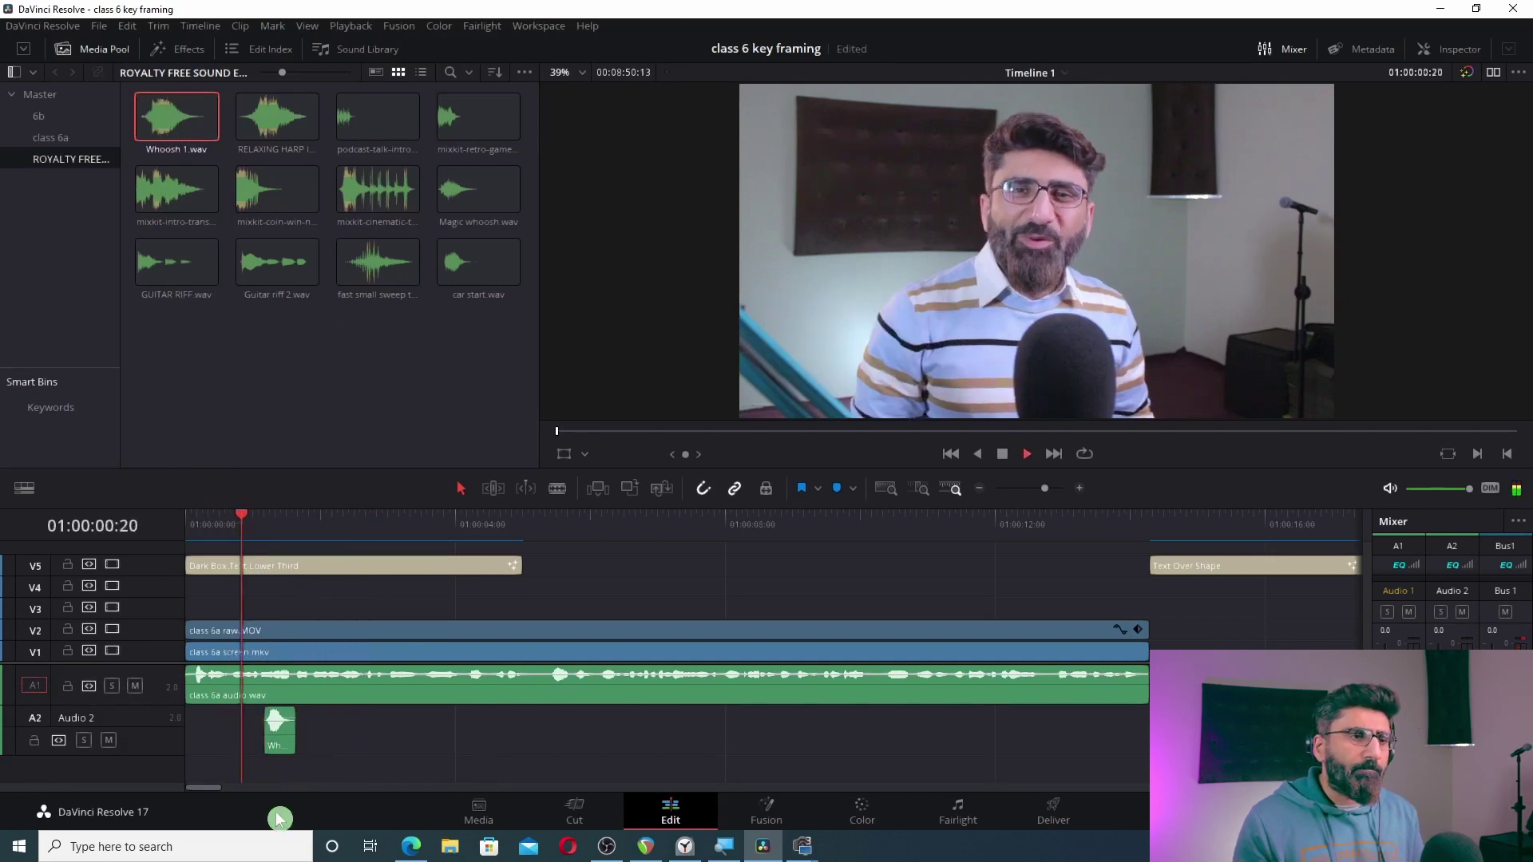
pyautogui.press('space')
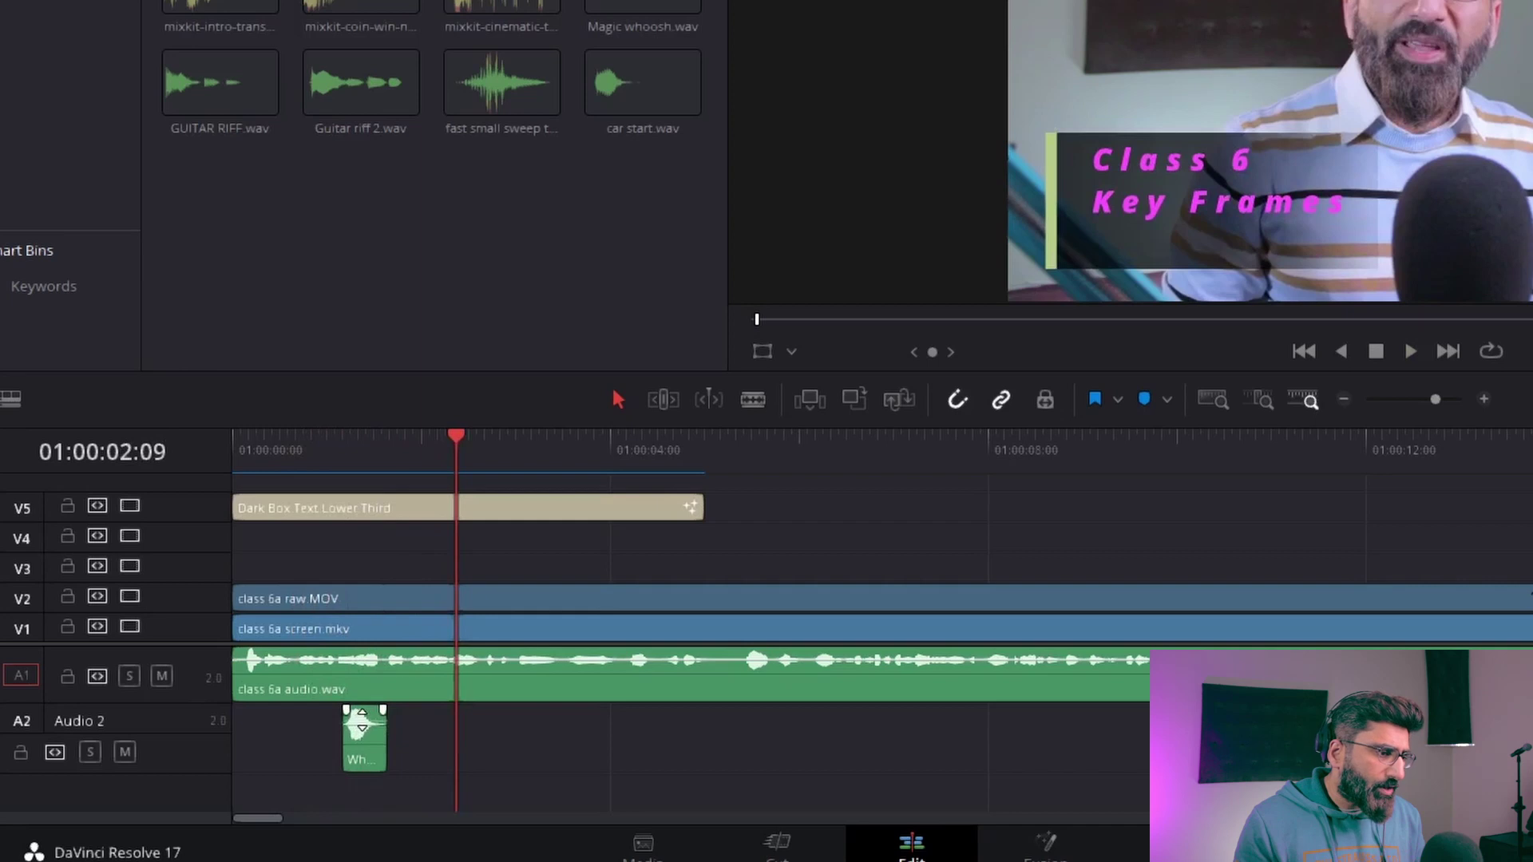
# - Lower the Whoosh 1 clip to about -6.43 dB and play it back under the title
pyautogui.moveTo(361, 721)
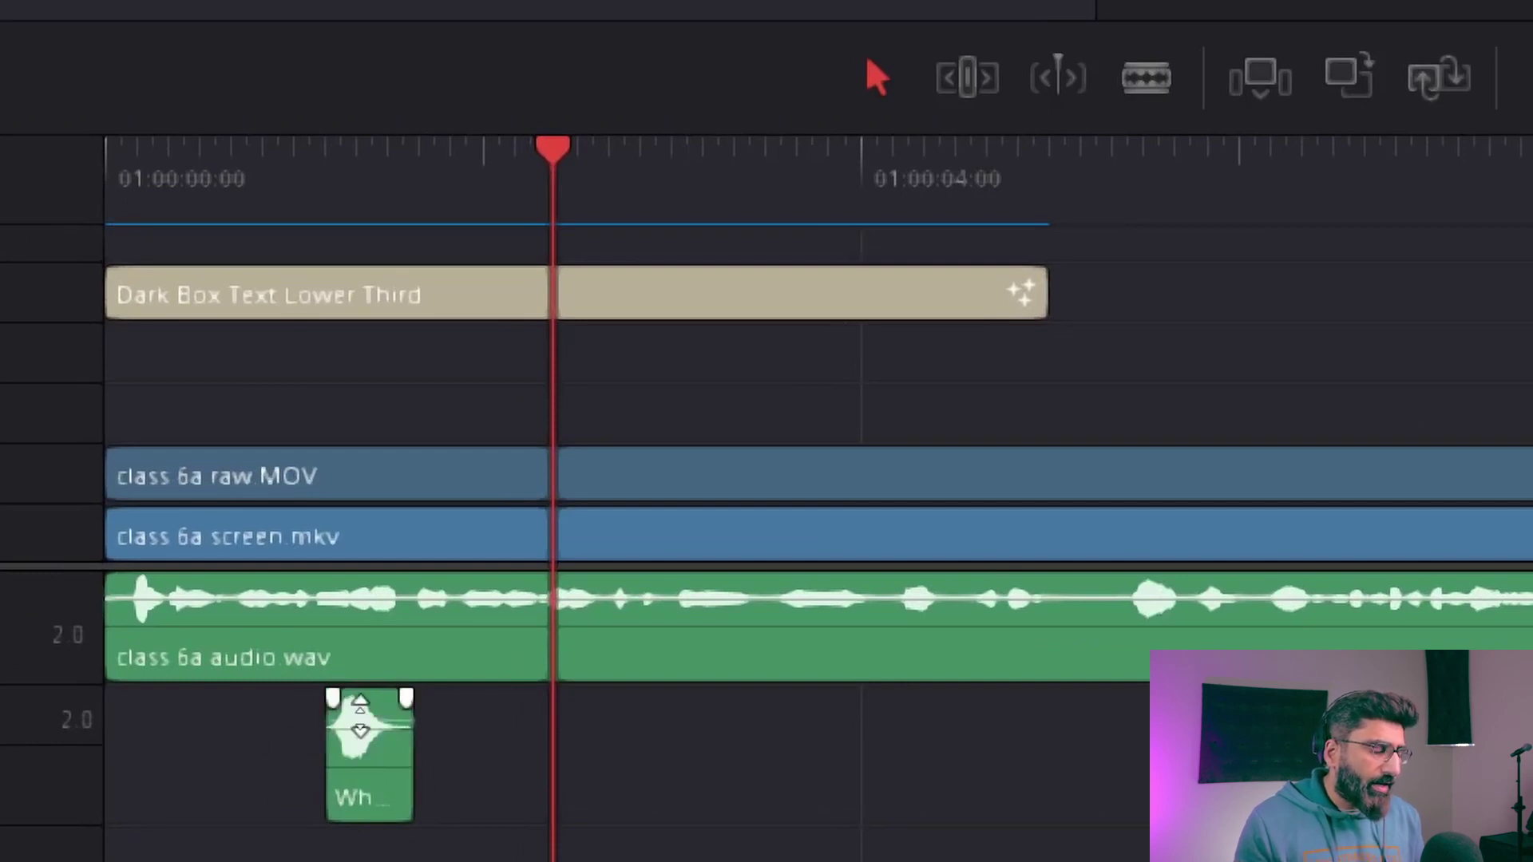
pyautogui.moveTo(361, 717); pyautogui.dragTo(360, 722)
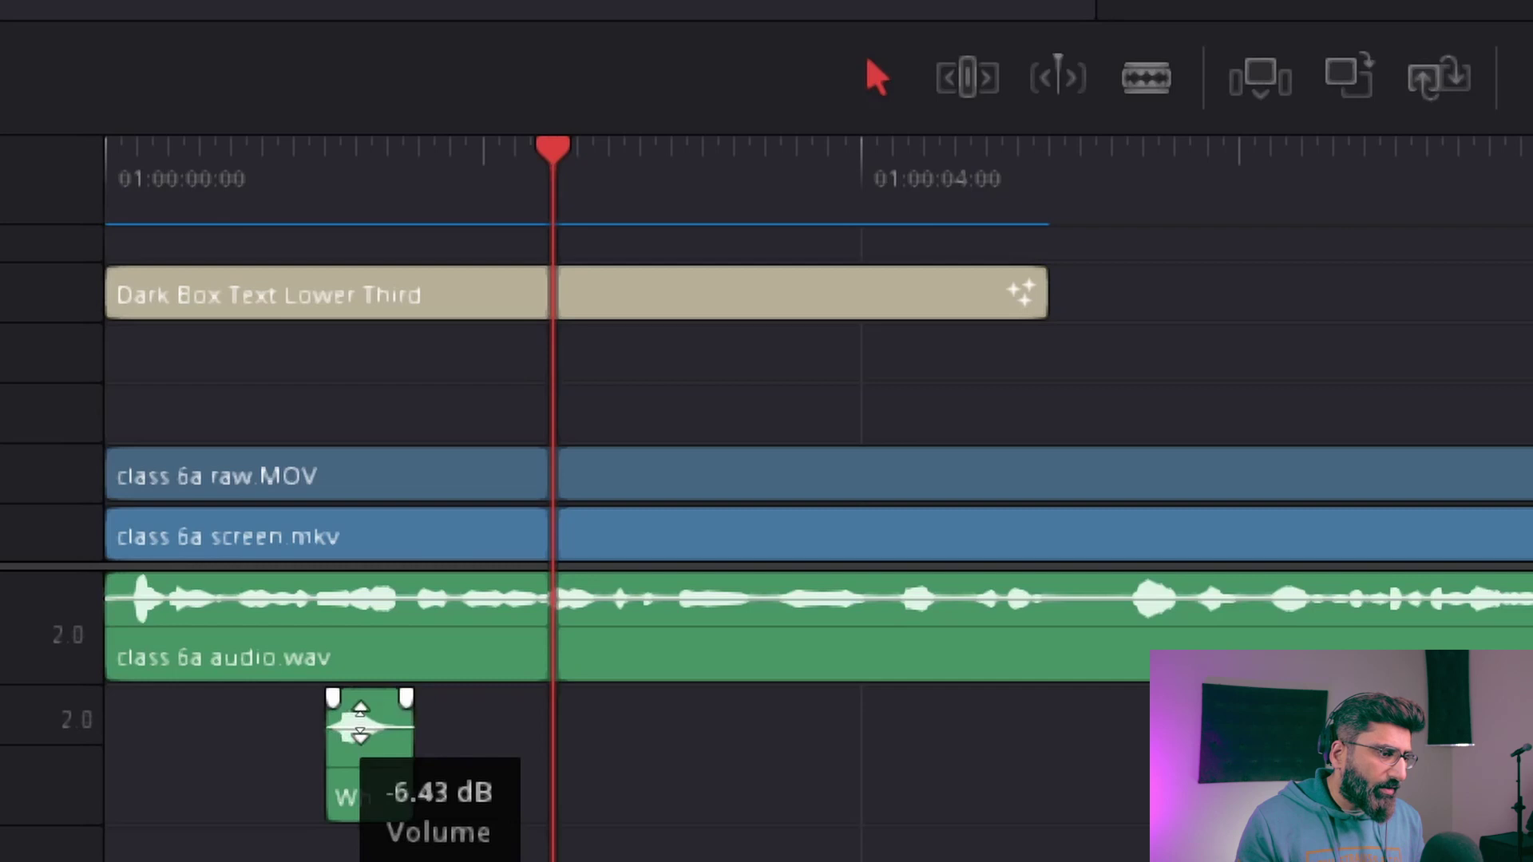
pyautogui.moveTo(273, 171)
pyautogui.mouseDown()
pyautogui.moveTo(296, 196)
pyautogui.moveTo(248, 192)
pyautogui.mouseUp()
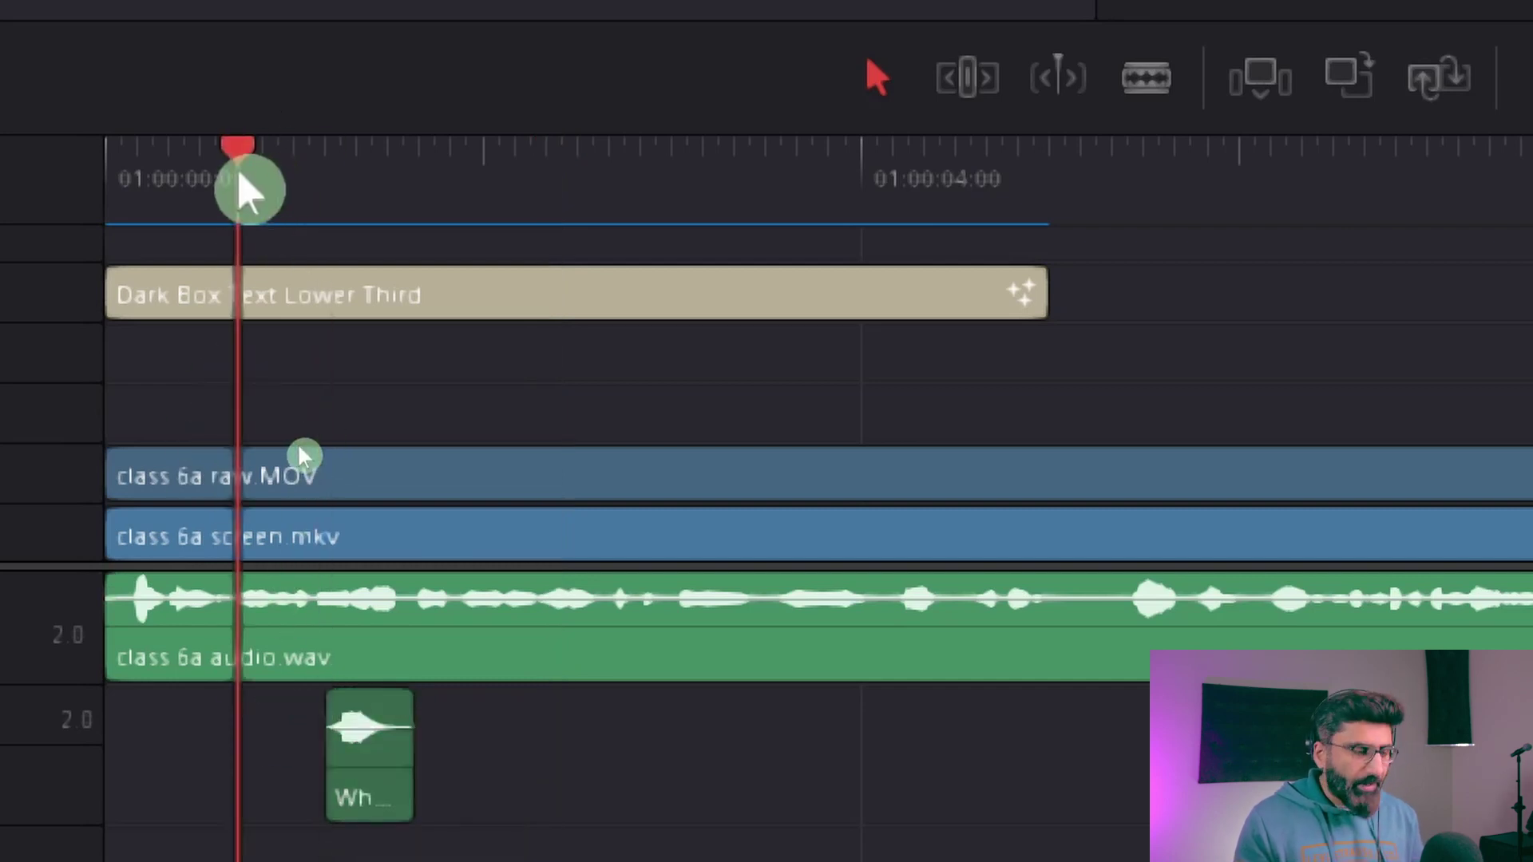
pyautogui.press('space')
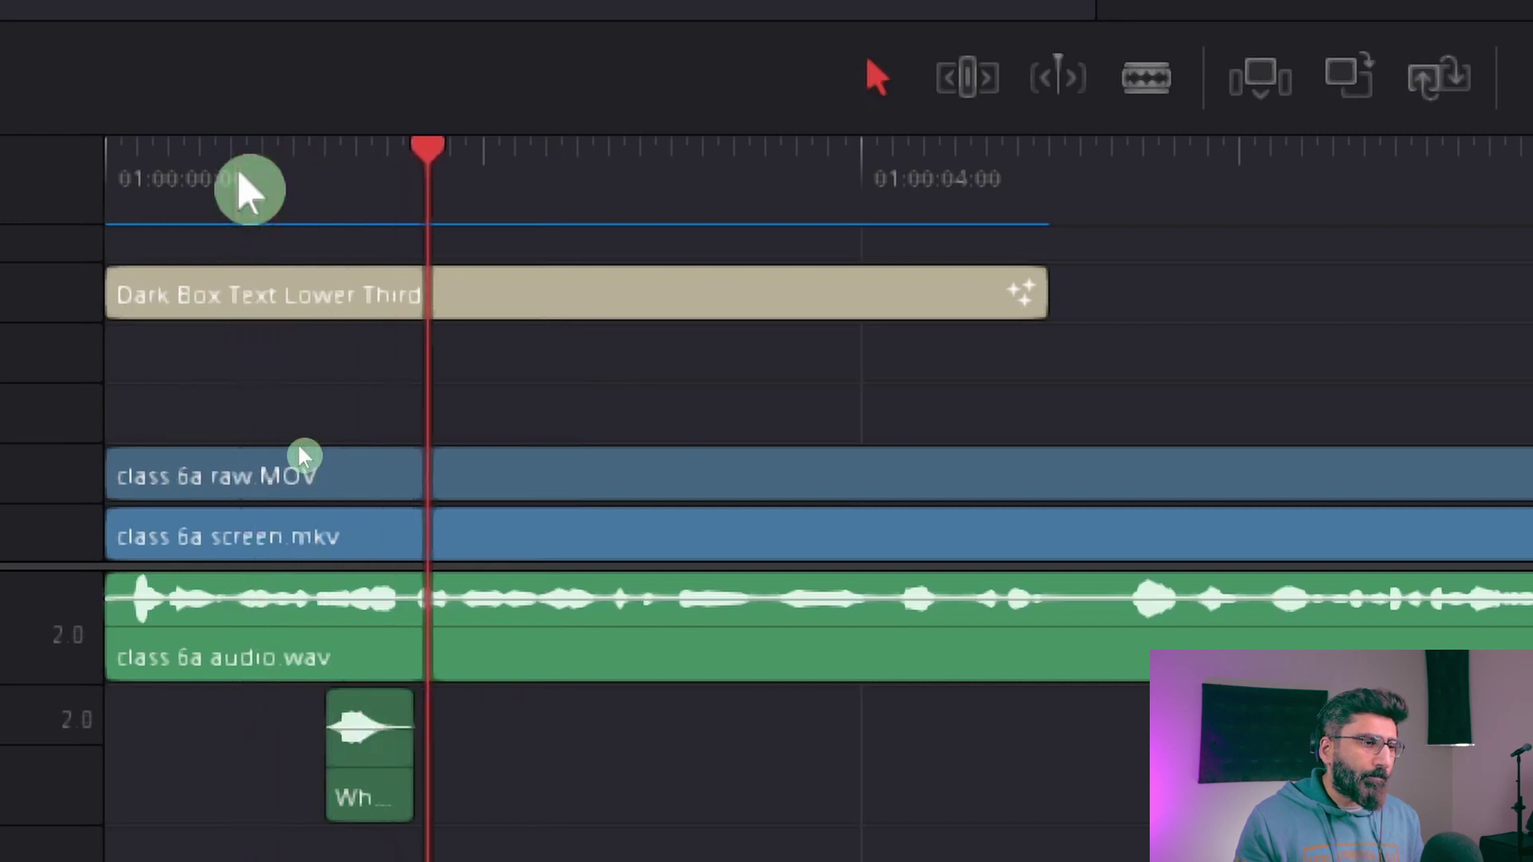
pyautogui.press('space')
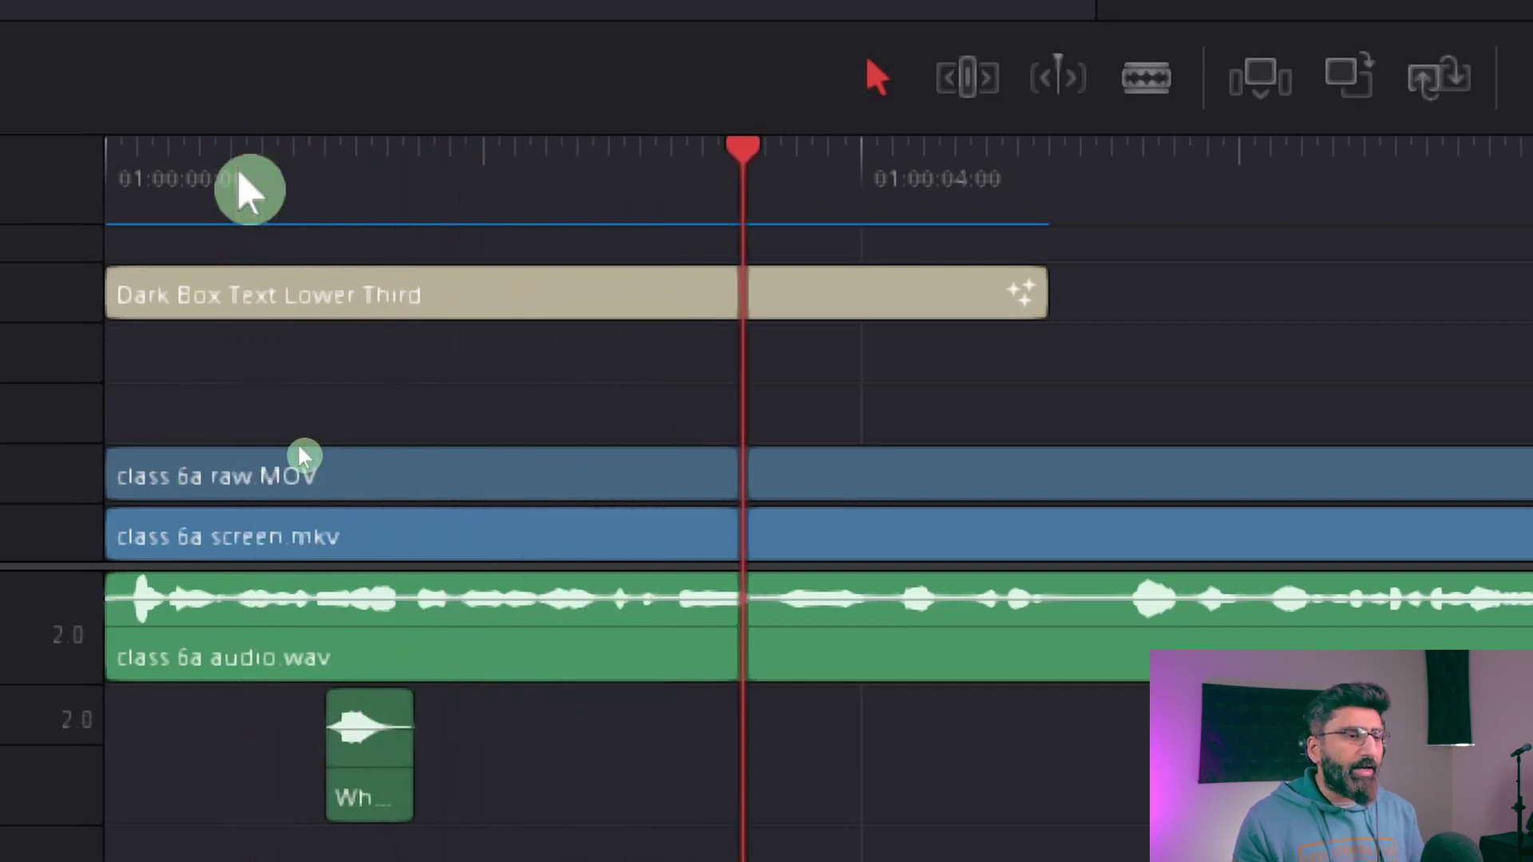
pyautogui.scroll(-5, 563, 495)
pyautogui.scroll(-5, 563, 495)
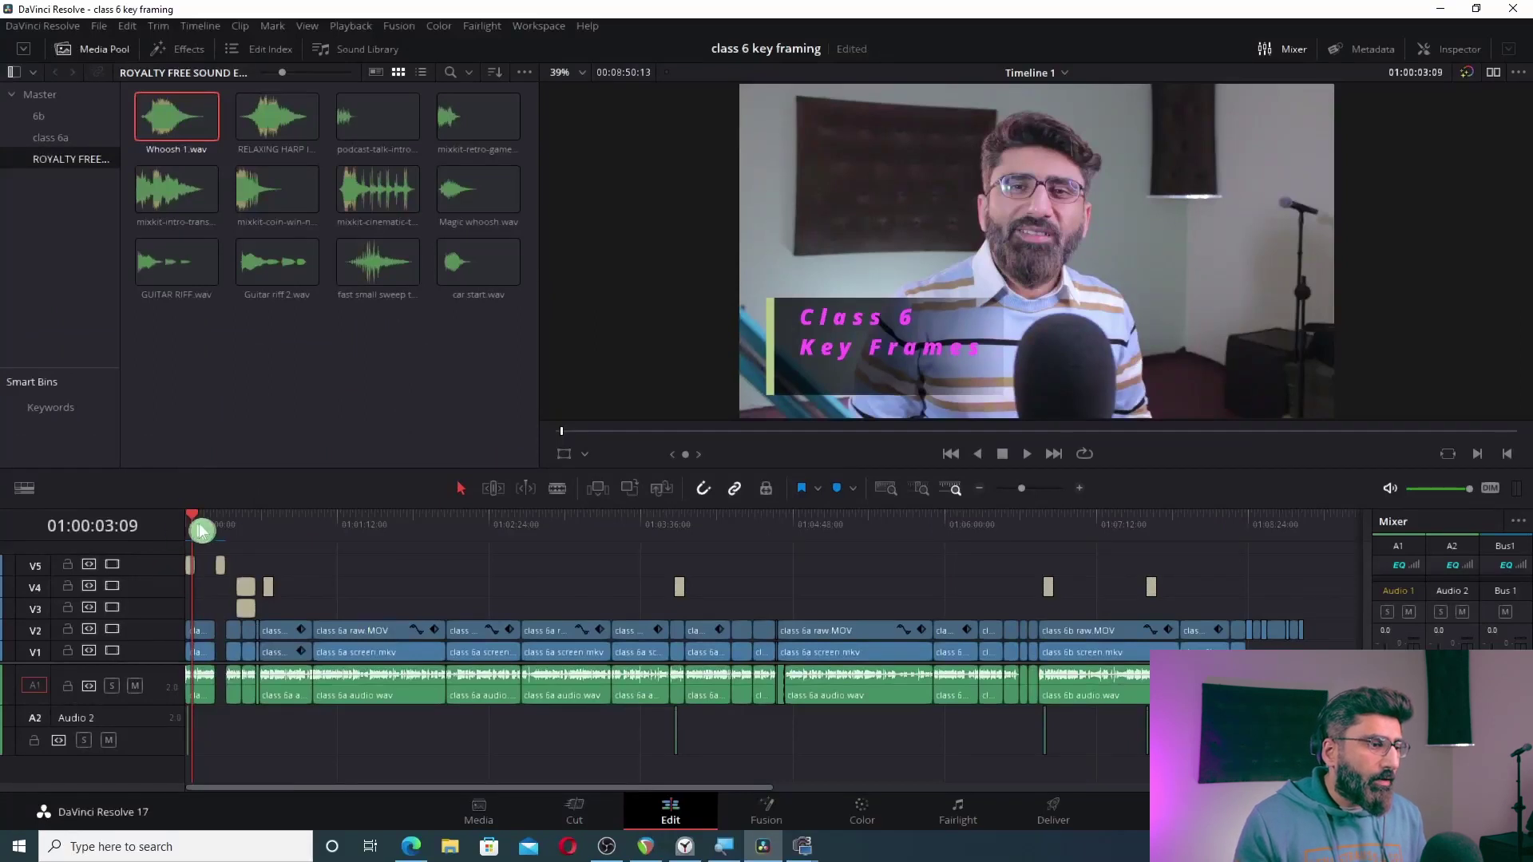
# - Play the timeline from about 14 seconds, then load RELAXING HARP INTRO.wav into the source viewer
pyautogui.moveTo(201, 530); pyautogui.dragTo(220, 524)
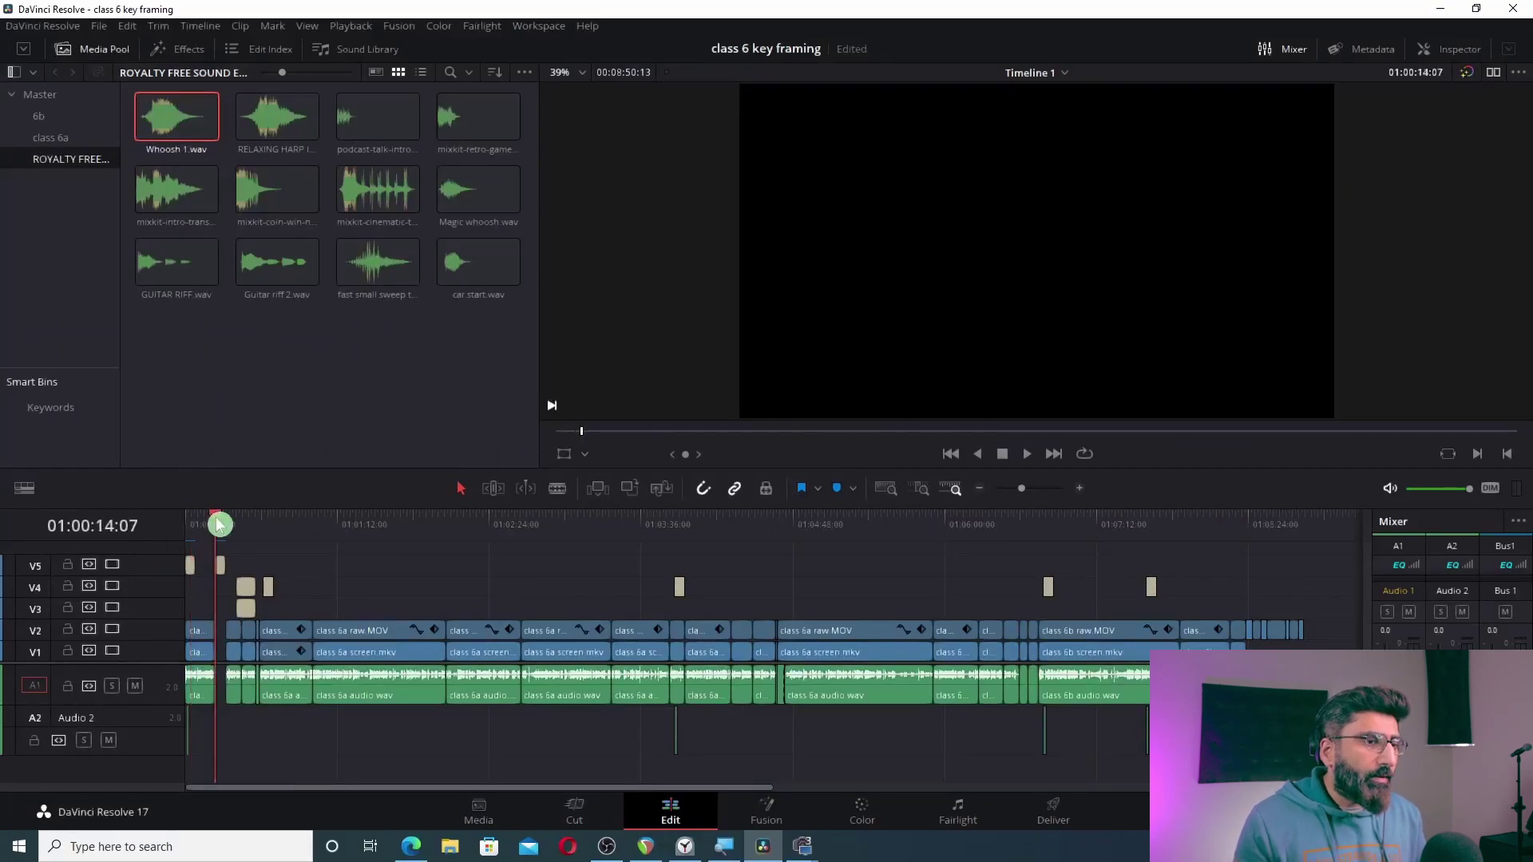
pyautogui.press('space')
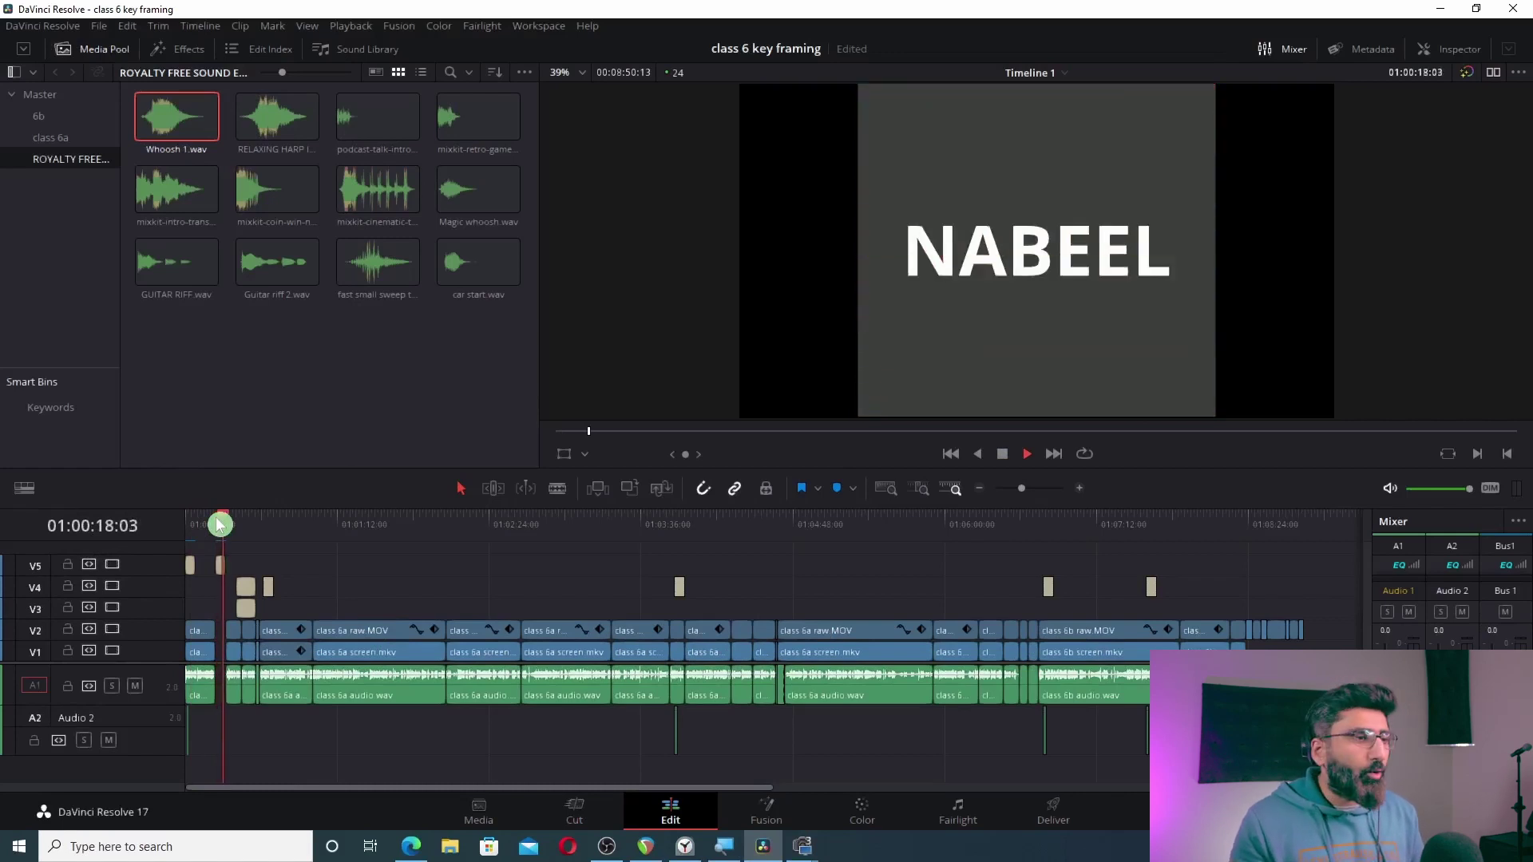
pyautogui.press('space')
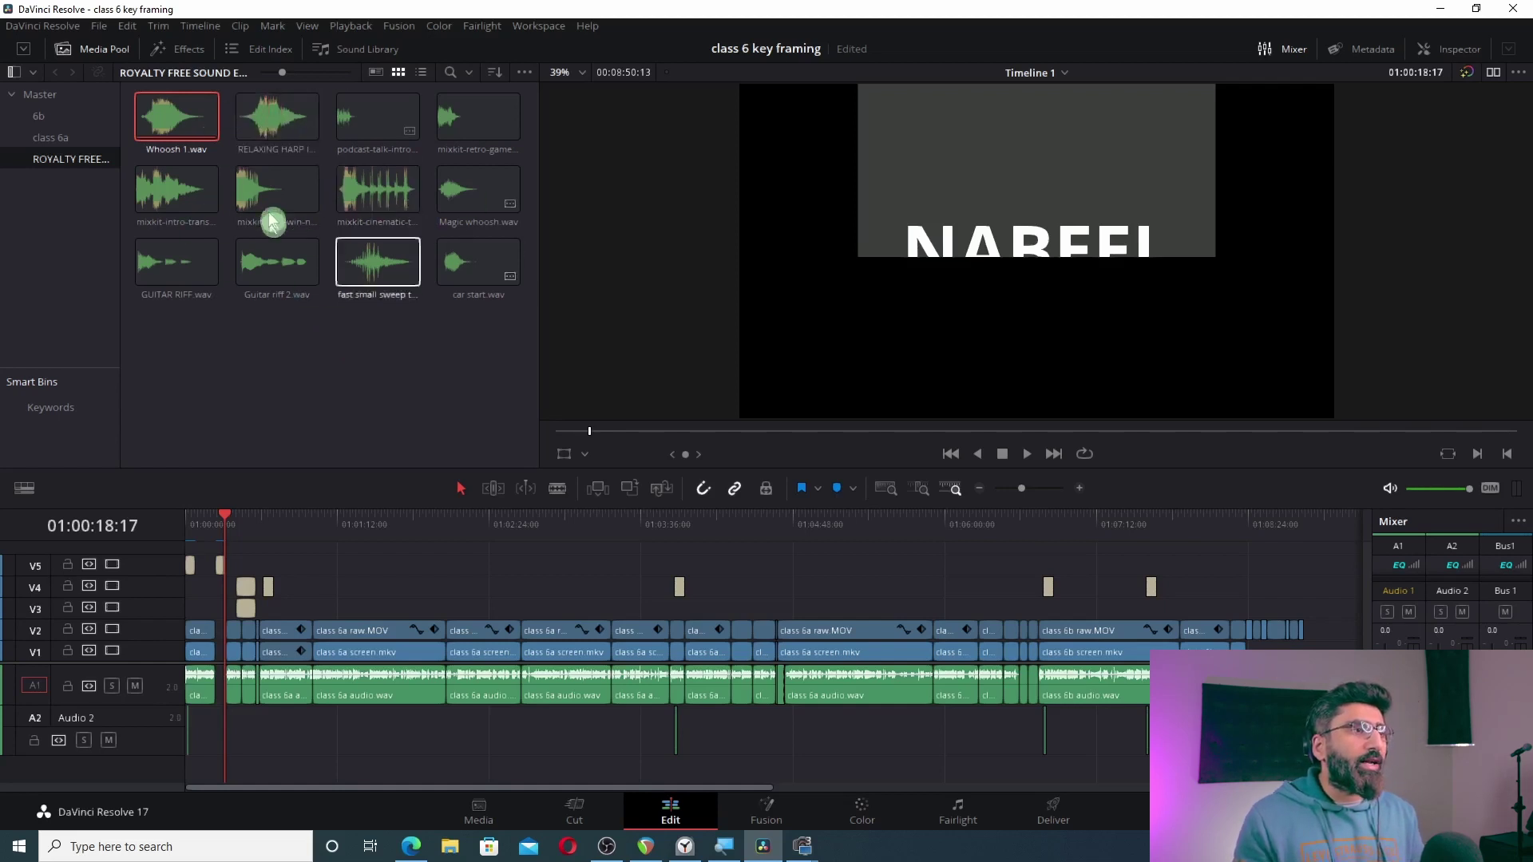
pyautogui.doubleClick(268, 126)
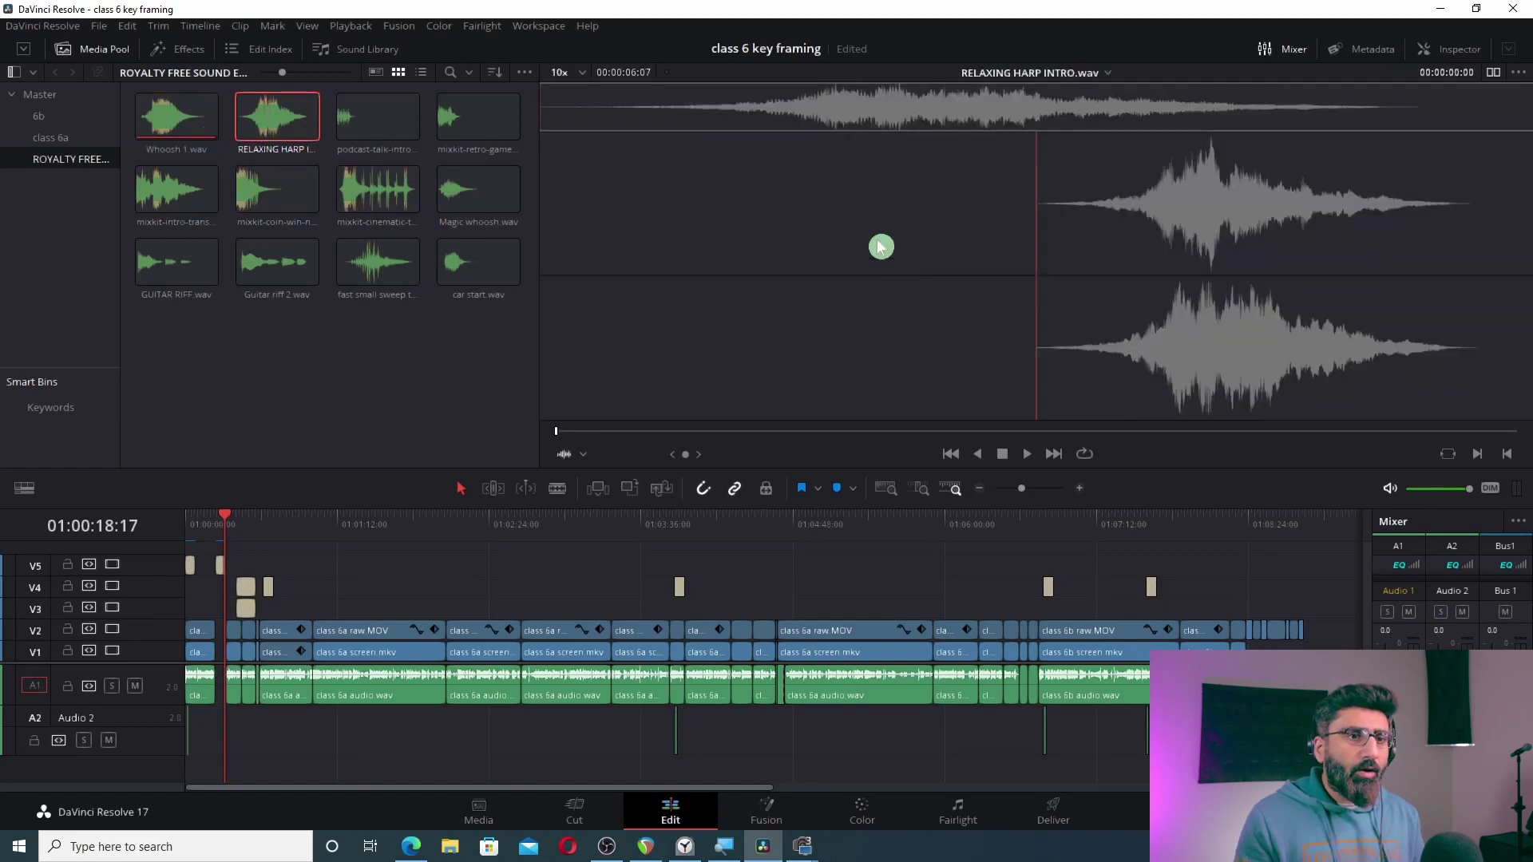
# - Turn on Dual Viewer mode, briefly audition the harp intro, and park the playhead at 01:00:14:07
pyautogui.click(1495, 78)
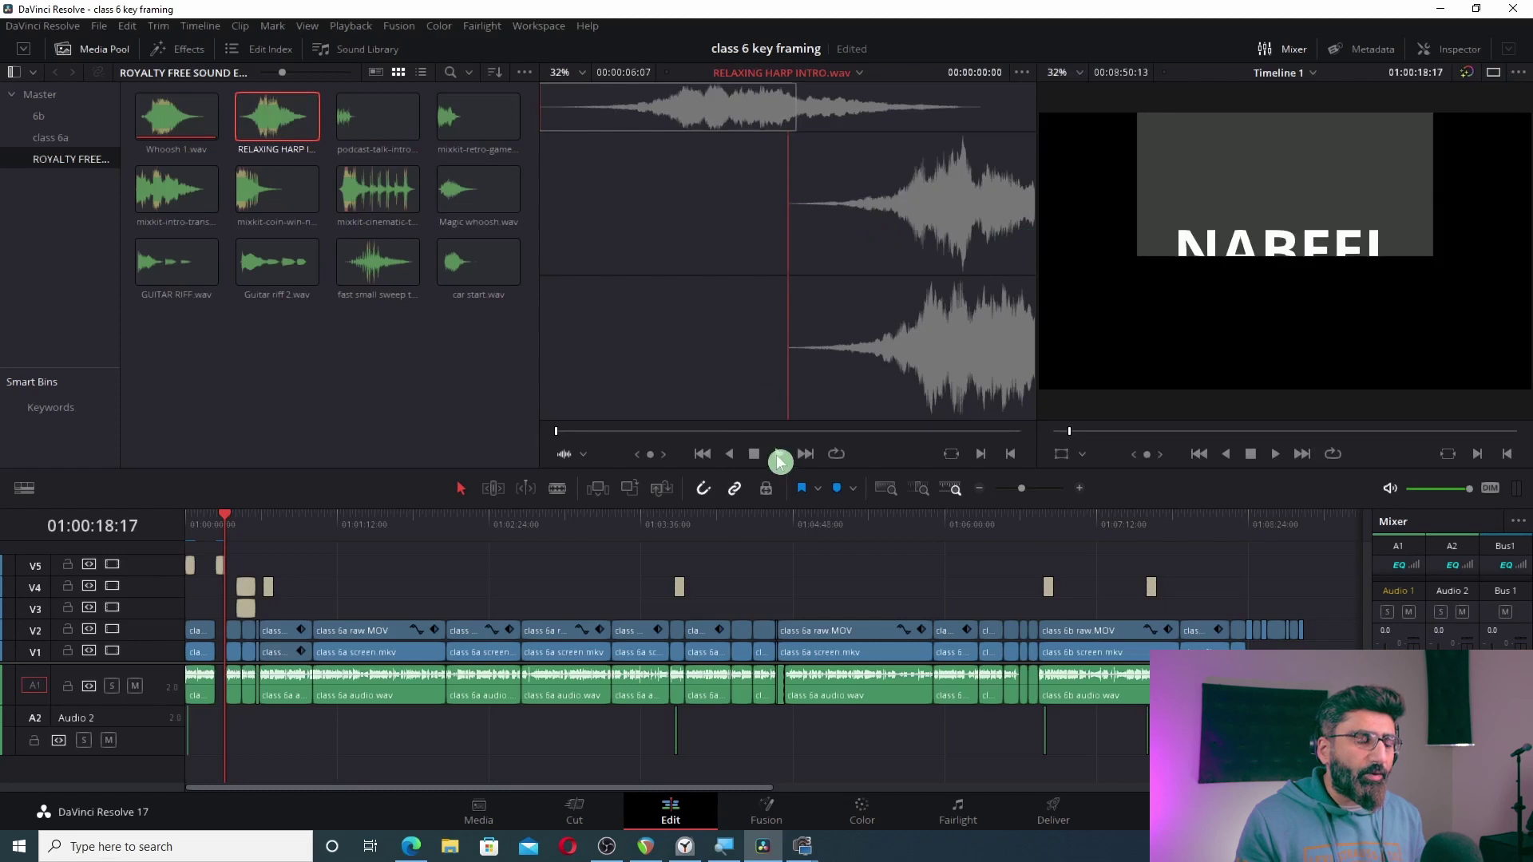
pyautogui.click(781, 456)
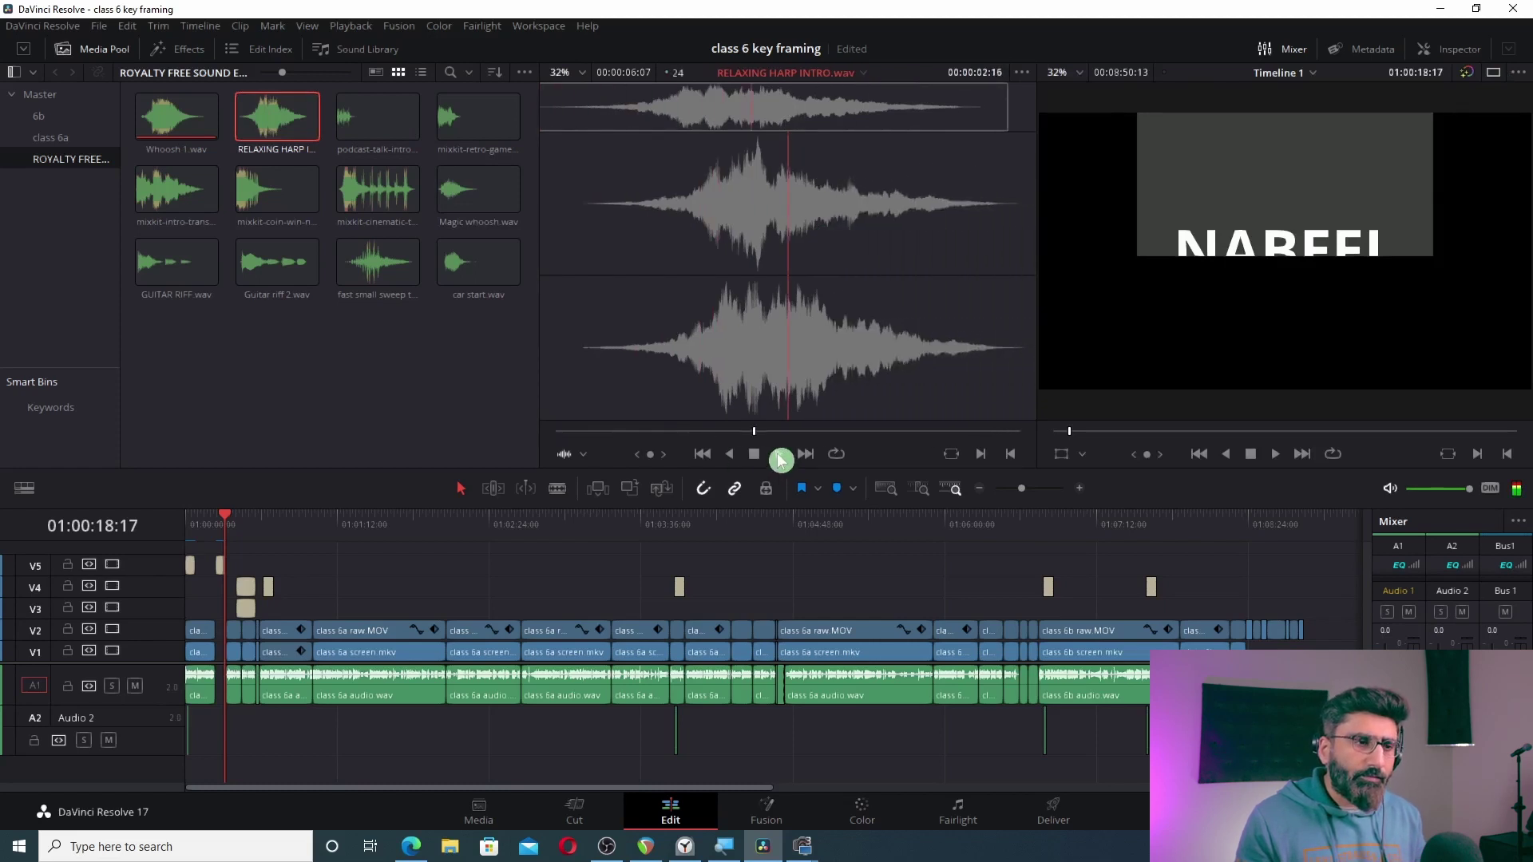
pyautogui.click(756, 455)
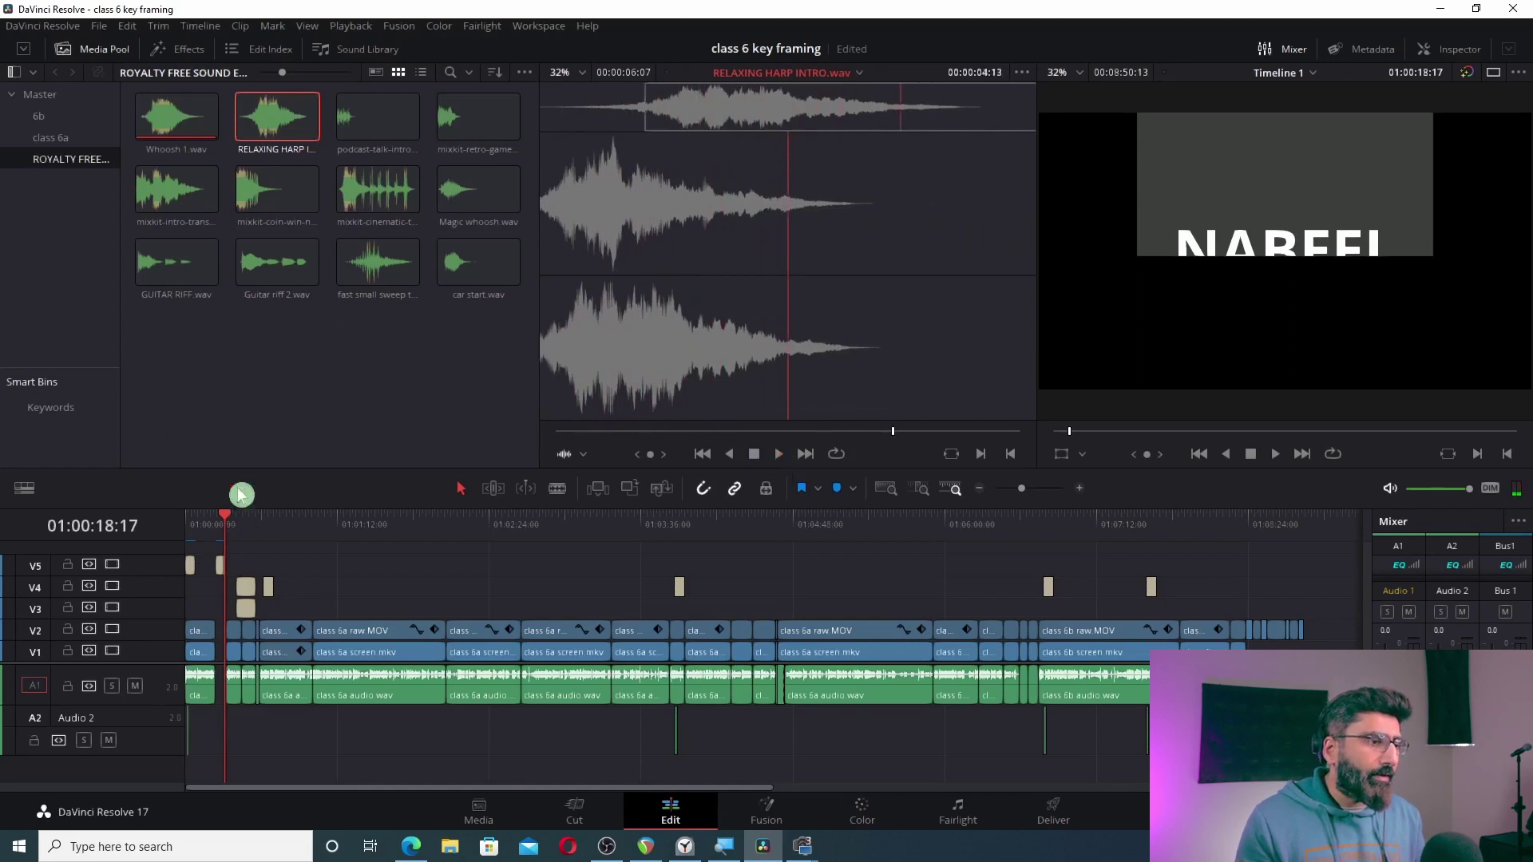
pyautogui.click(216, 524)
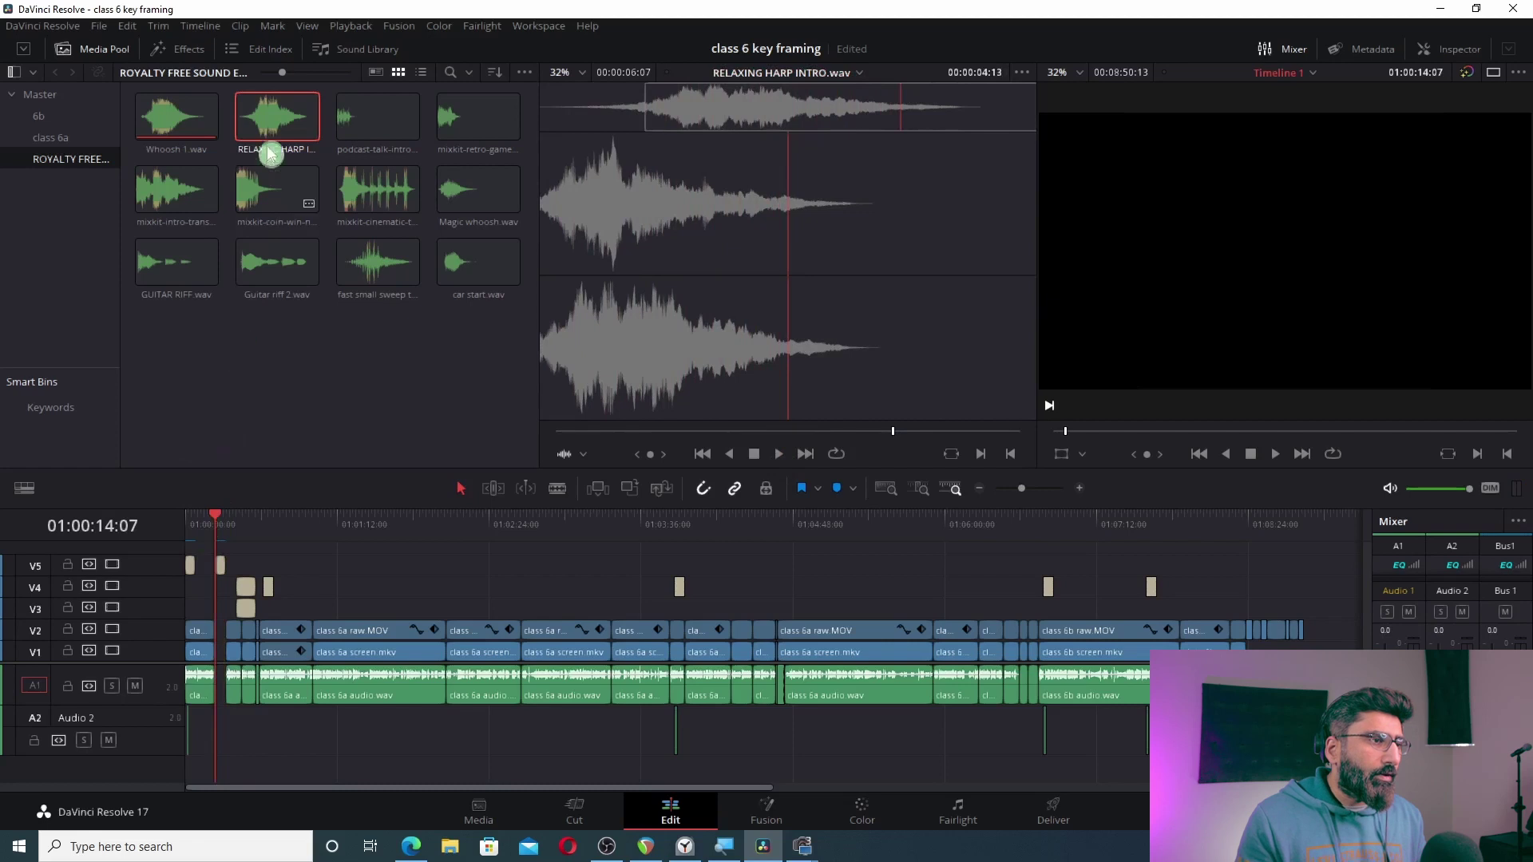
# - Drop RELAXING HARP INTRO.wav on Audio 2 at the title's start and play it back to check
pyautogui.moveTo(267, 130); pyautogui.dragTo(216, 755)
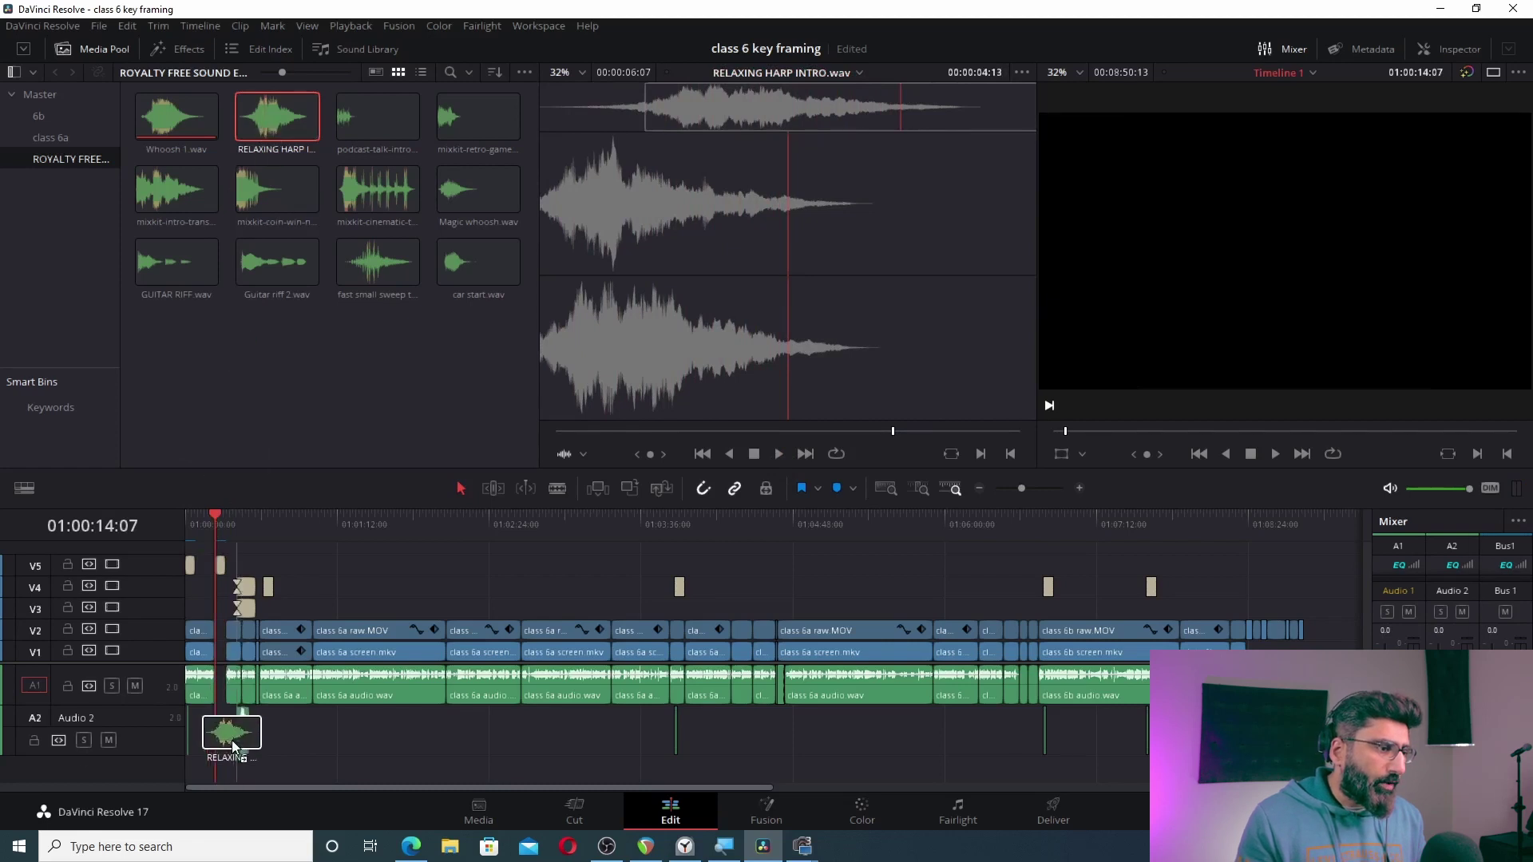
pyautogui.moveTo(215, 754); pyautogui.dragTo(222, 722)
pyautogui.scroll(5, 477, 728)
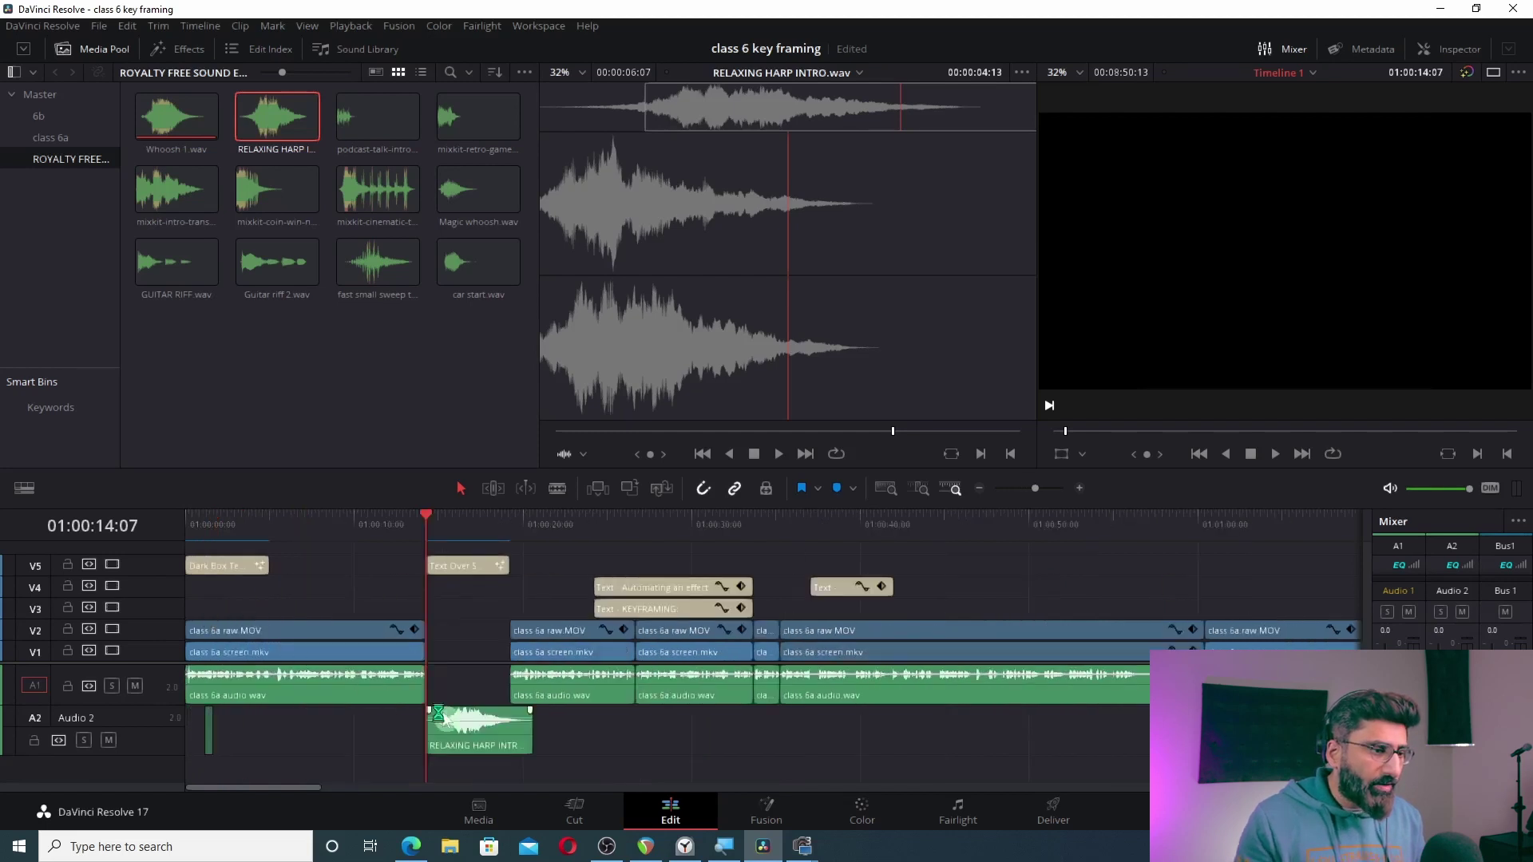
pyautogui.click(389, 519)
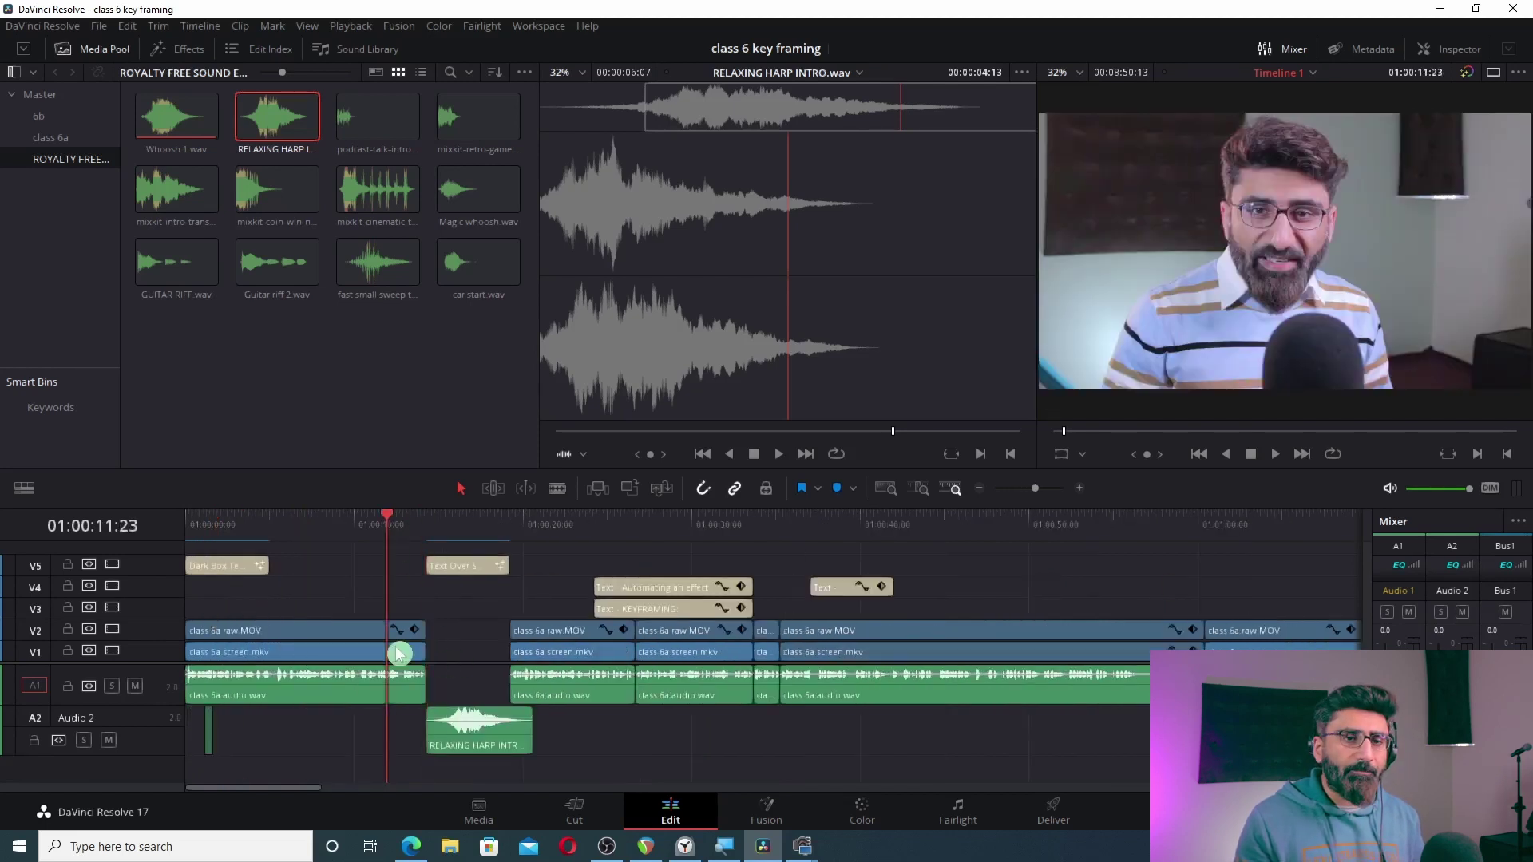
pyautogui.press('space')
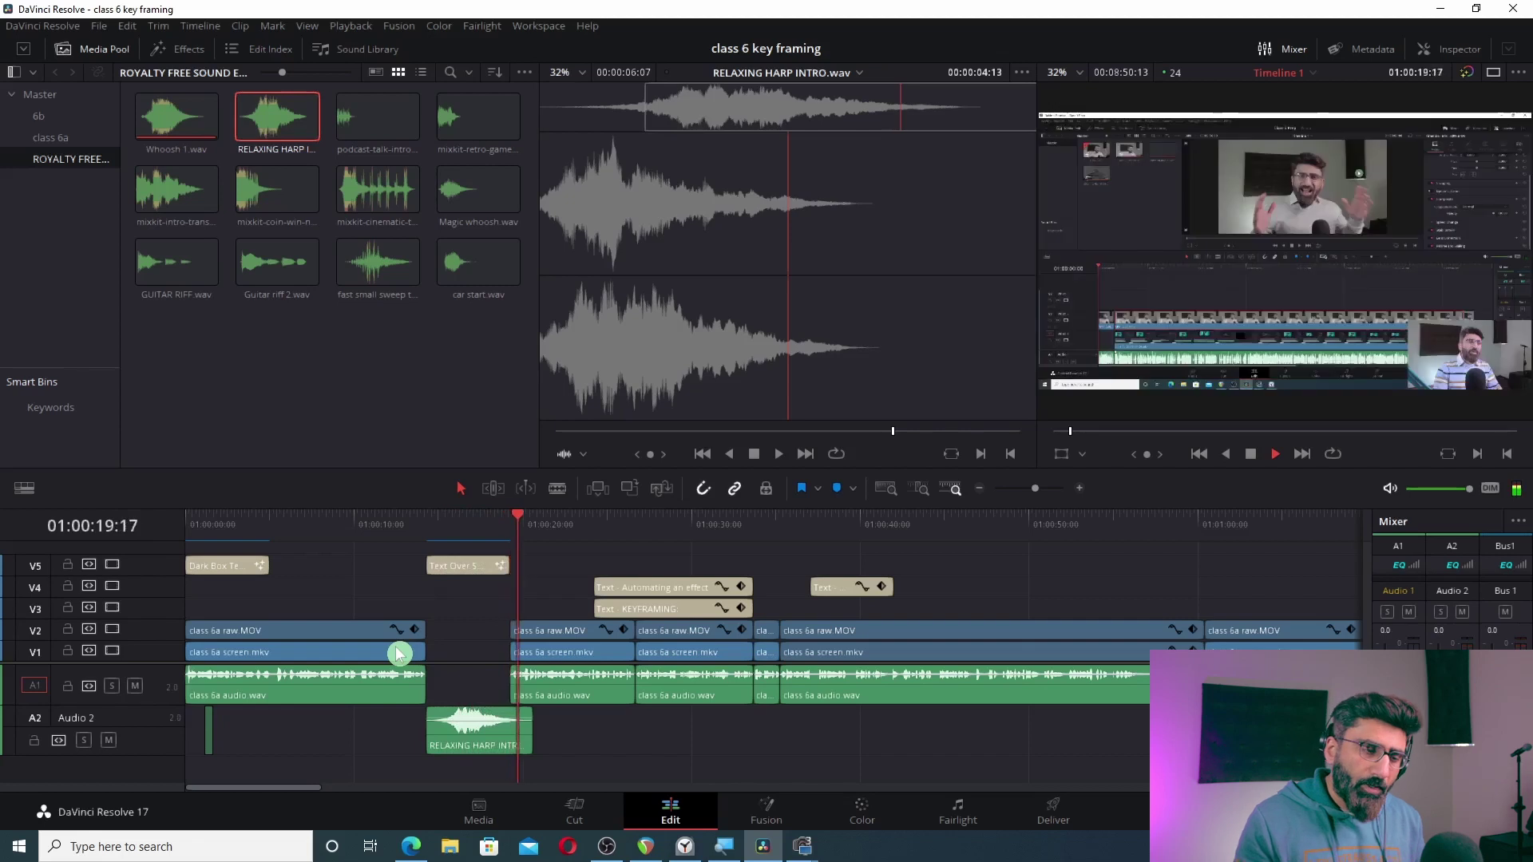
pyautogui.press('space')
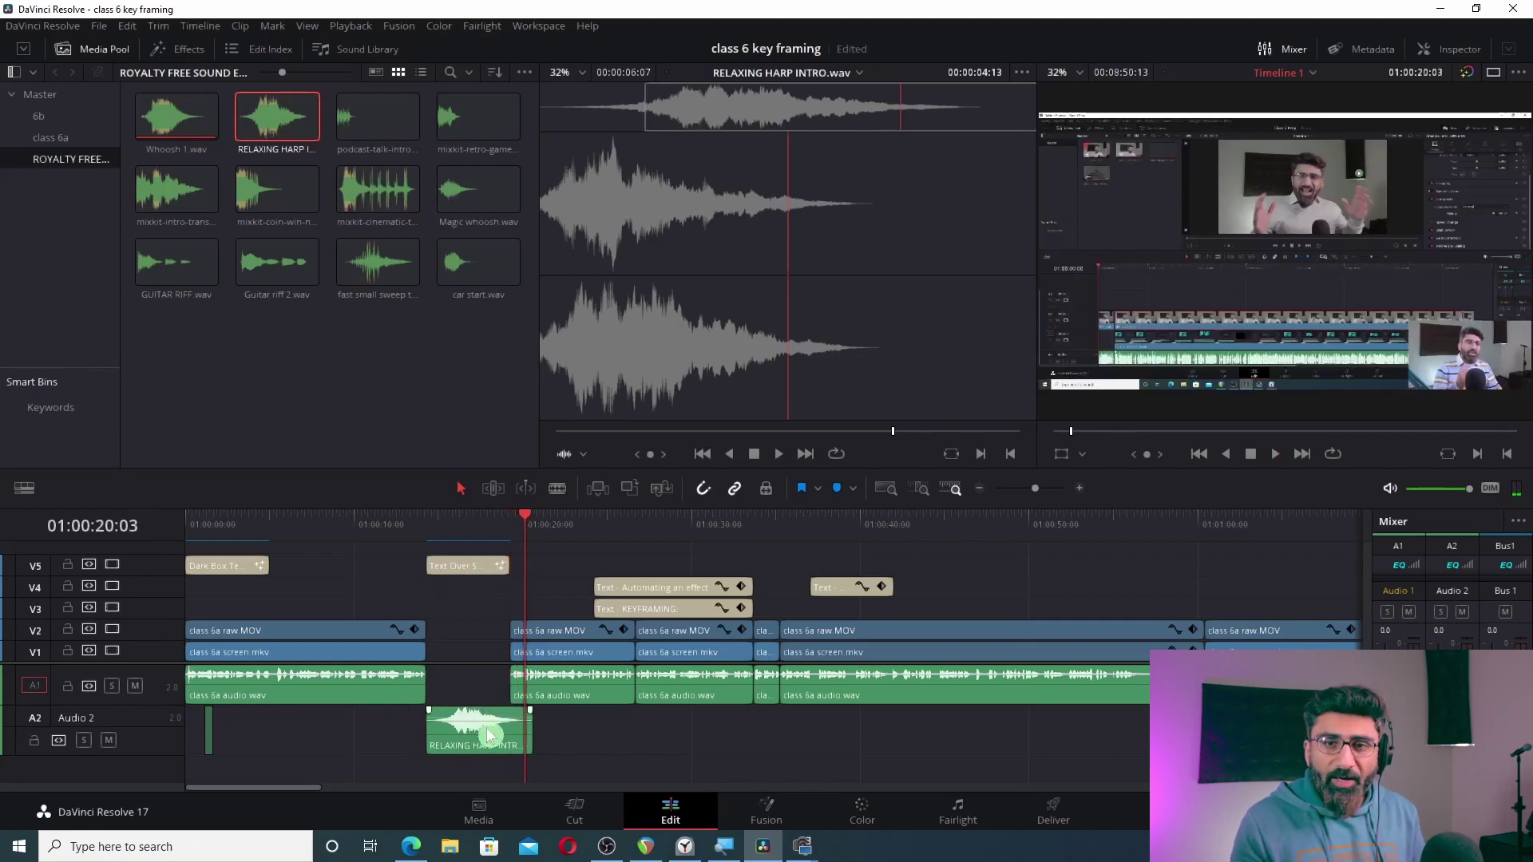
# - Preview the timeline from 01:00:24:06 near the KEYFRAMING title, then return to the playback start
pyautogui.click(595, 525)
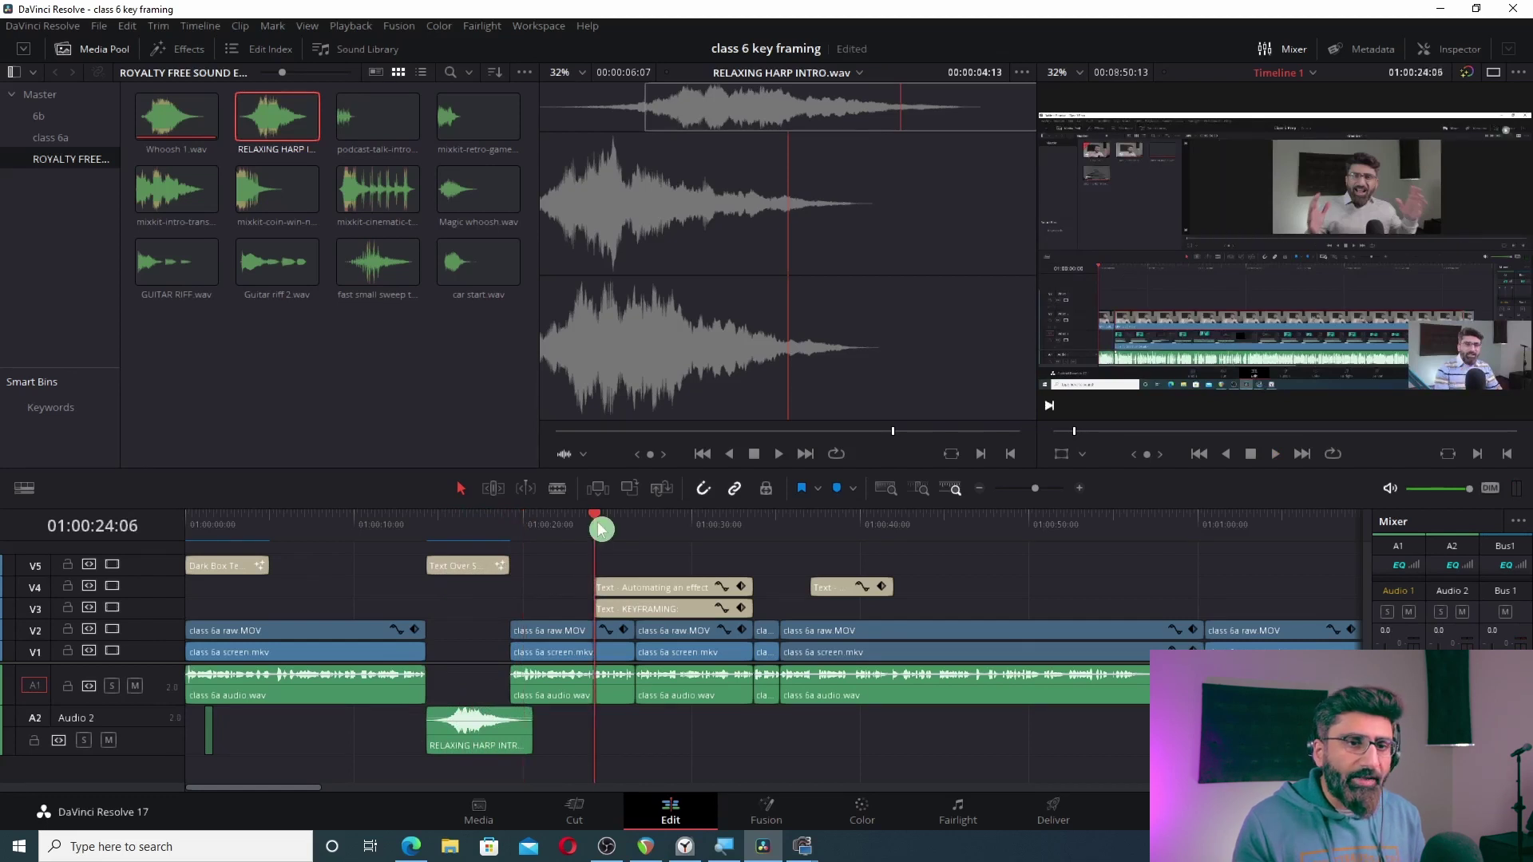
pyautogui.press('space')
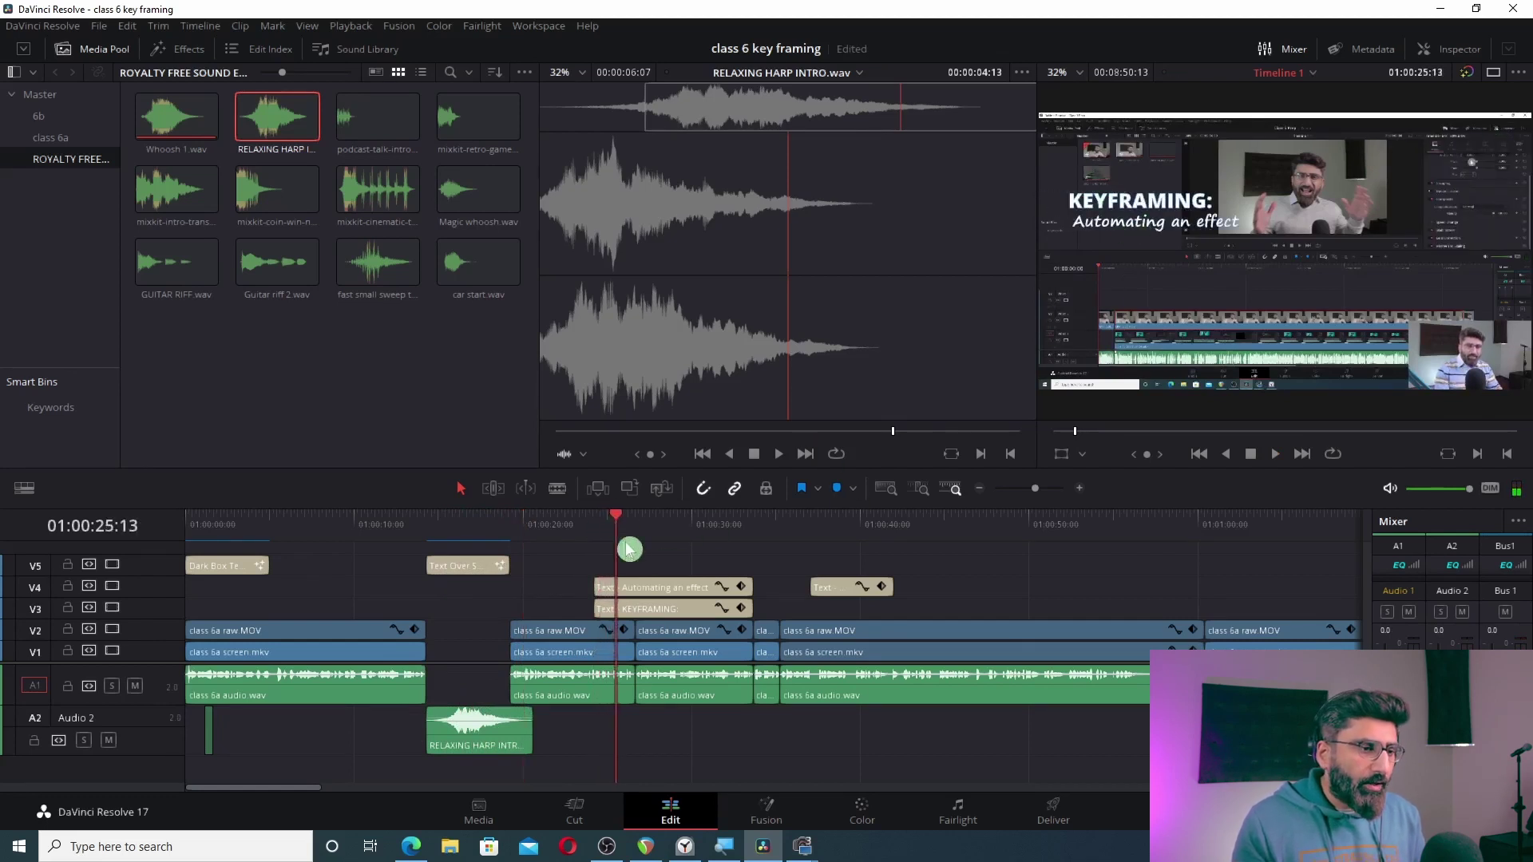
pyautogui.hotkey('alt', '/')
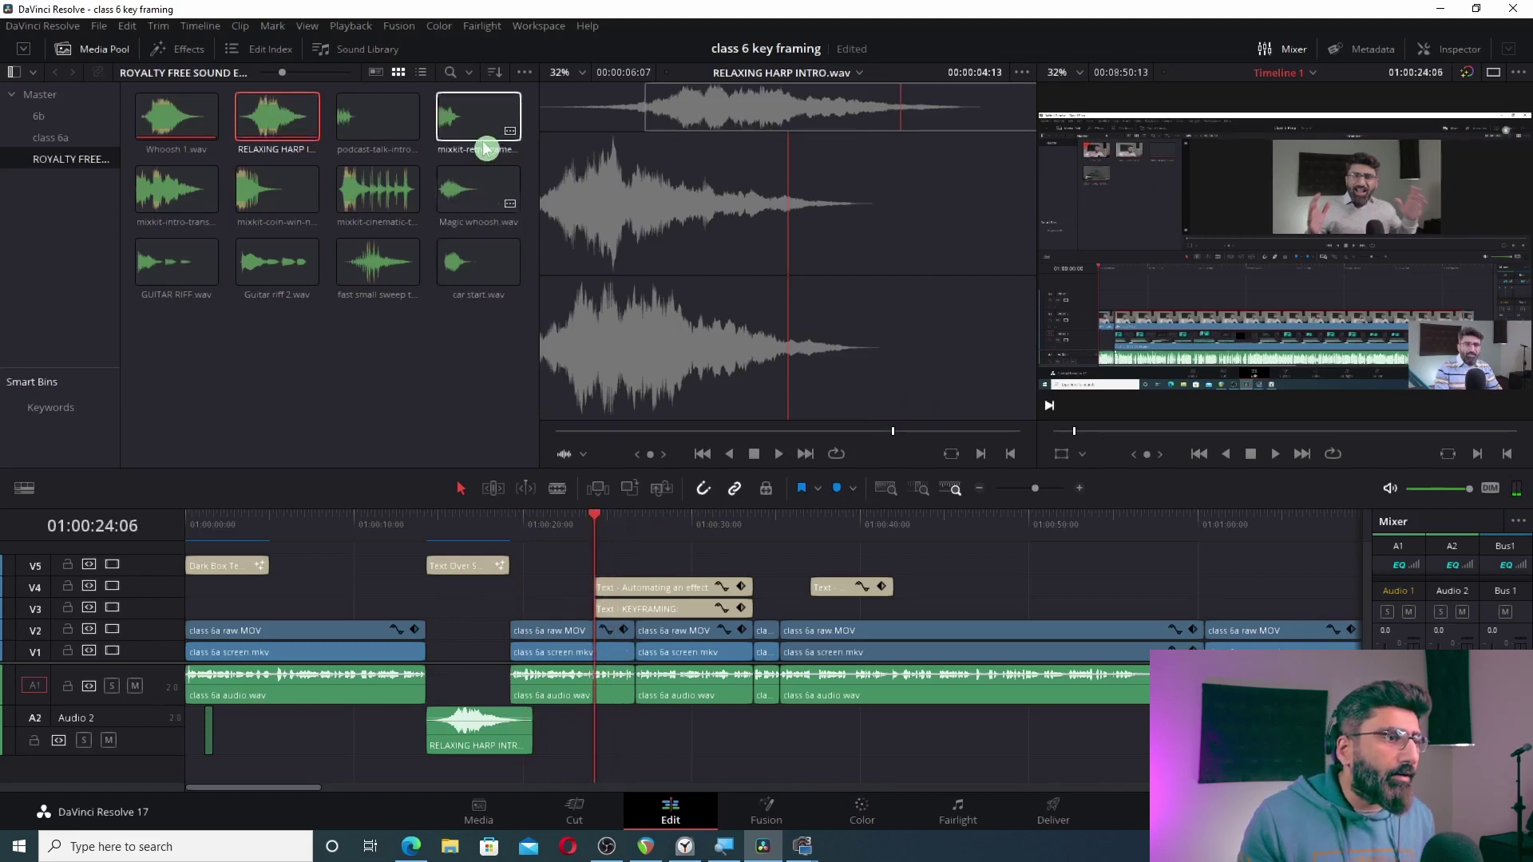
# - Preview the mixkit-retro-game sound, place it on Audio 2 under KEYFRAMING, and shift it 23 frames later
pyautogui.click(463, 128)
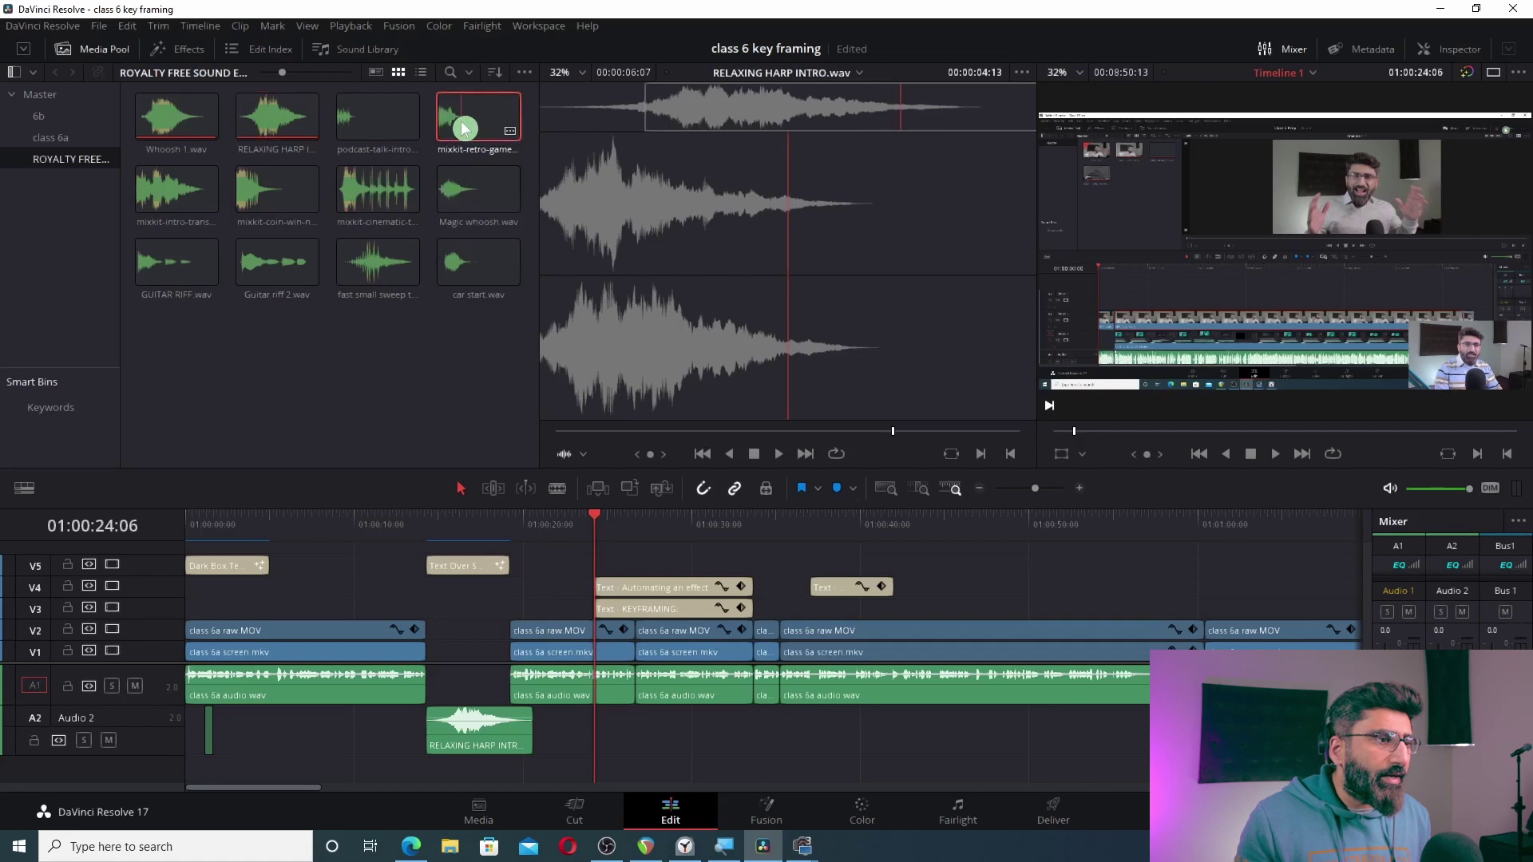
pyautogui.doubleClick(463, 128)
pyautogui.click(741, 446)
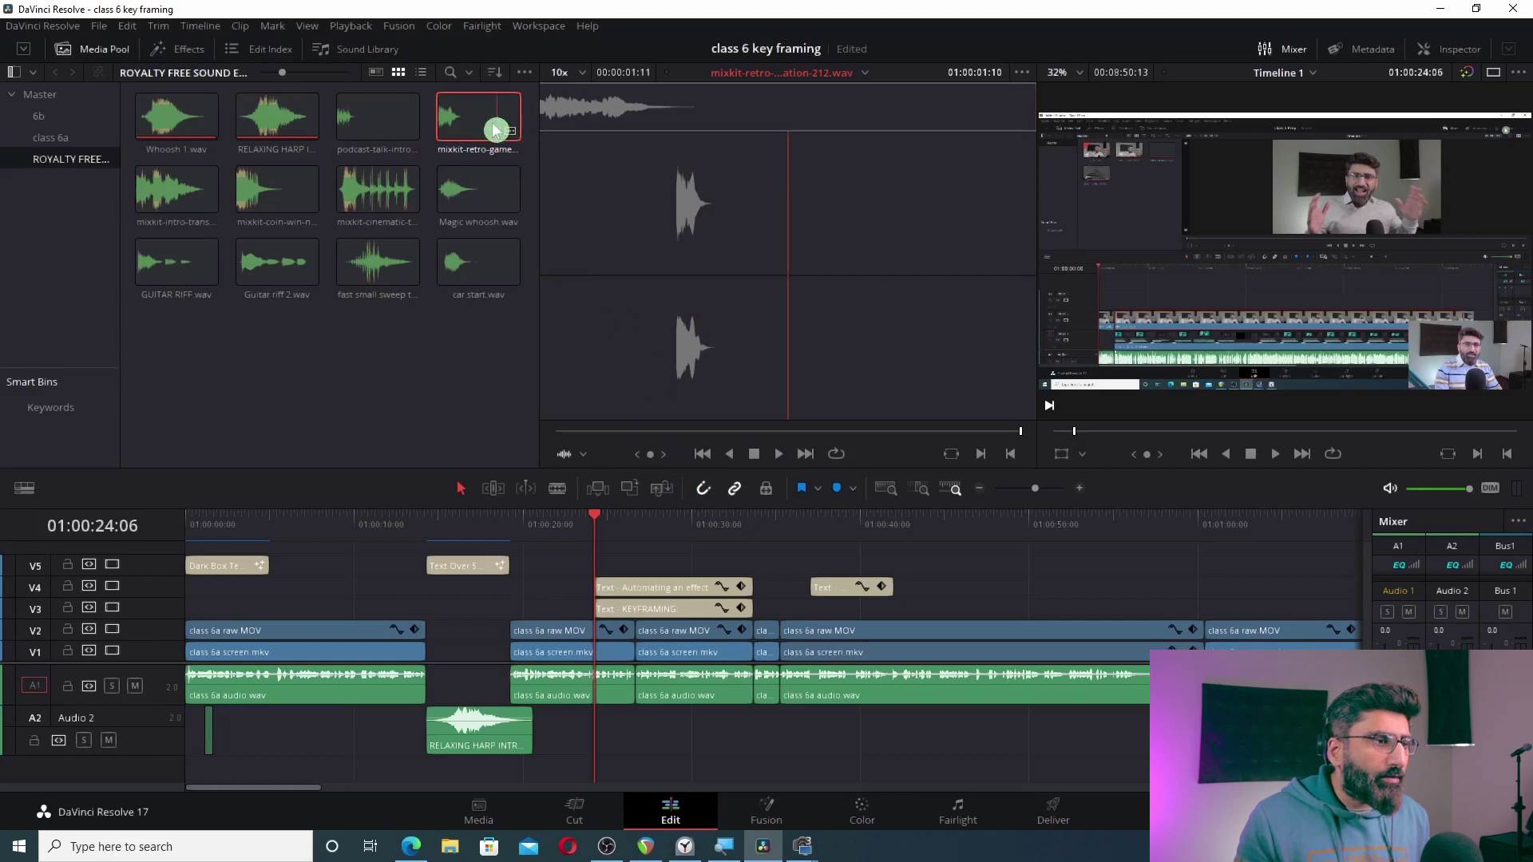
pyautogui.moveTo(487, 151)
pyautogui.mouseDown()
pyautogui.moveTo(643, 704)
pyautogui.moveTo(599, 738)
pyautogui.mouseUp()
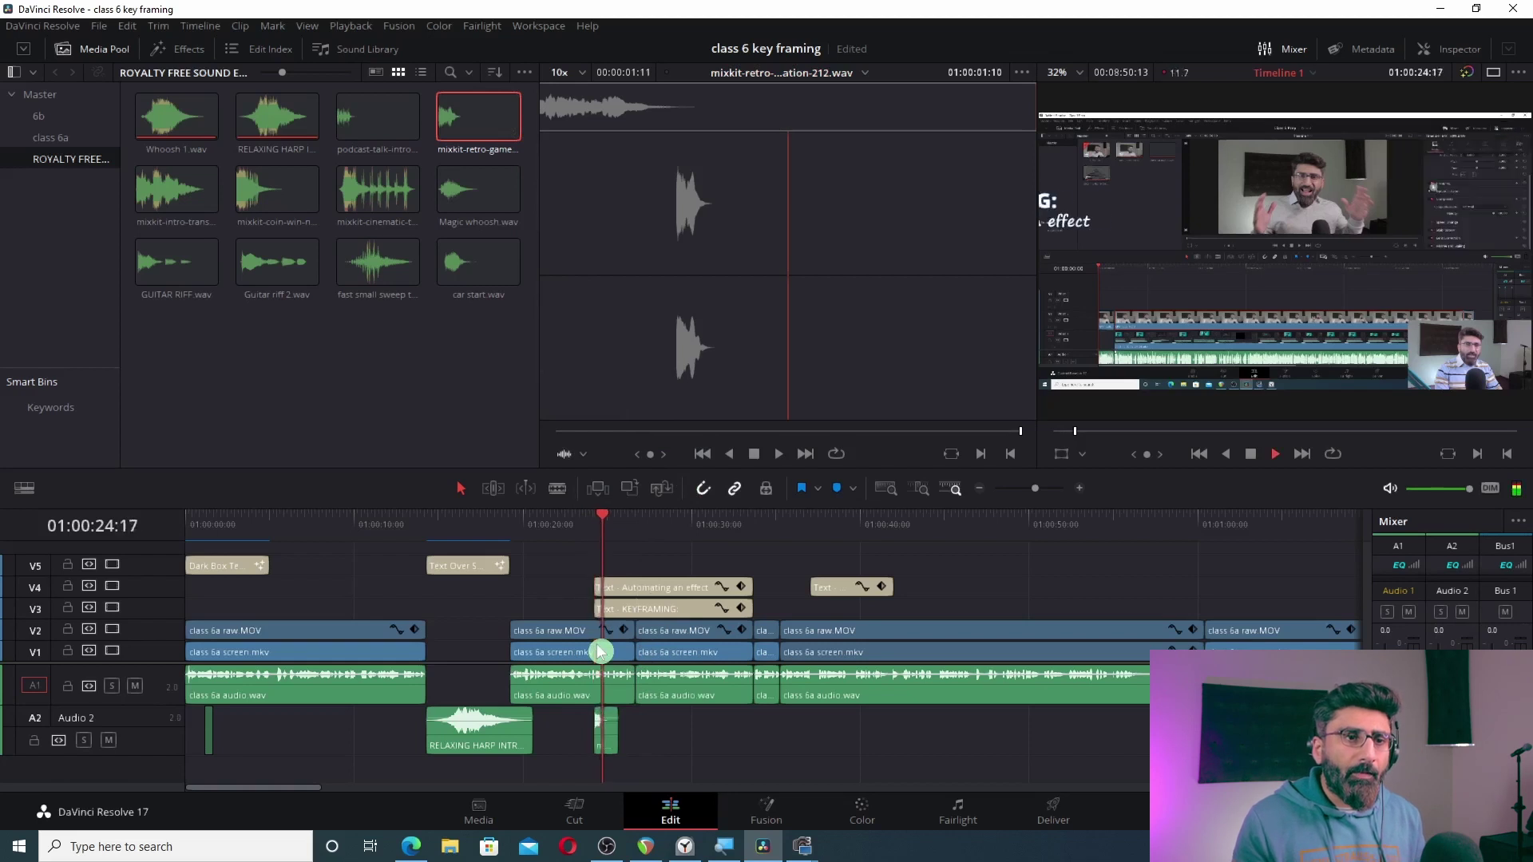
pyautogui.press('space')
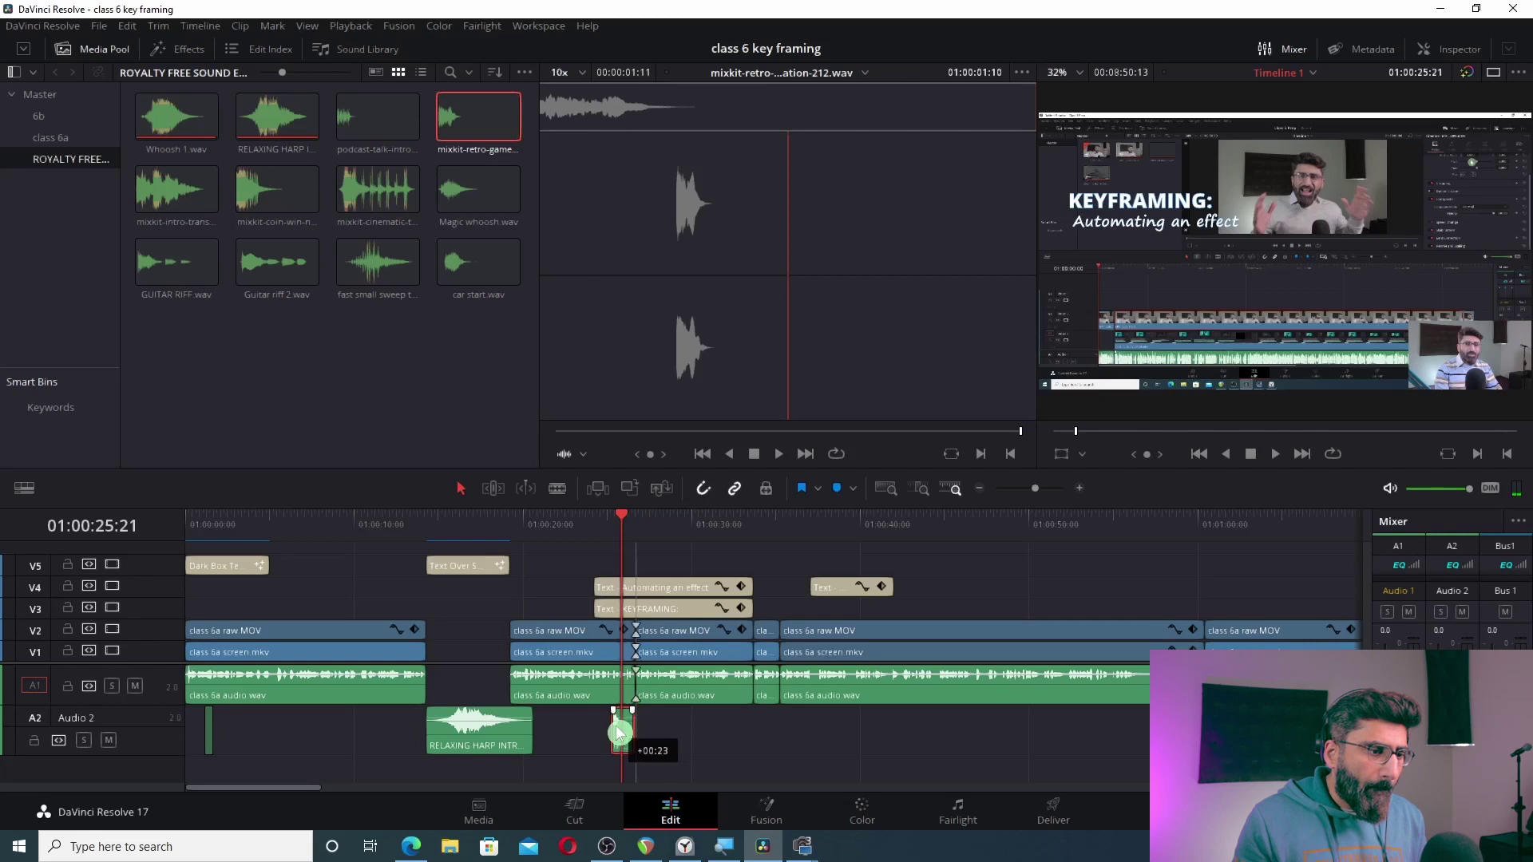
pyautogui.moveTo(619, 733); pyautogui.dragTo(619, 733)
# - Play the KEYFRAMING title from 01:00:24:06 to check the retro game sound timing
pyautogui.click(596, 523)
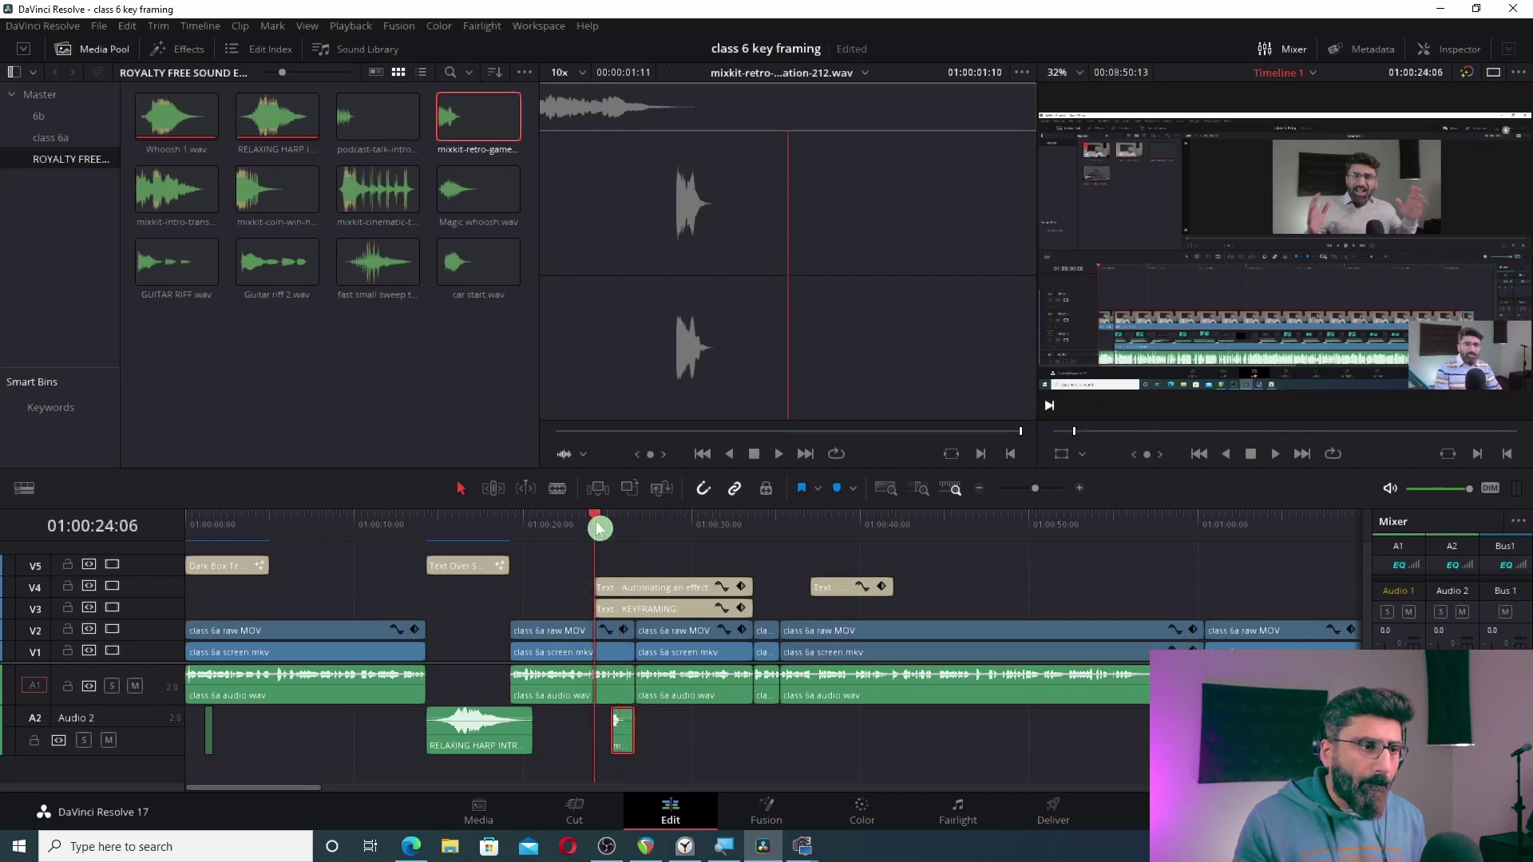
pyautogui.moveTo(599, 529); pyautogui.dragTo(583, 526)
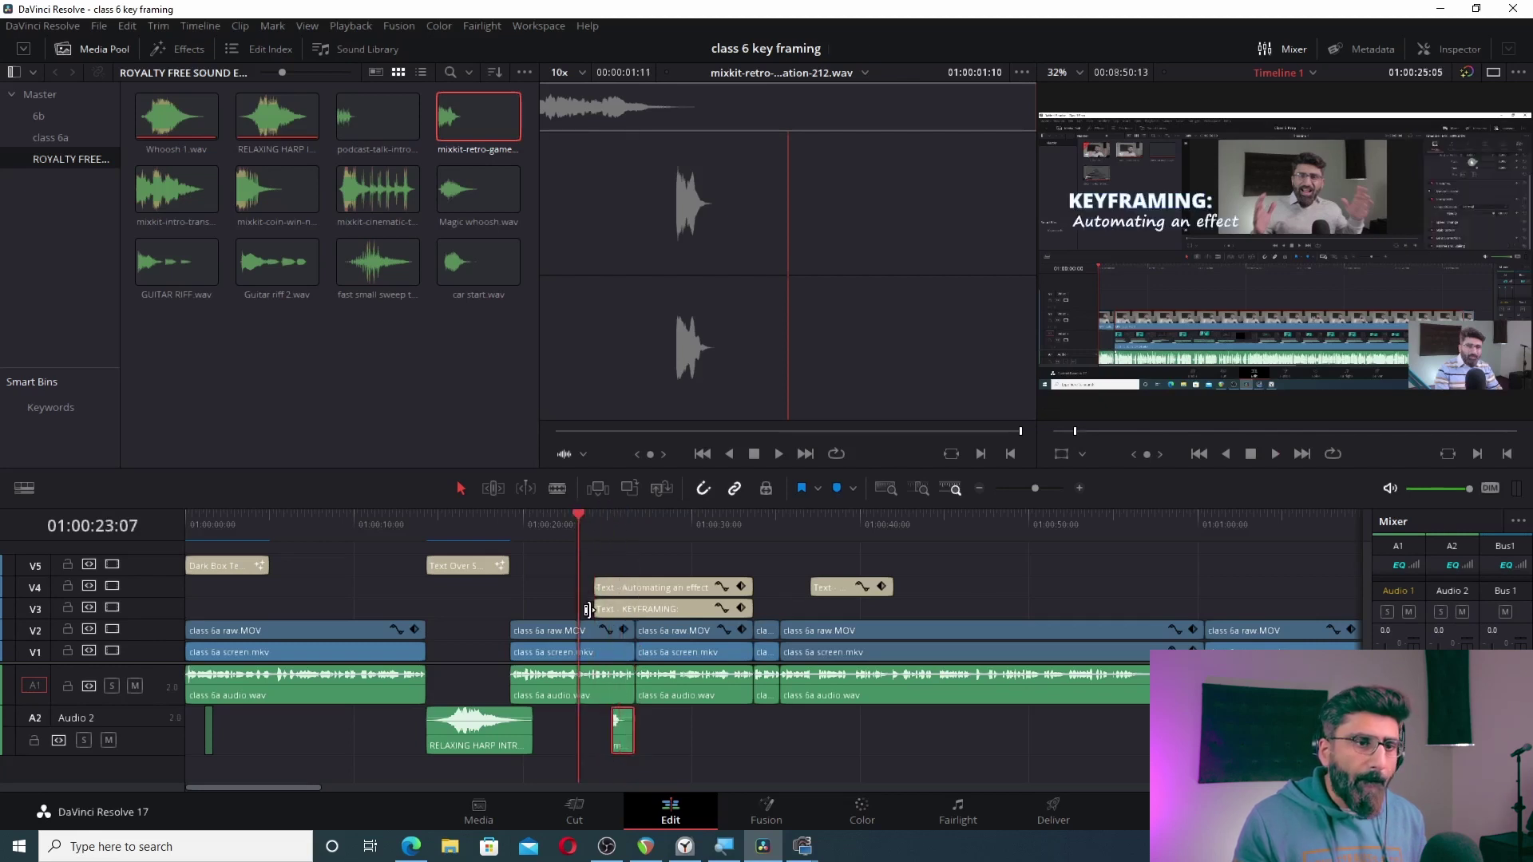
pyautogui.press('space')
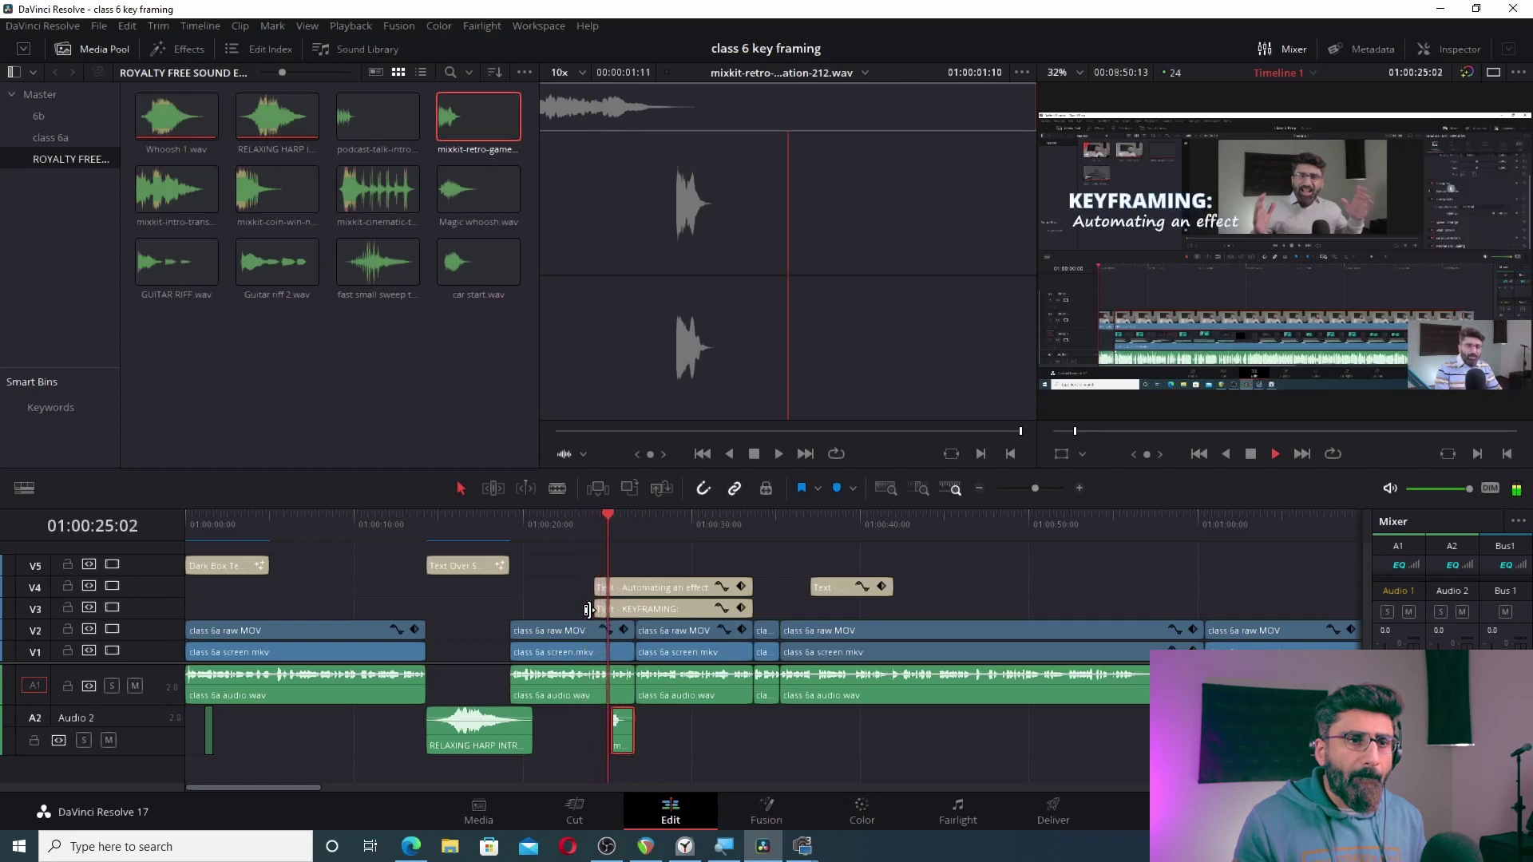
pyautogui.press('space')
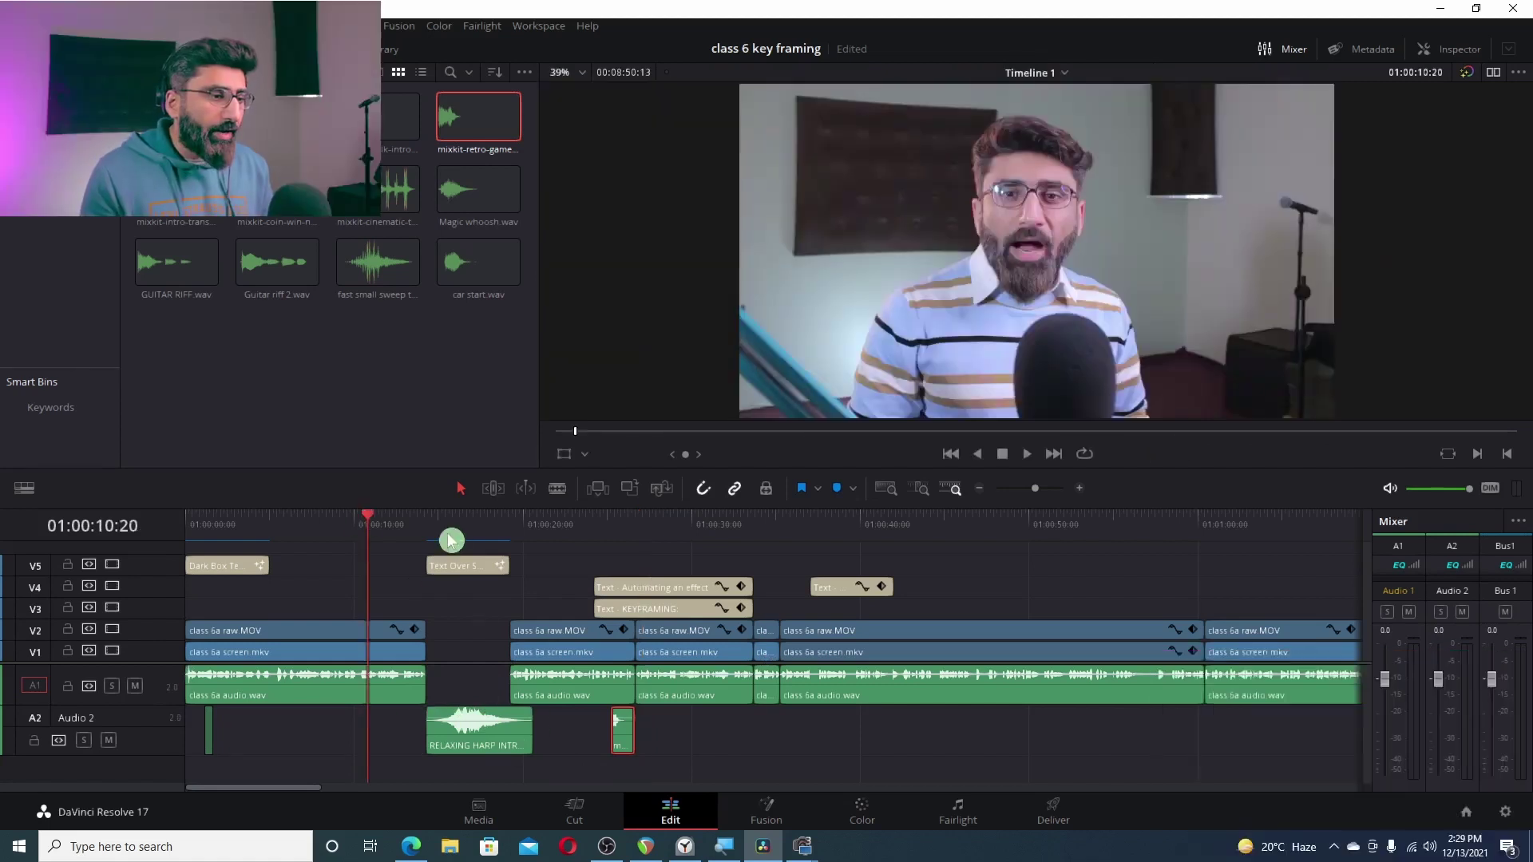
pyautogui.click(441, 531)
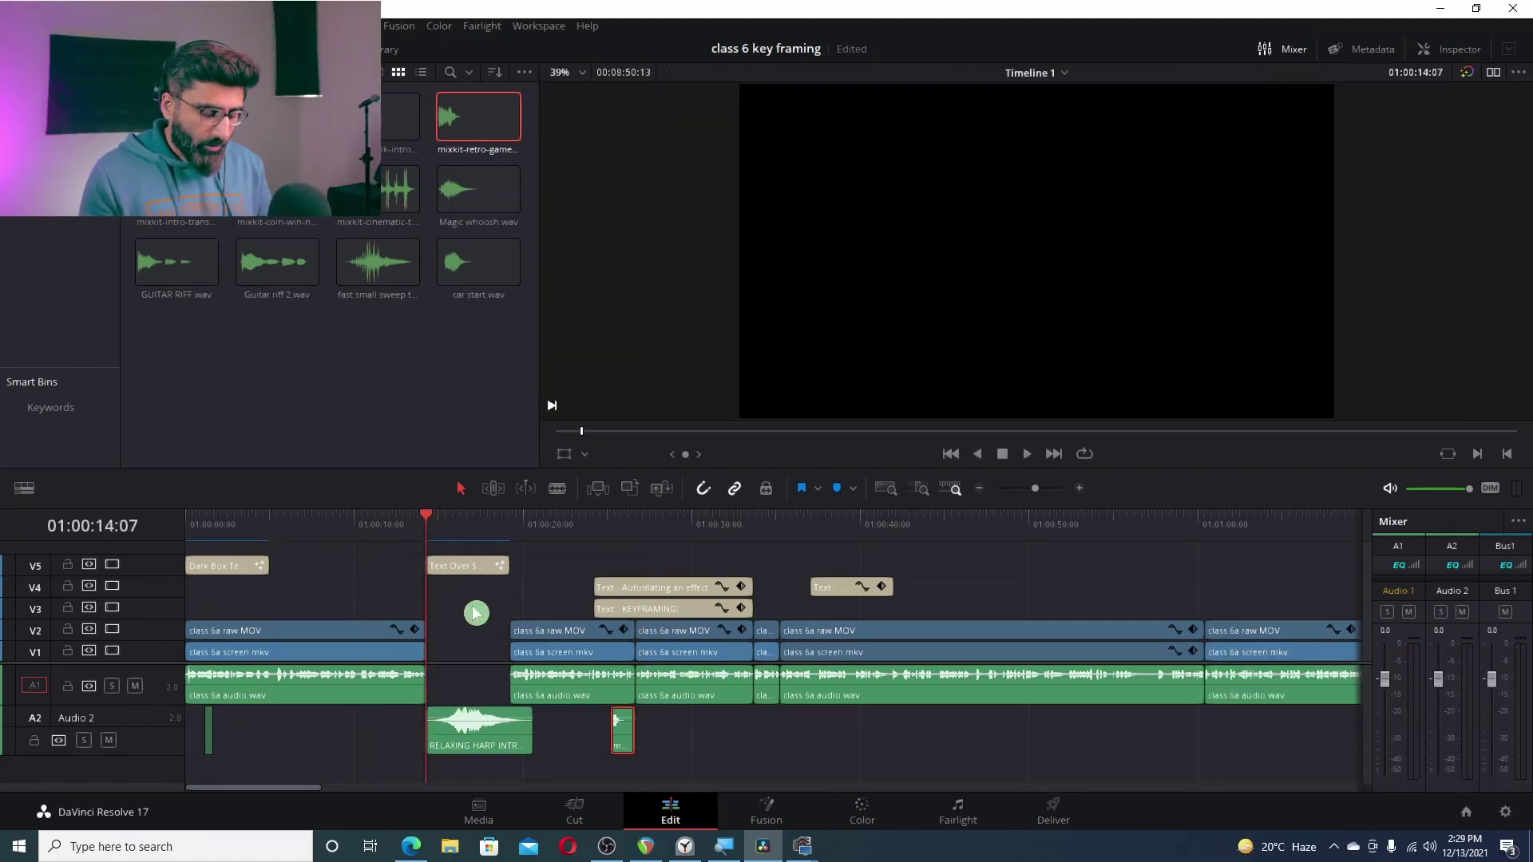
# - Zoom in and add a fade-out at the end and a fade-in at the start of RELAXING HARP INTRO on A2
pyautogui.hotkey('ctrl', '=')
pyautogui.hotkey('ctrl', '=')
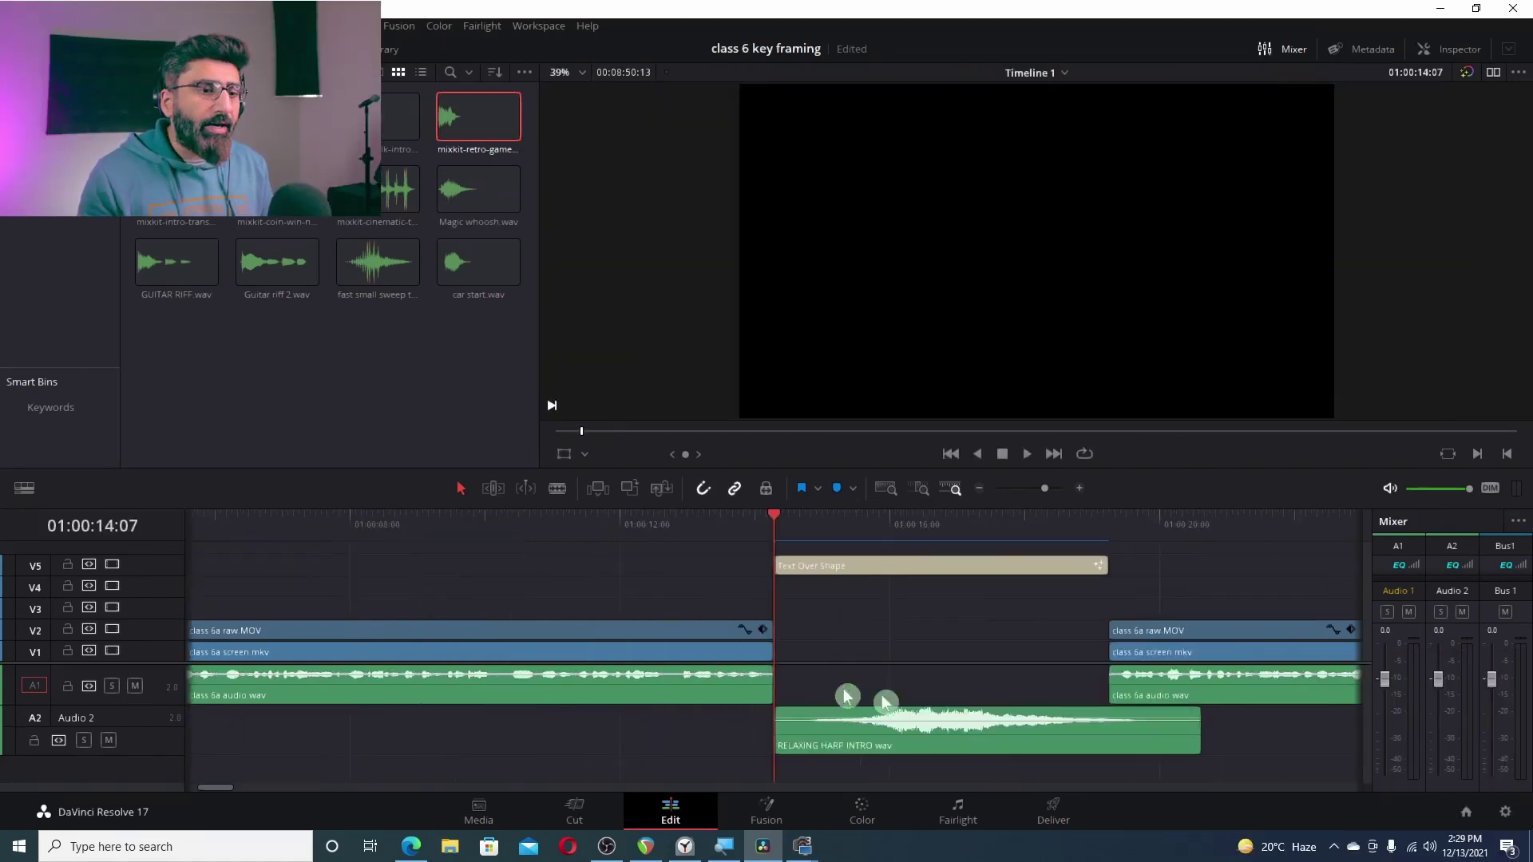
pyautogui.click(928, 730)
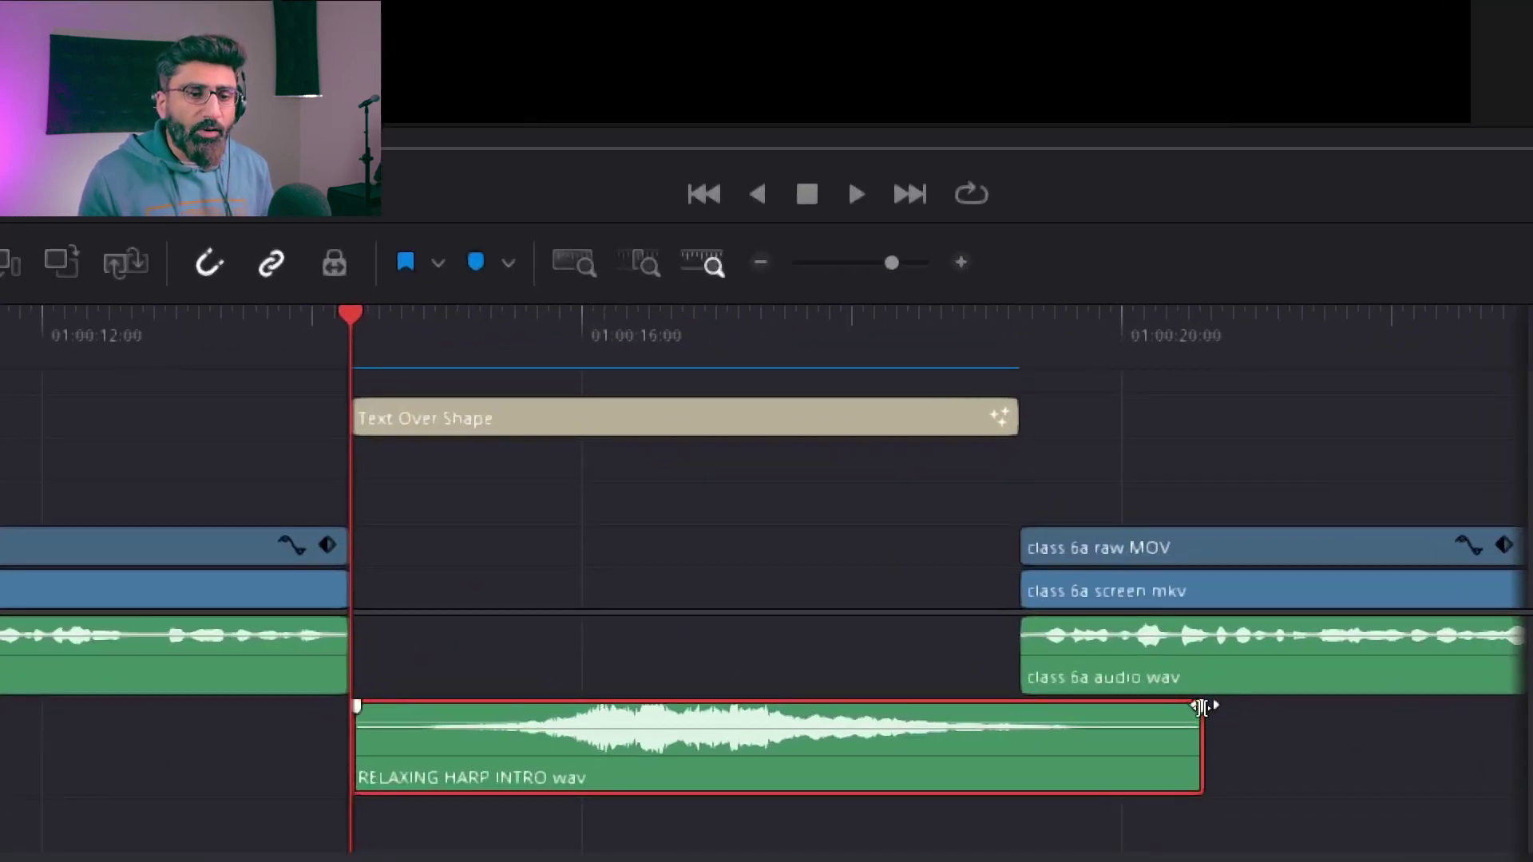
pyautogui.moveTo(1199, 708)
pyautogui.mouseDown()
pyautogui.moveTo(1174, 727)
pyautogui.moveTo(1201, 708)
pyautogui.mouseUp()
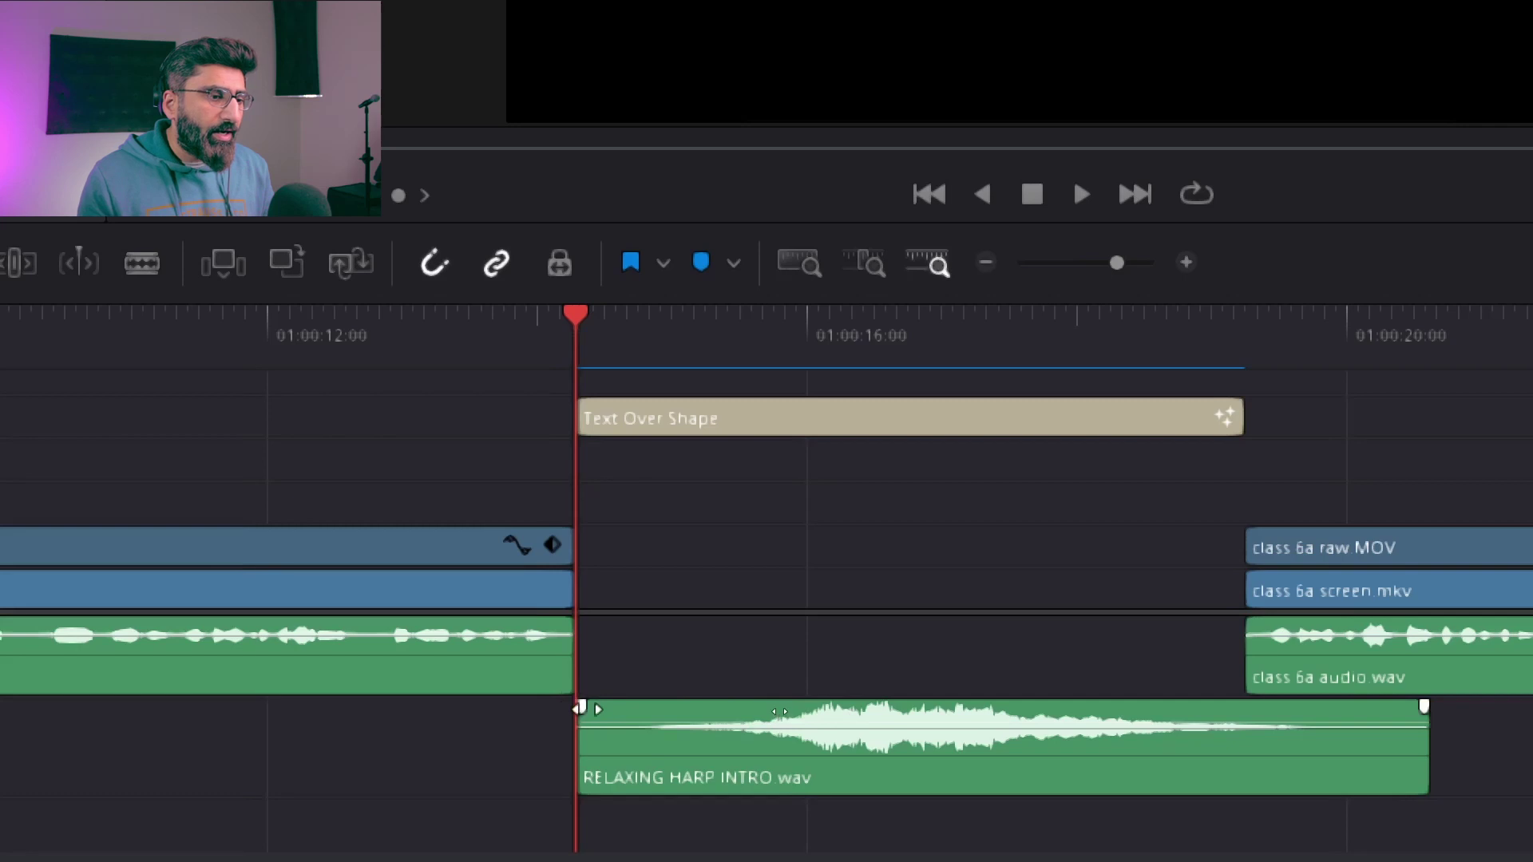
pyautogui.moveTo(581, 708)
pyautogui.mouseDown()
pyautogui.moveTo(814, 706)
pyautogui.moveTo(582, 706)
pyautogui.mouseUp()
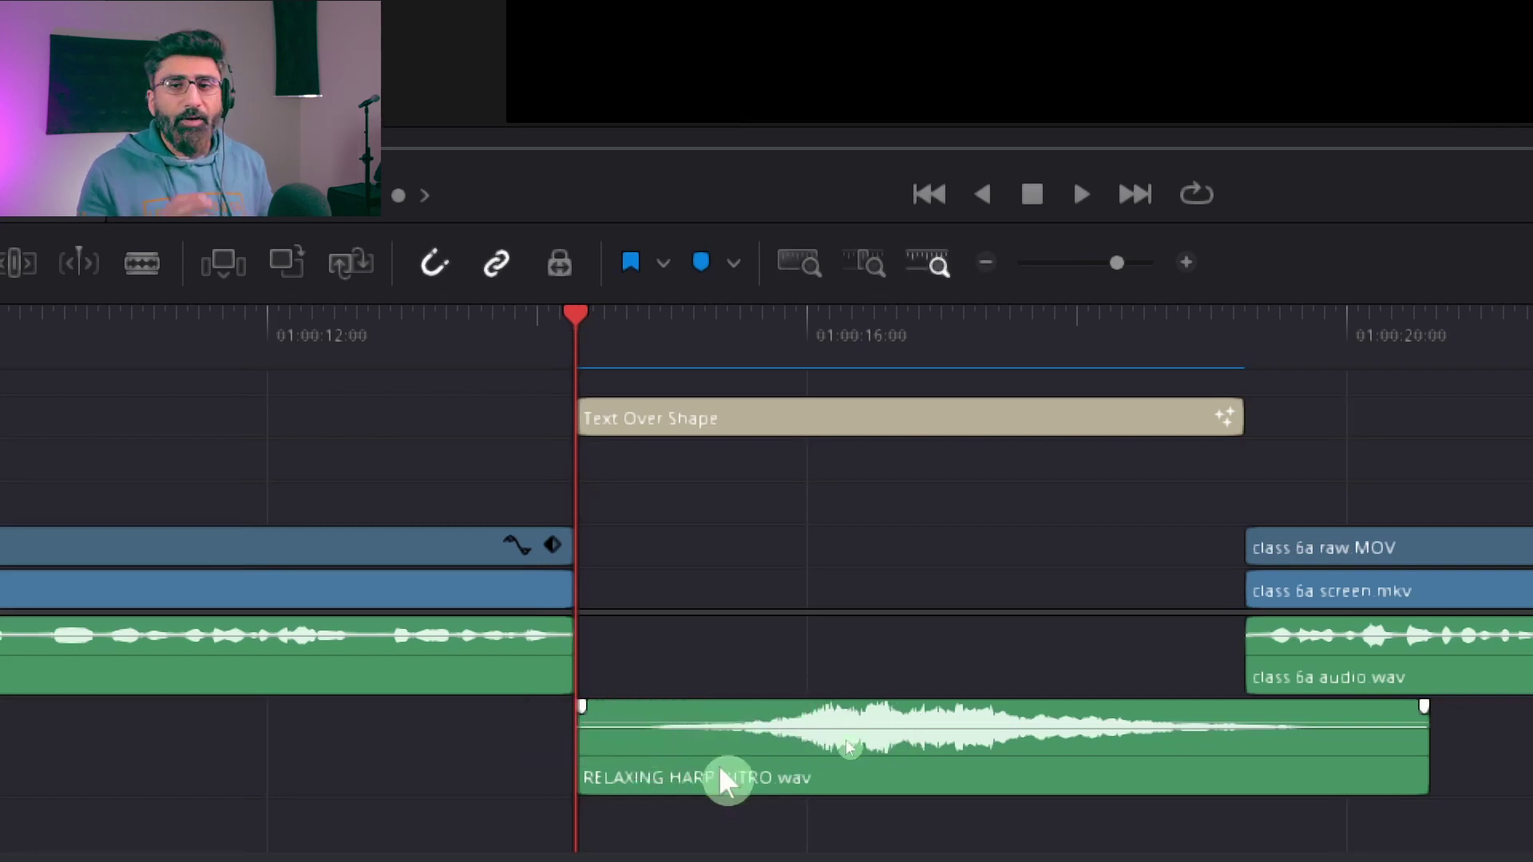